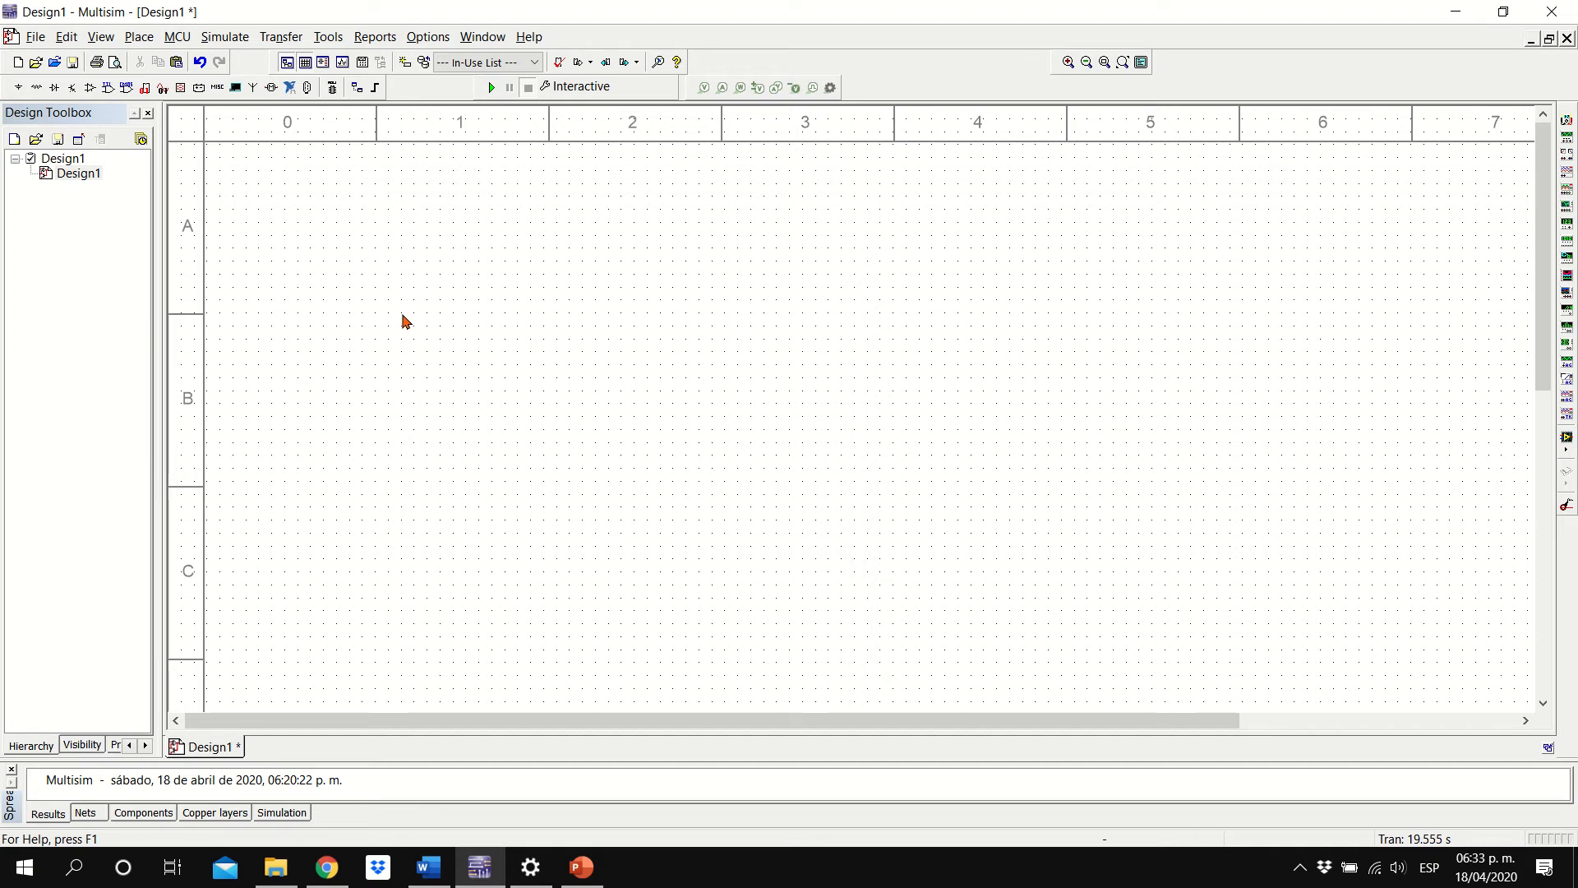
Place an AC_POWER source from the POWER_SOURCES family of the Sources group near the sheet's left edge, in row B
right_click(317, 353)
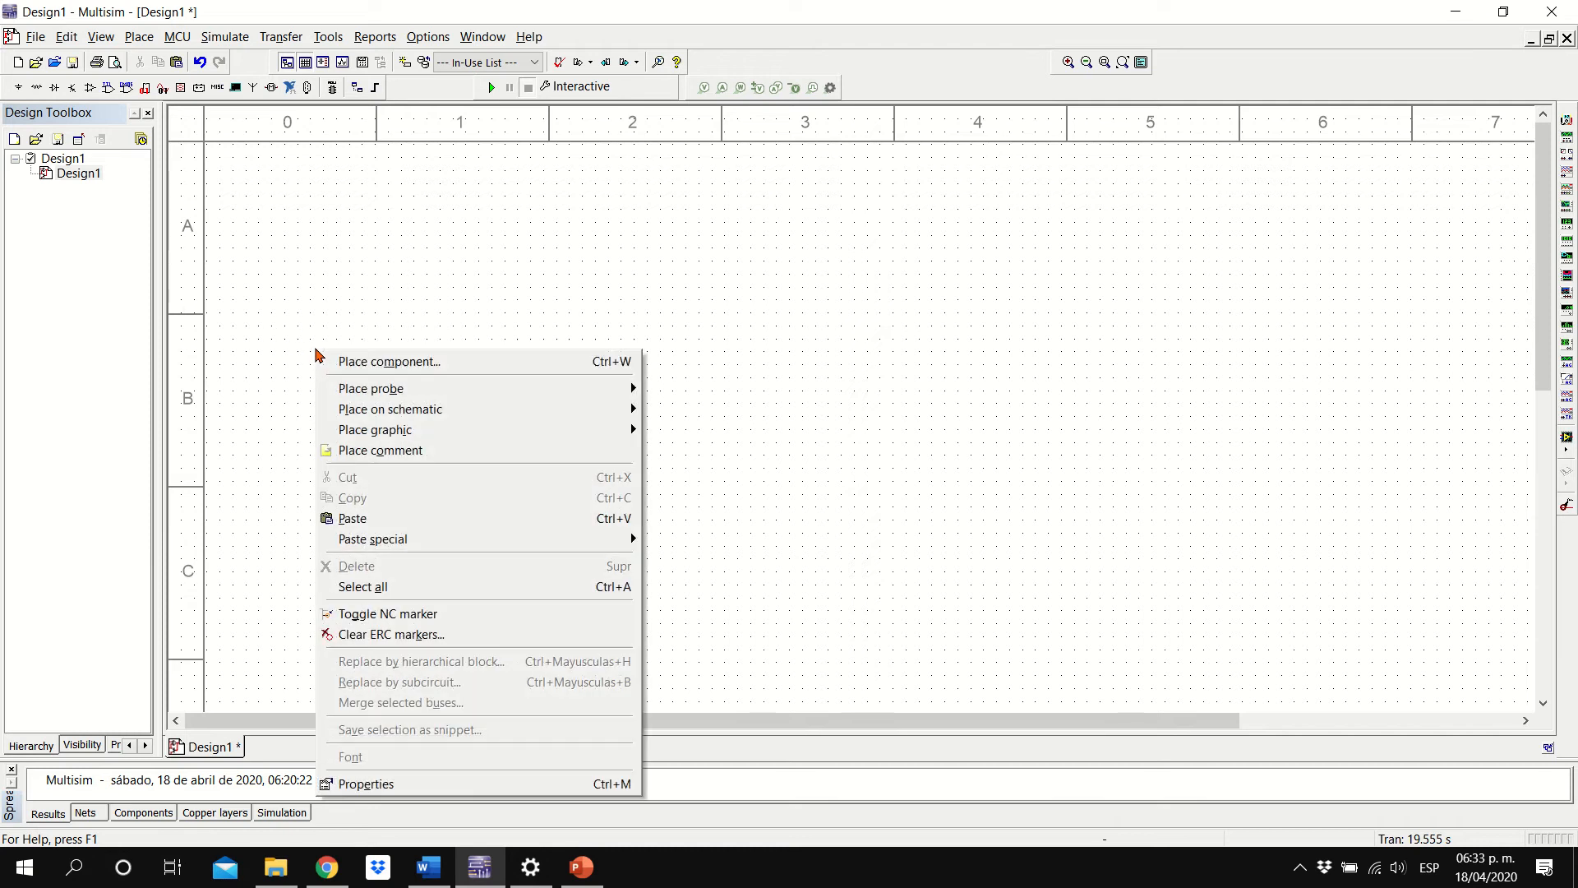
click(406, 364)
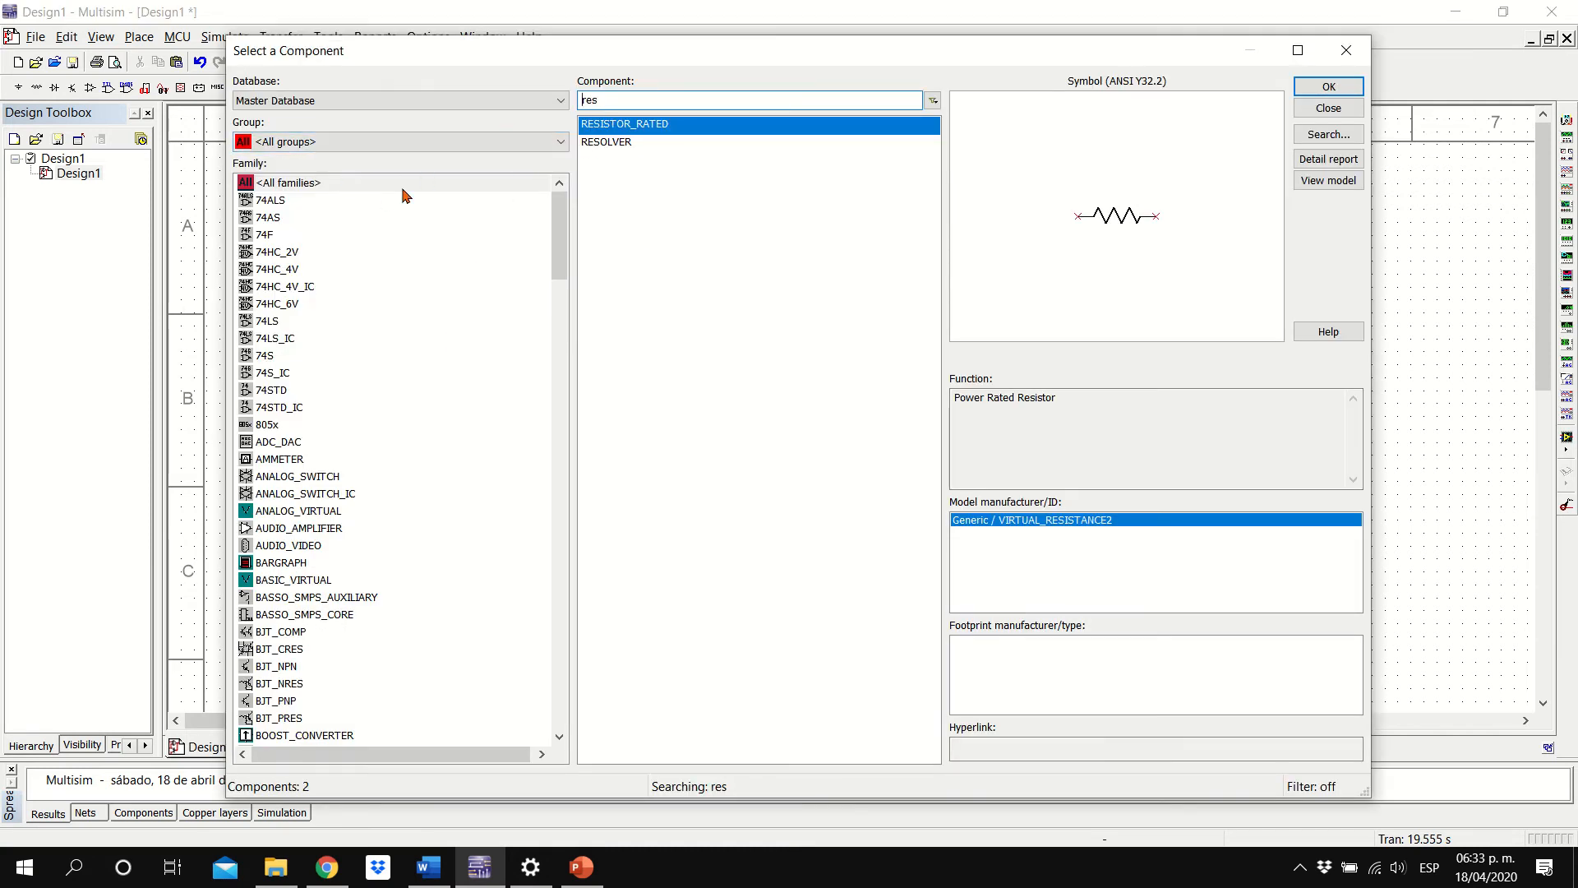
click(370, 146)
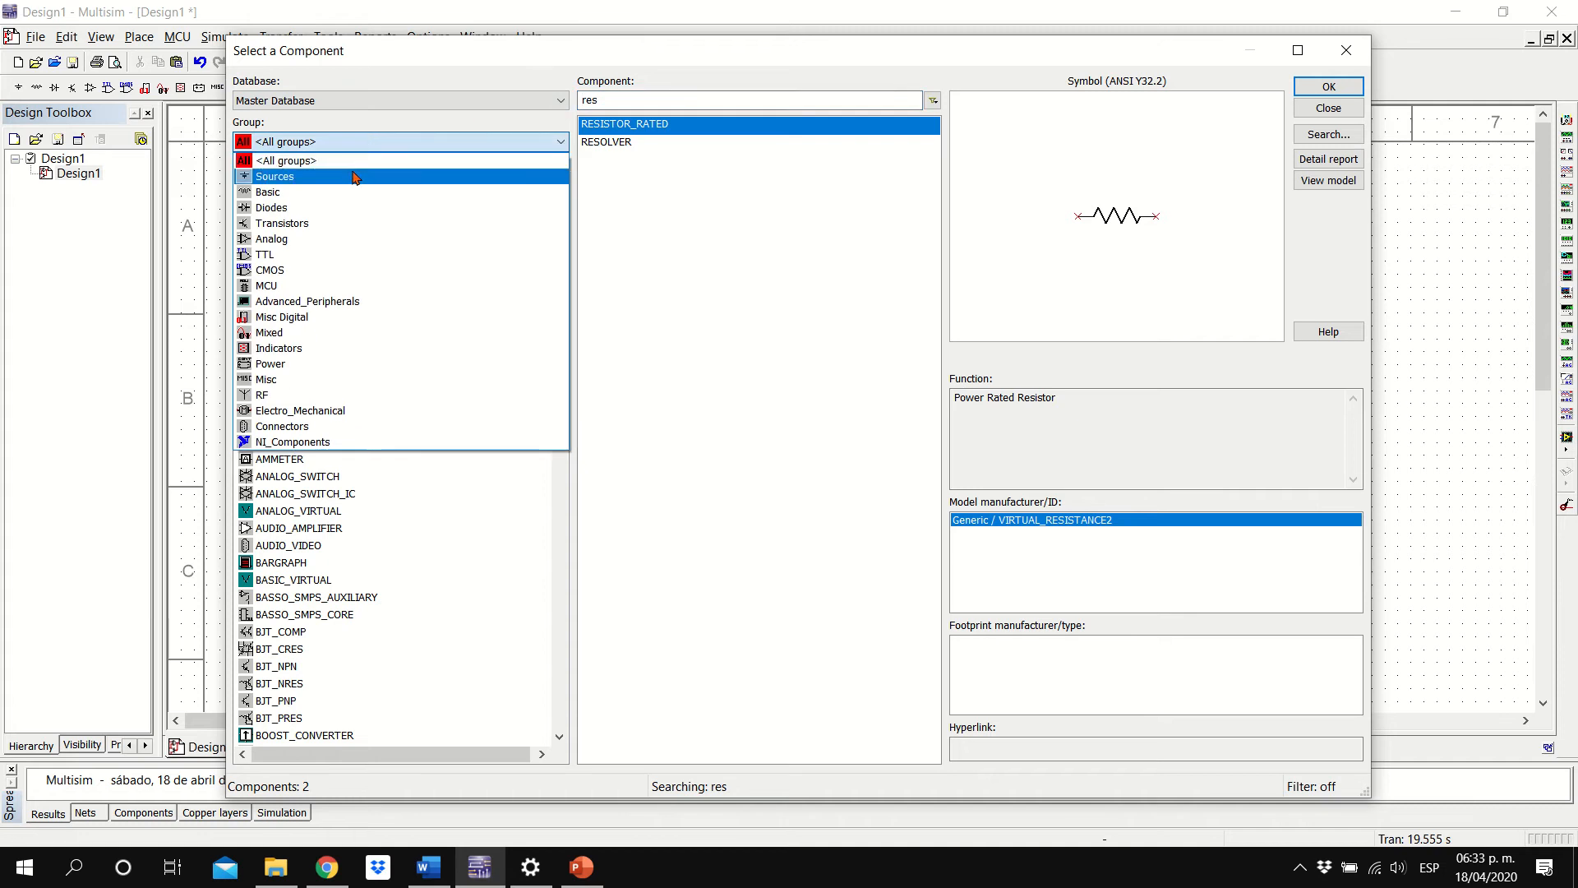
click(319, 177)
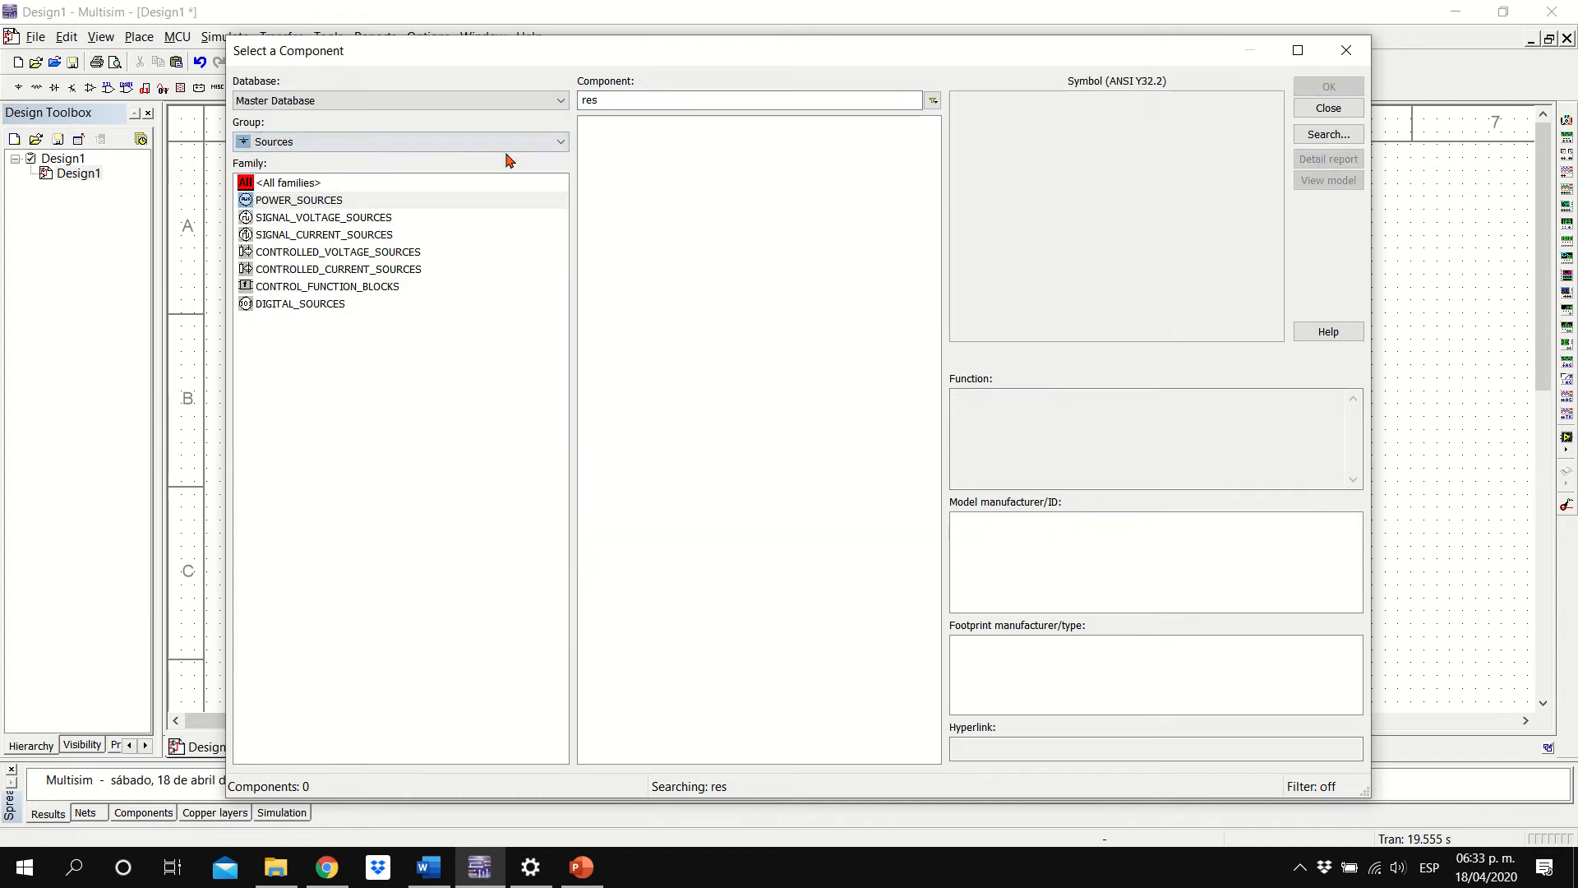
click(322, 202)
click(694, 101)
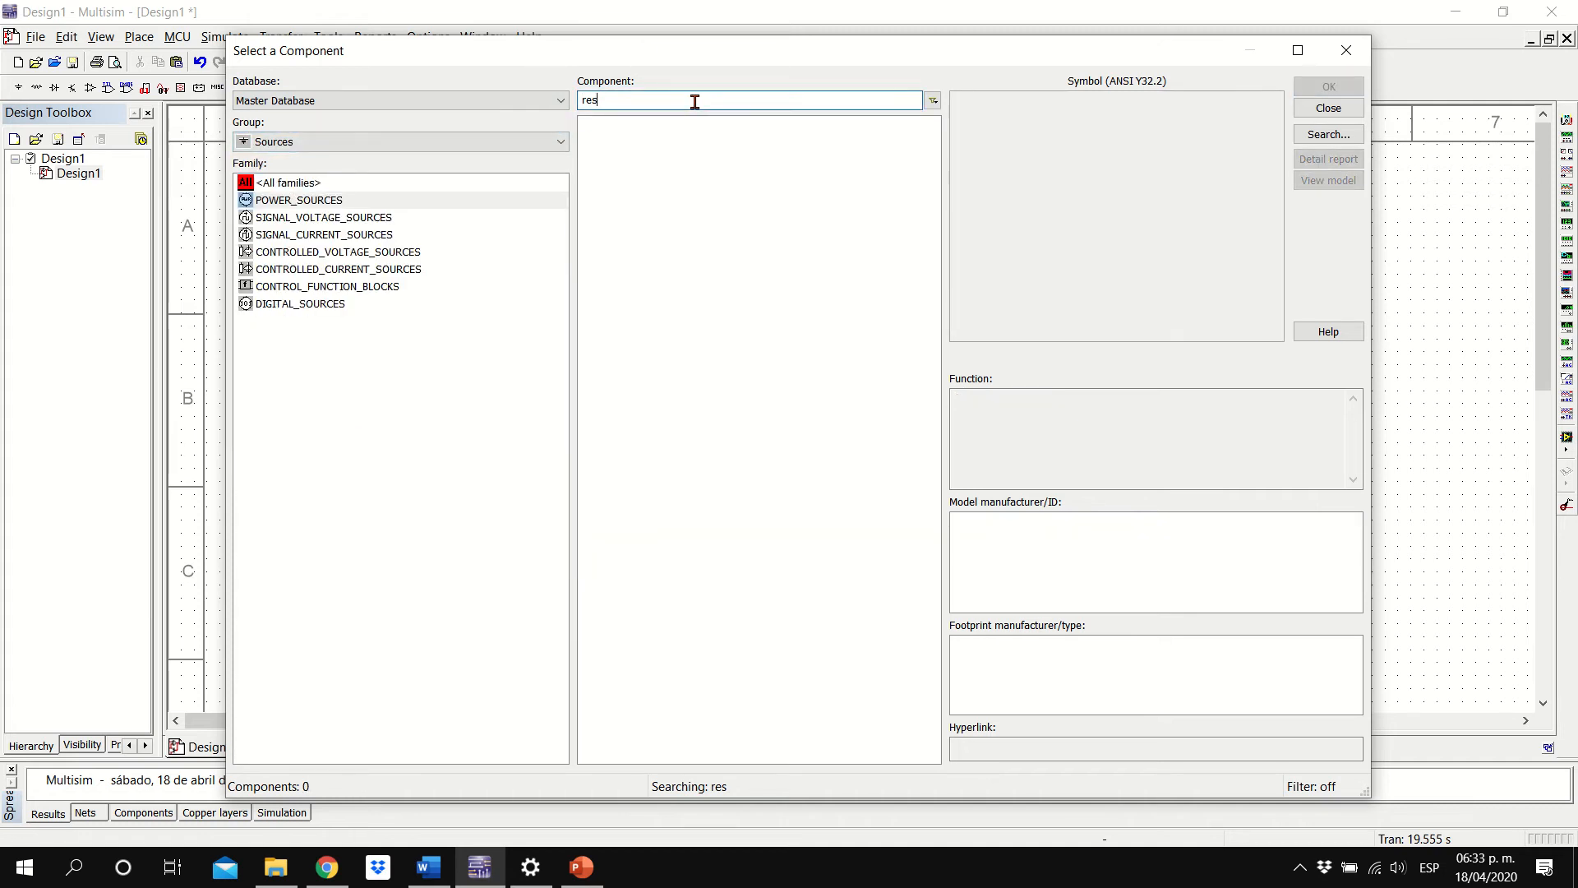
key(BackSpace)
key(BackSpace)
key(BackSpace)
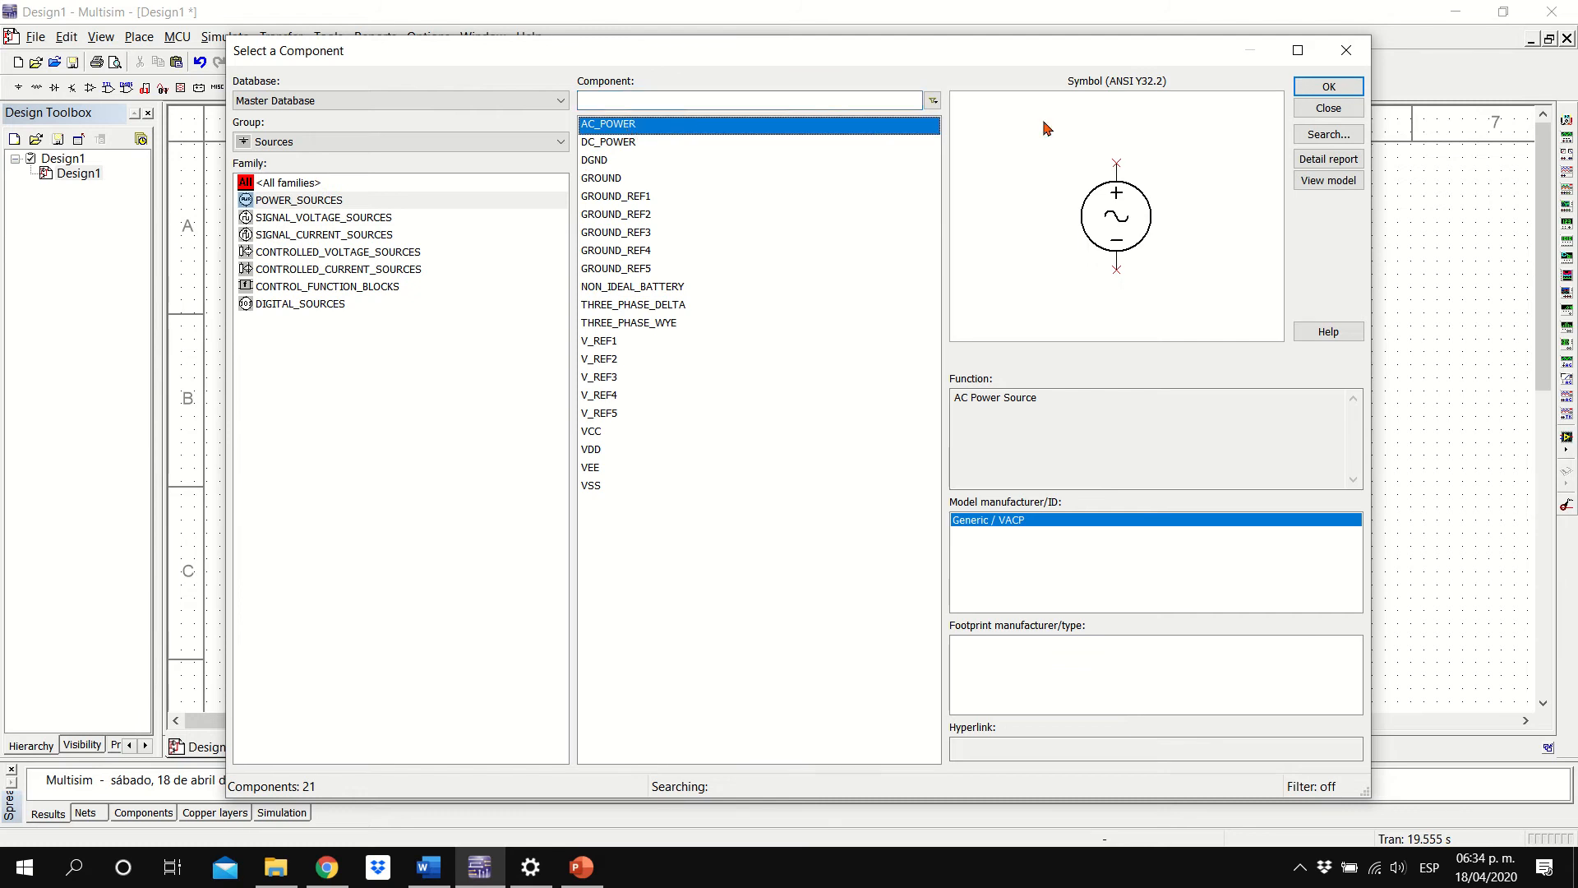
click(1328, 87)
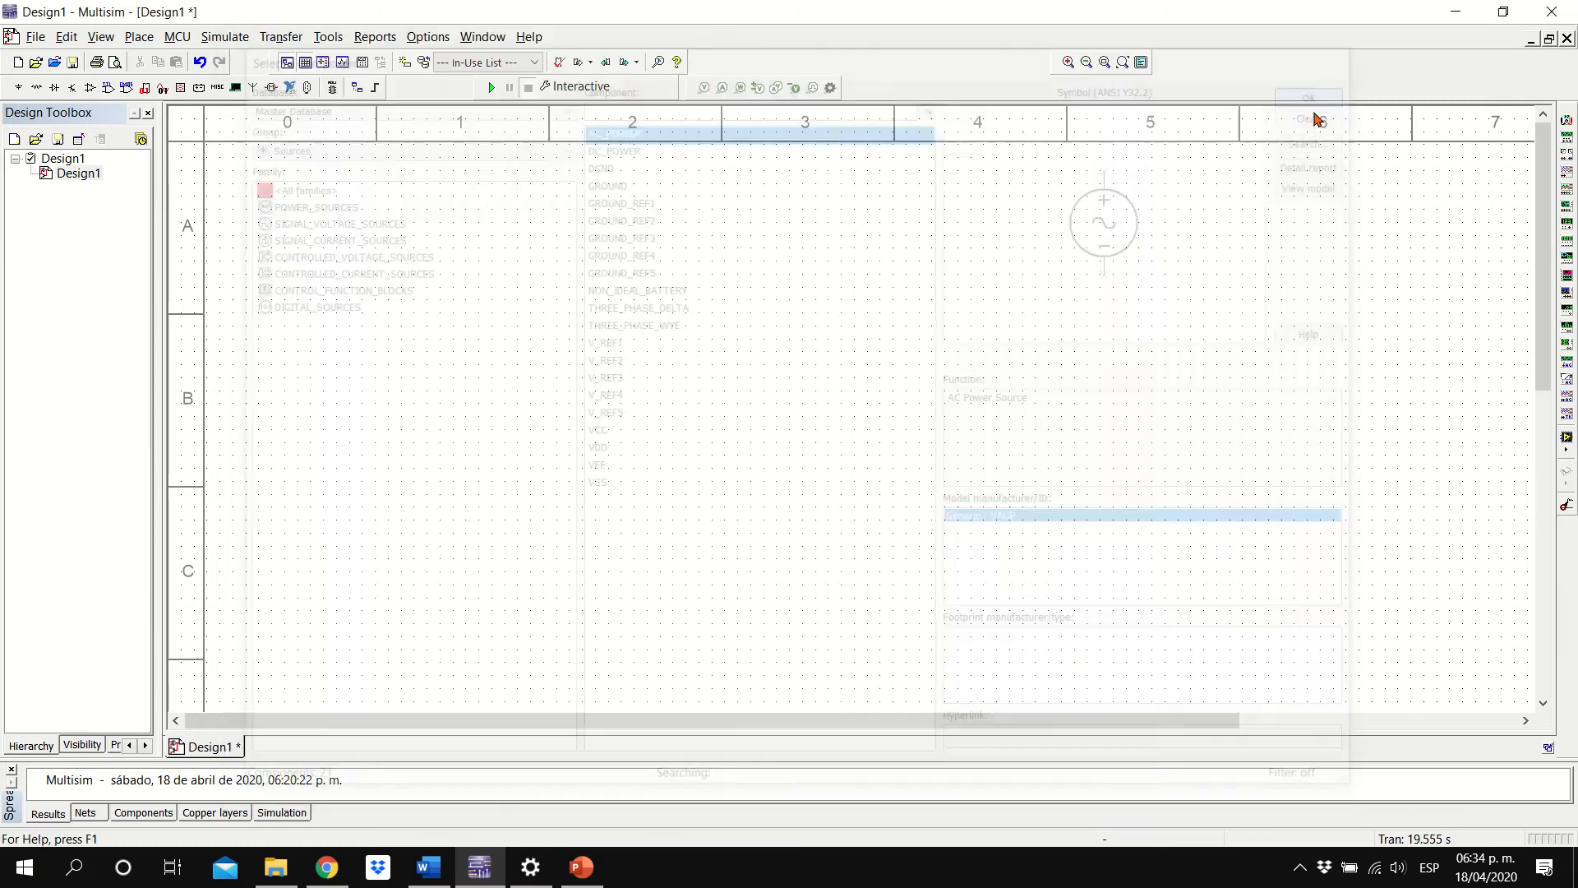
click(260, 421)
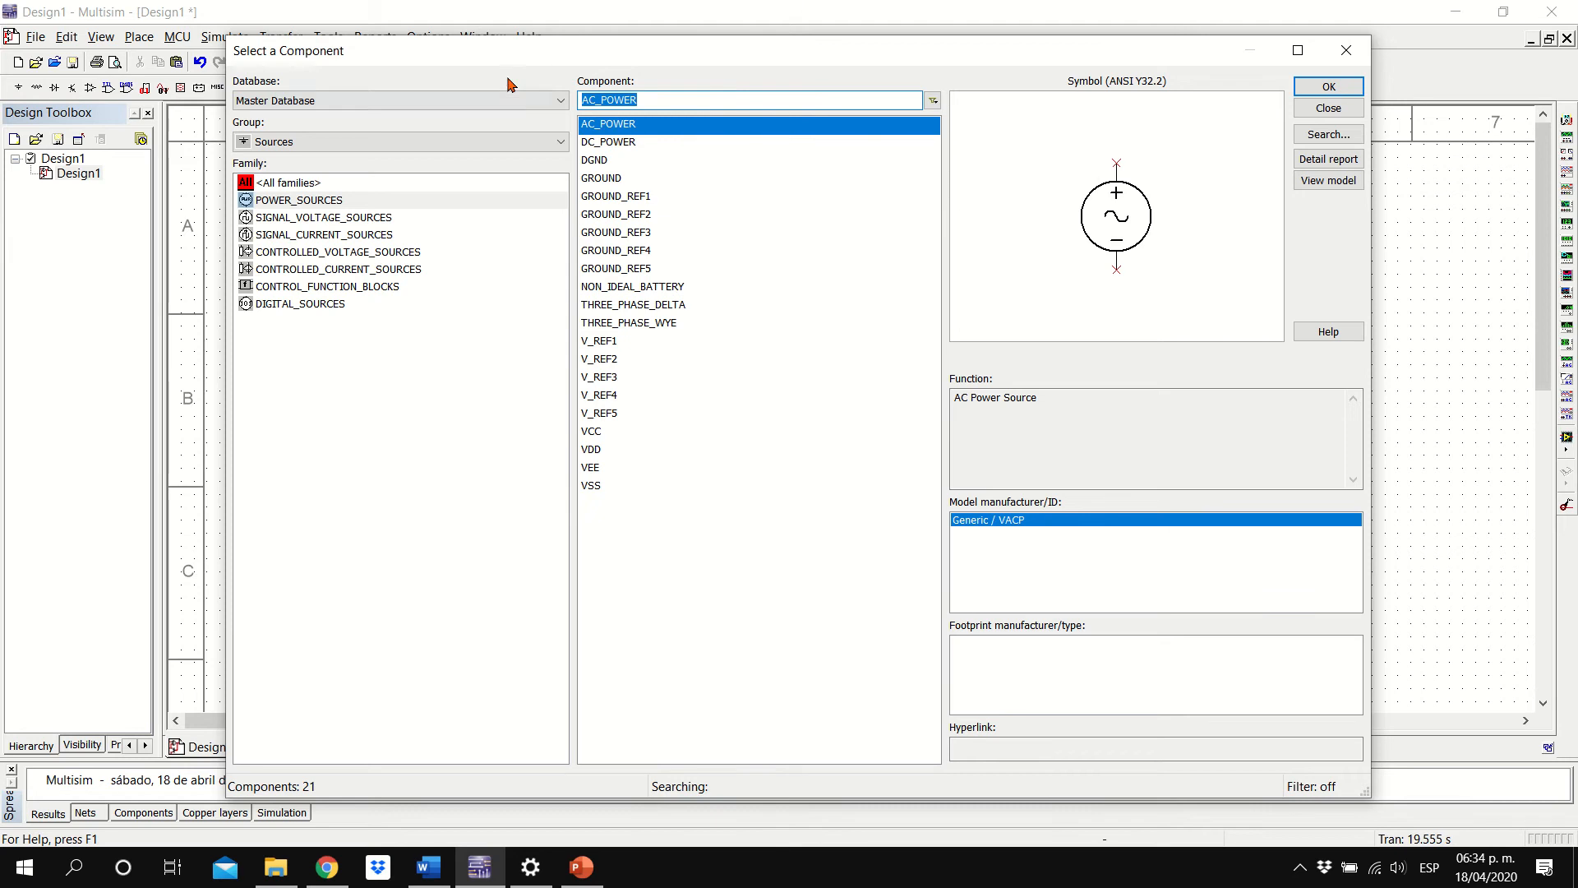
Shrink the component selection window and move it clear of the placed AC source
drag(486, 51, 690, 40)
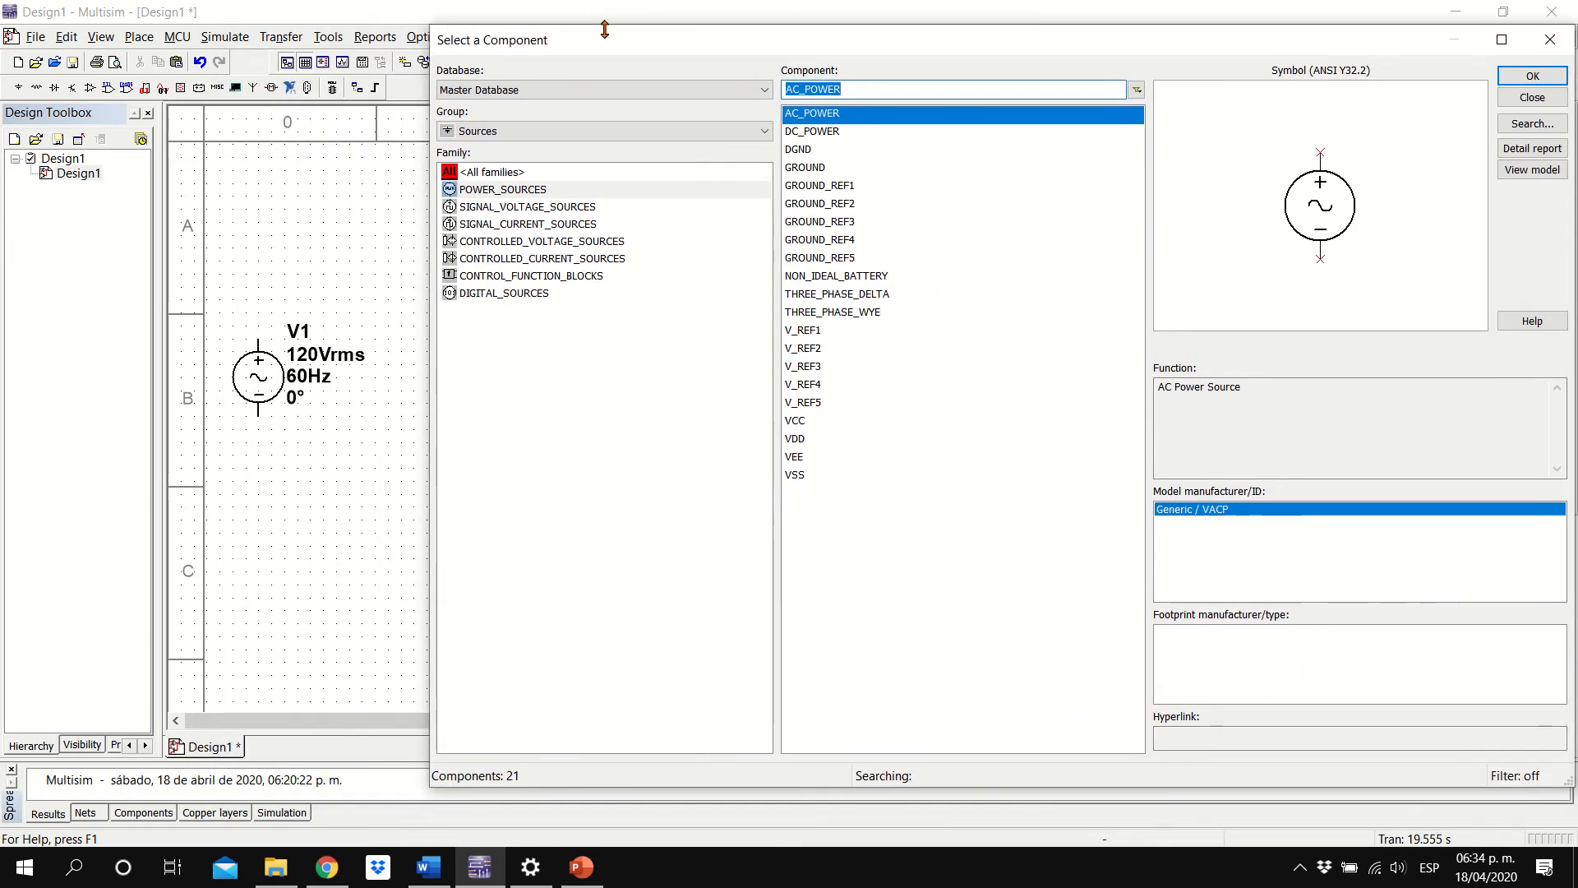
drag(431, 26, 775, 229)
drag(937, 229, 803, 192)
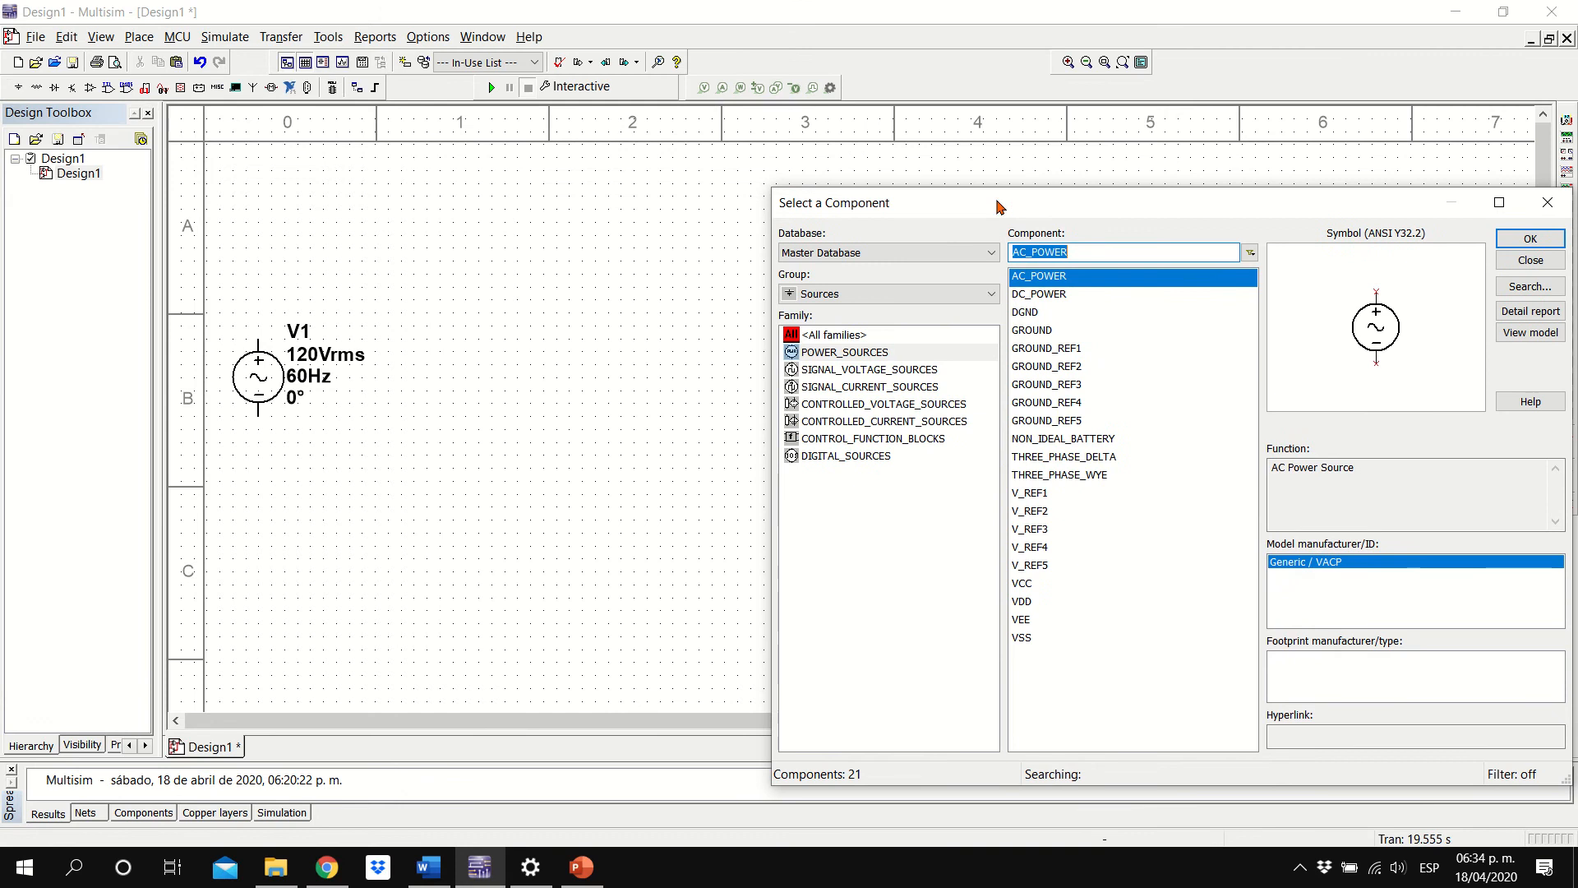
drag(999, 206, 933, 172)
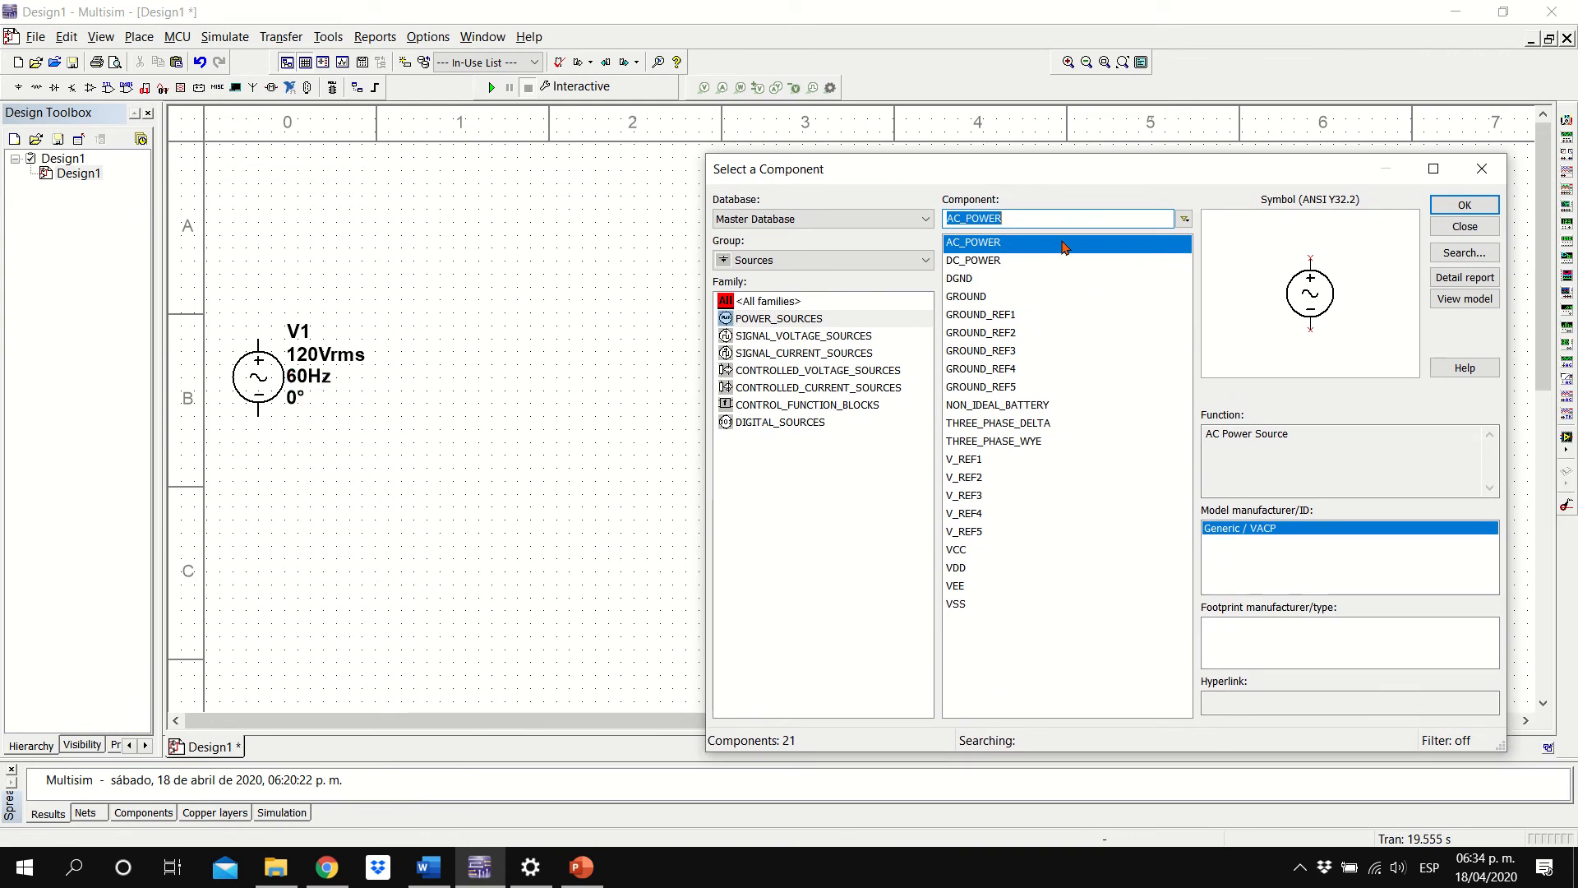
Find the TS_VIRTUAL transformer by searching all groups for "ts" and place it to the right of the AC source
text(ts)
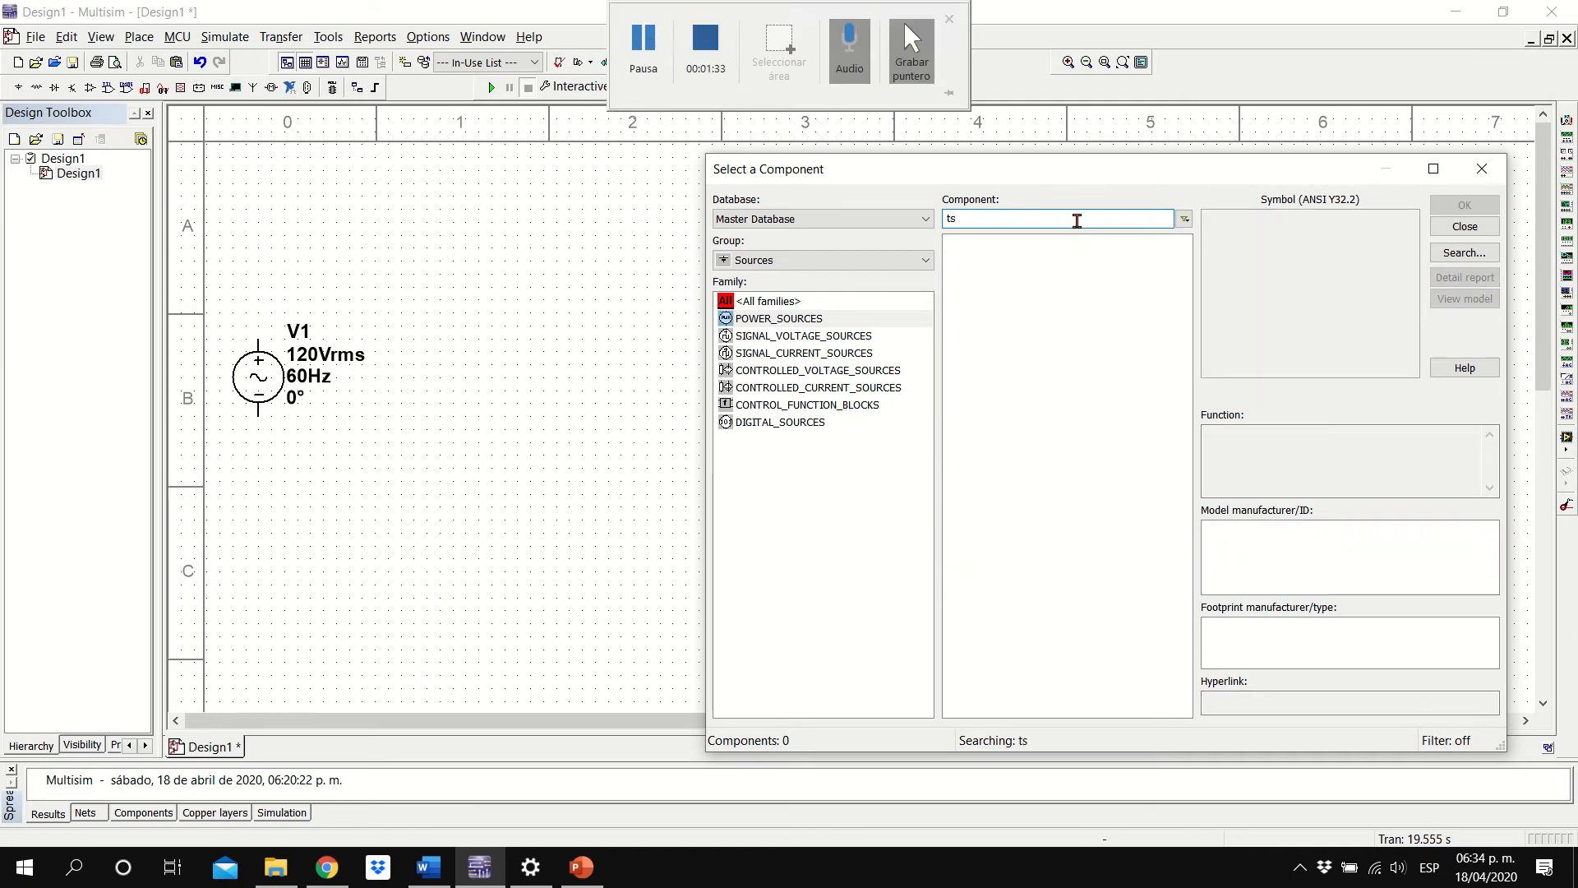
click(838, 261)
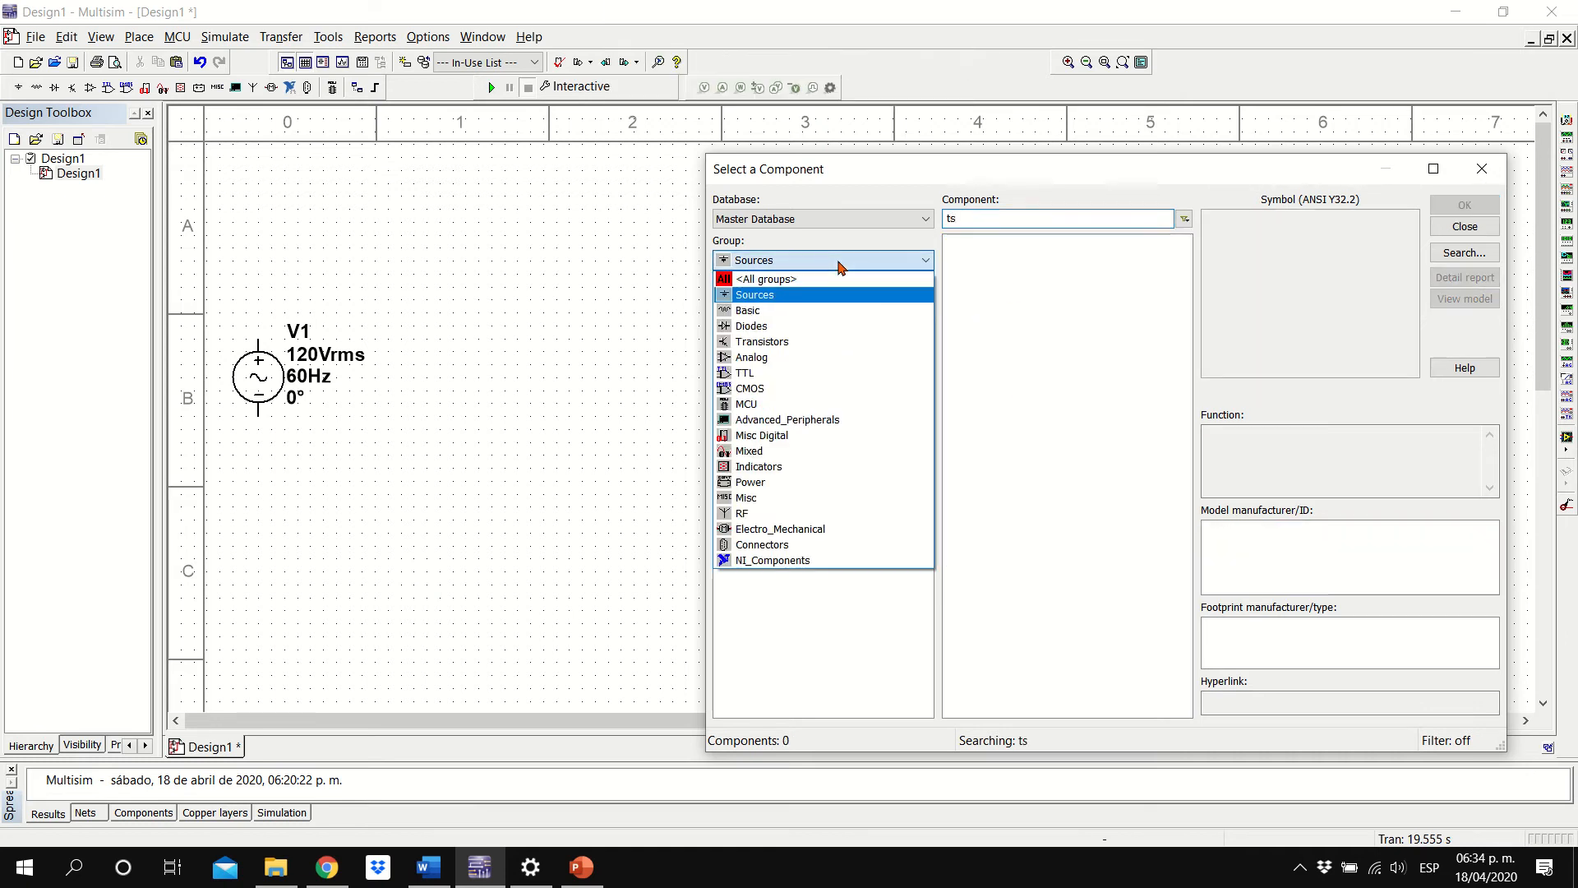
click(773, 279)
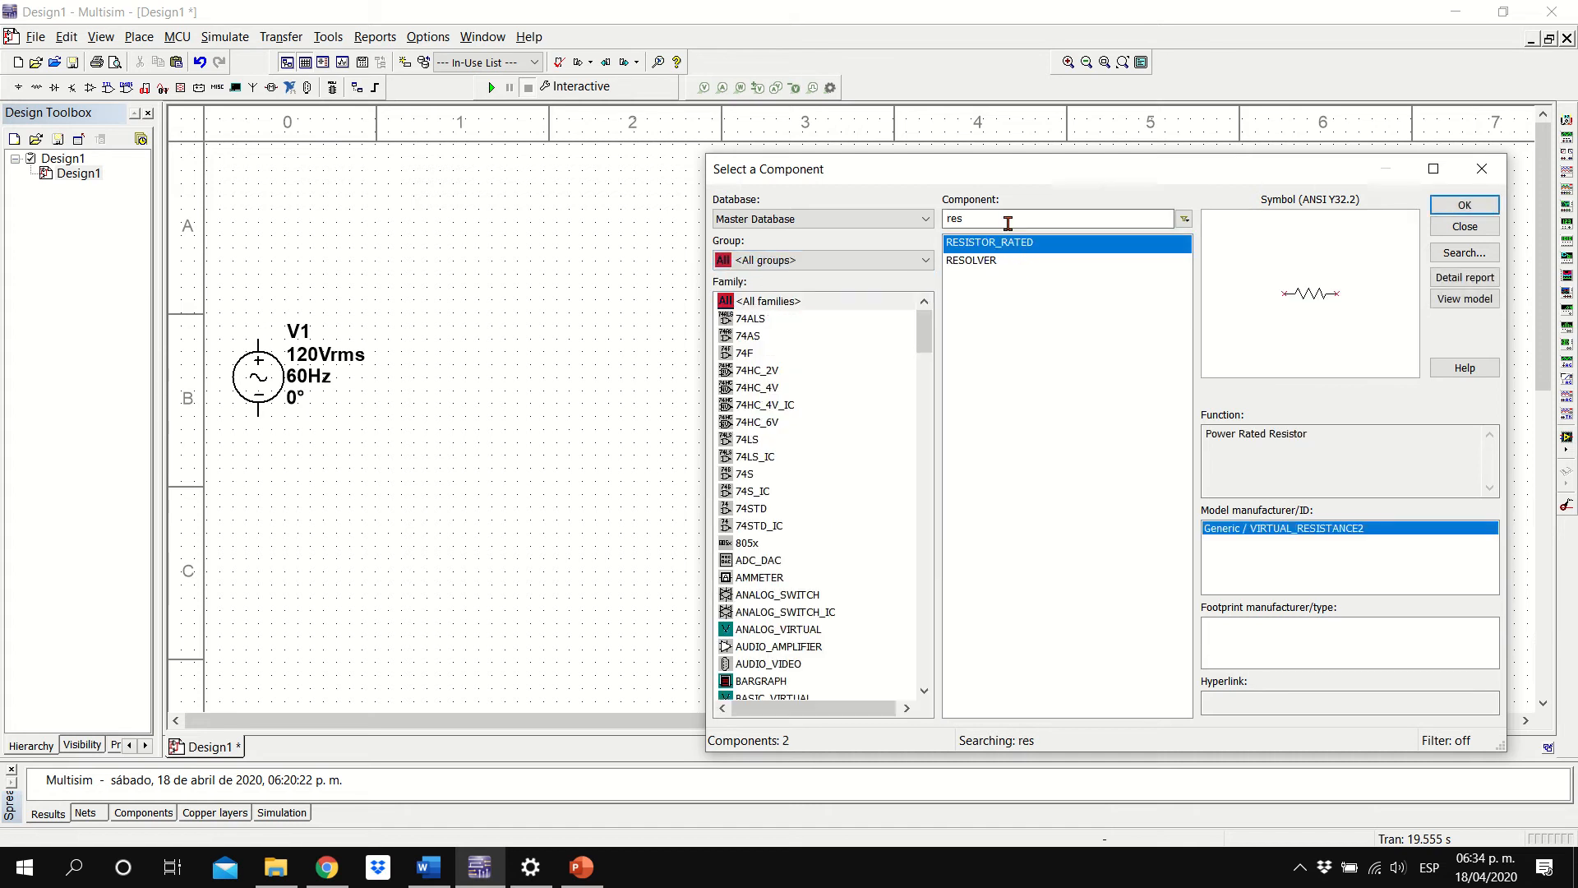
drag(1010, 222, 928, 219)
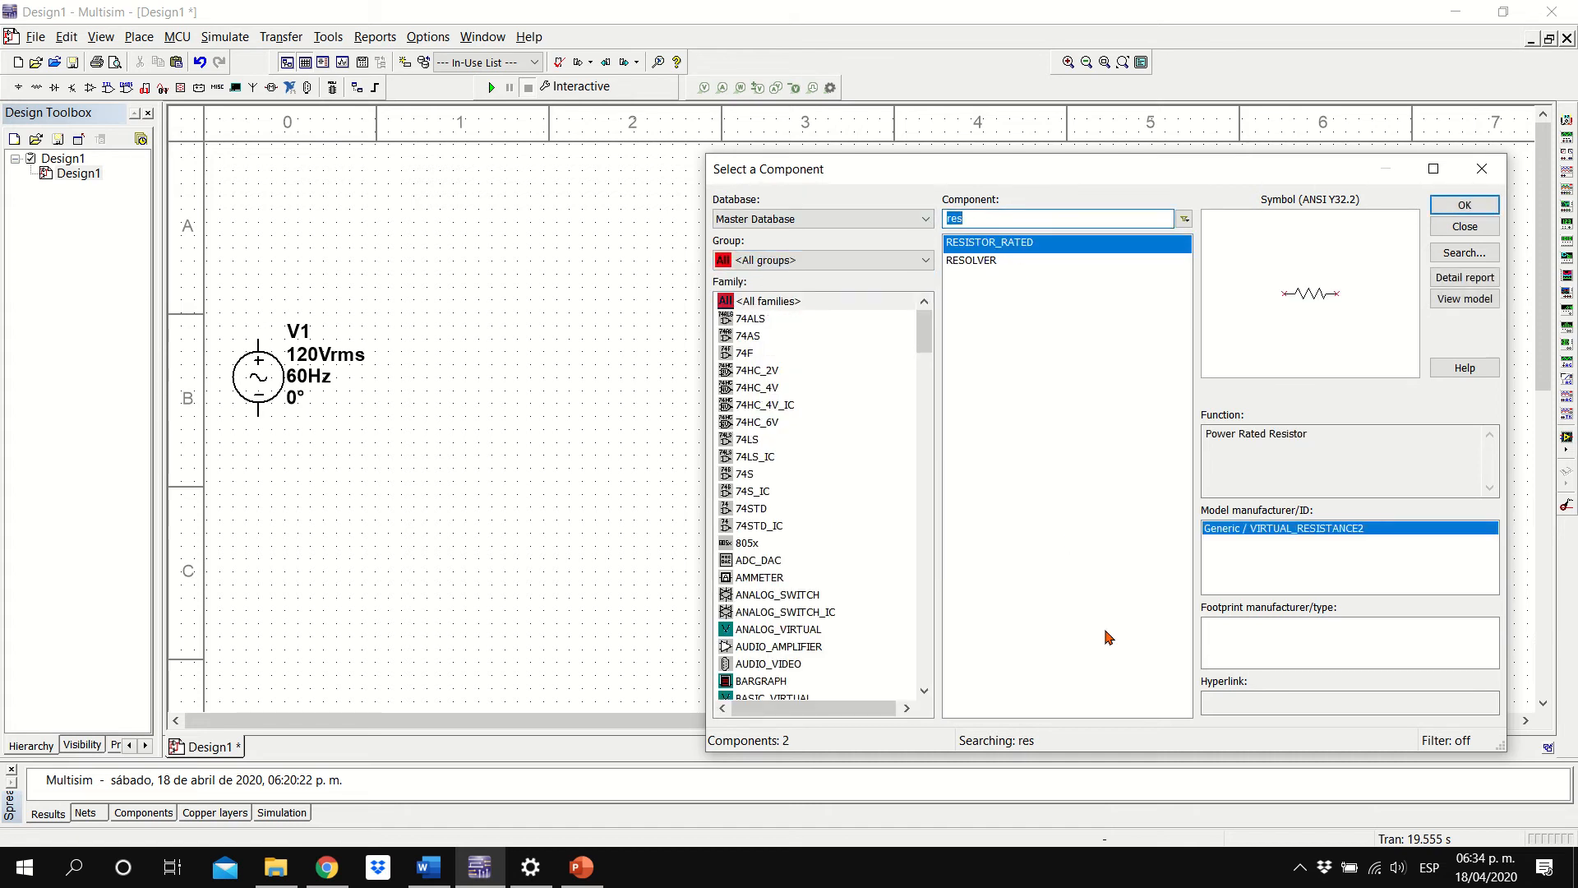
text(ts)
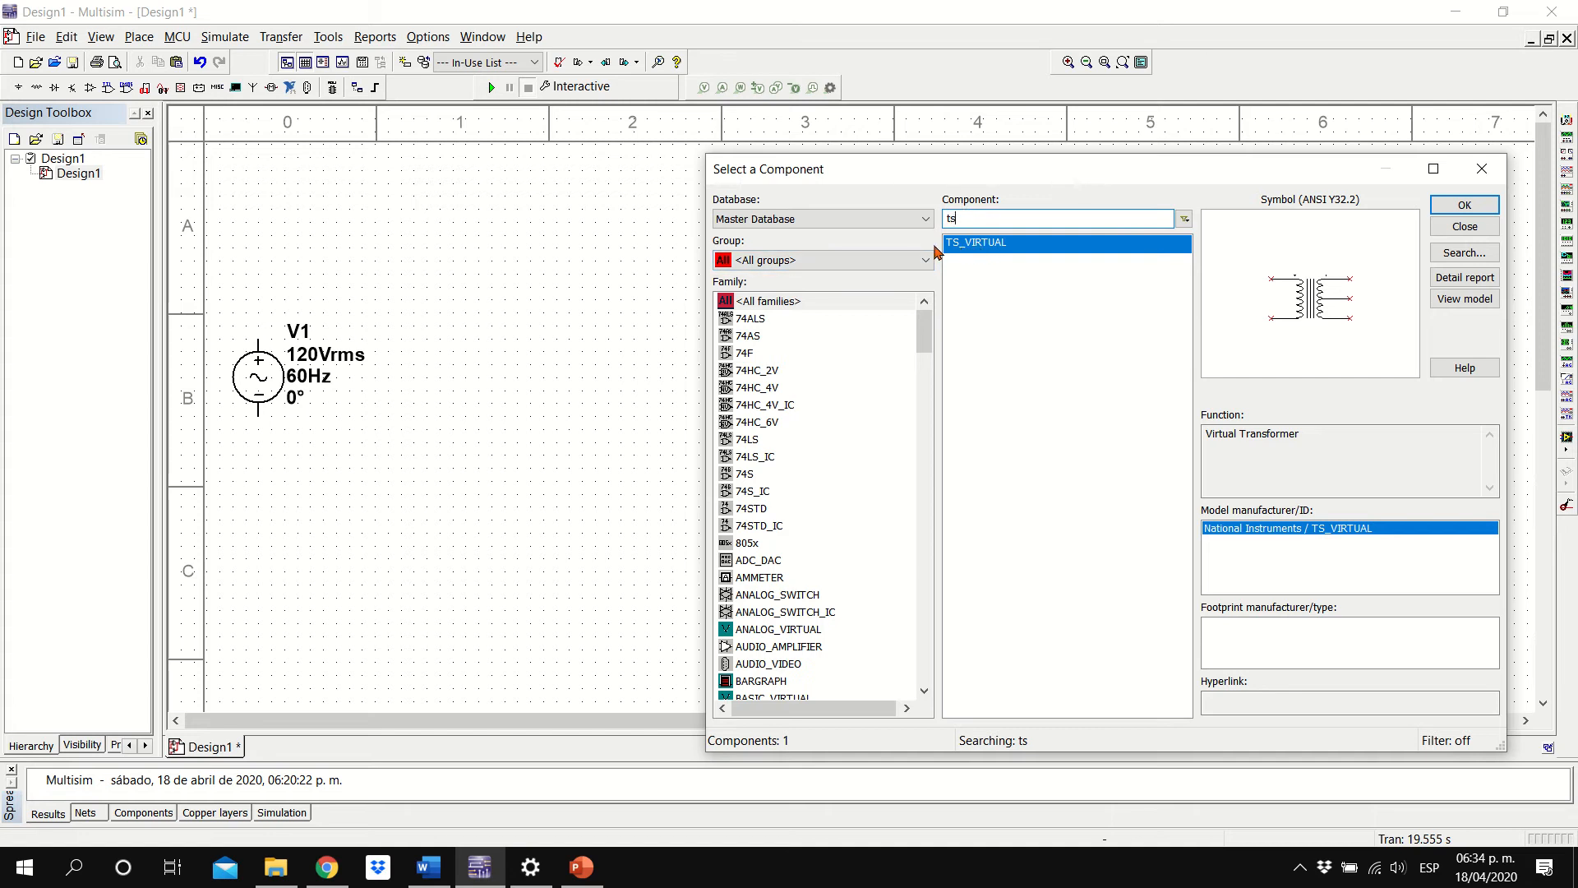
click(1454, 205)
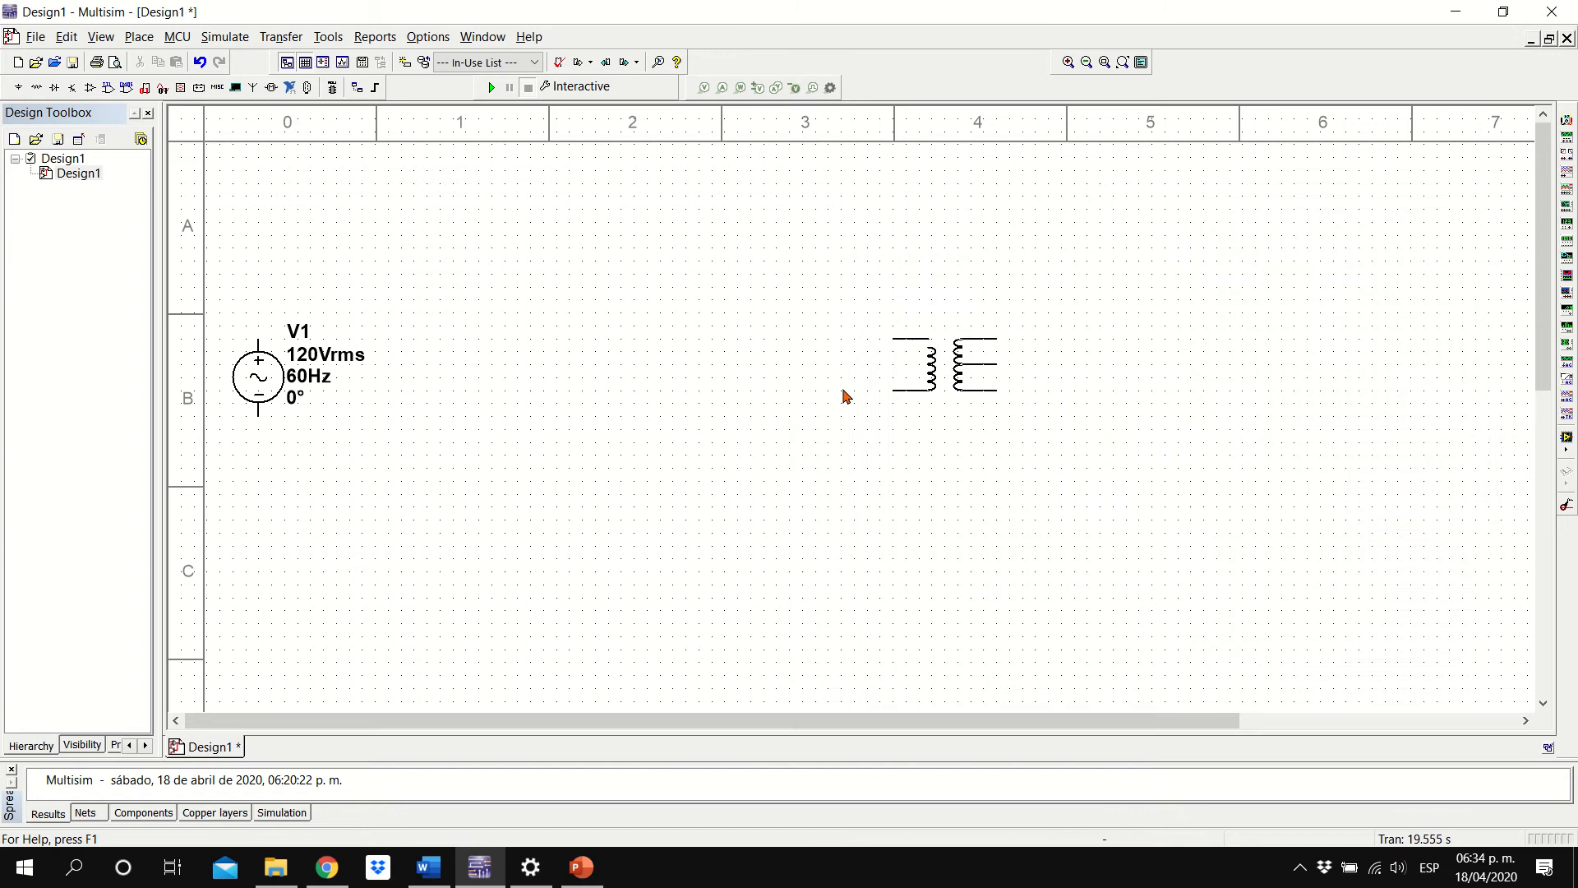
click(427, 403)
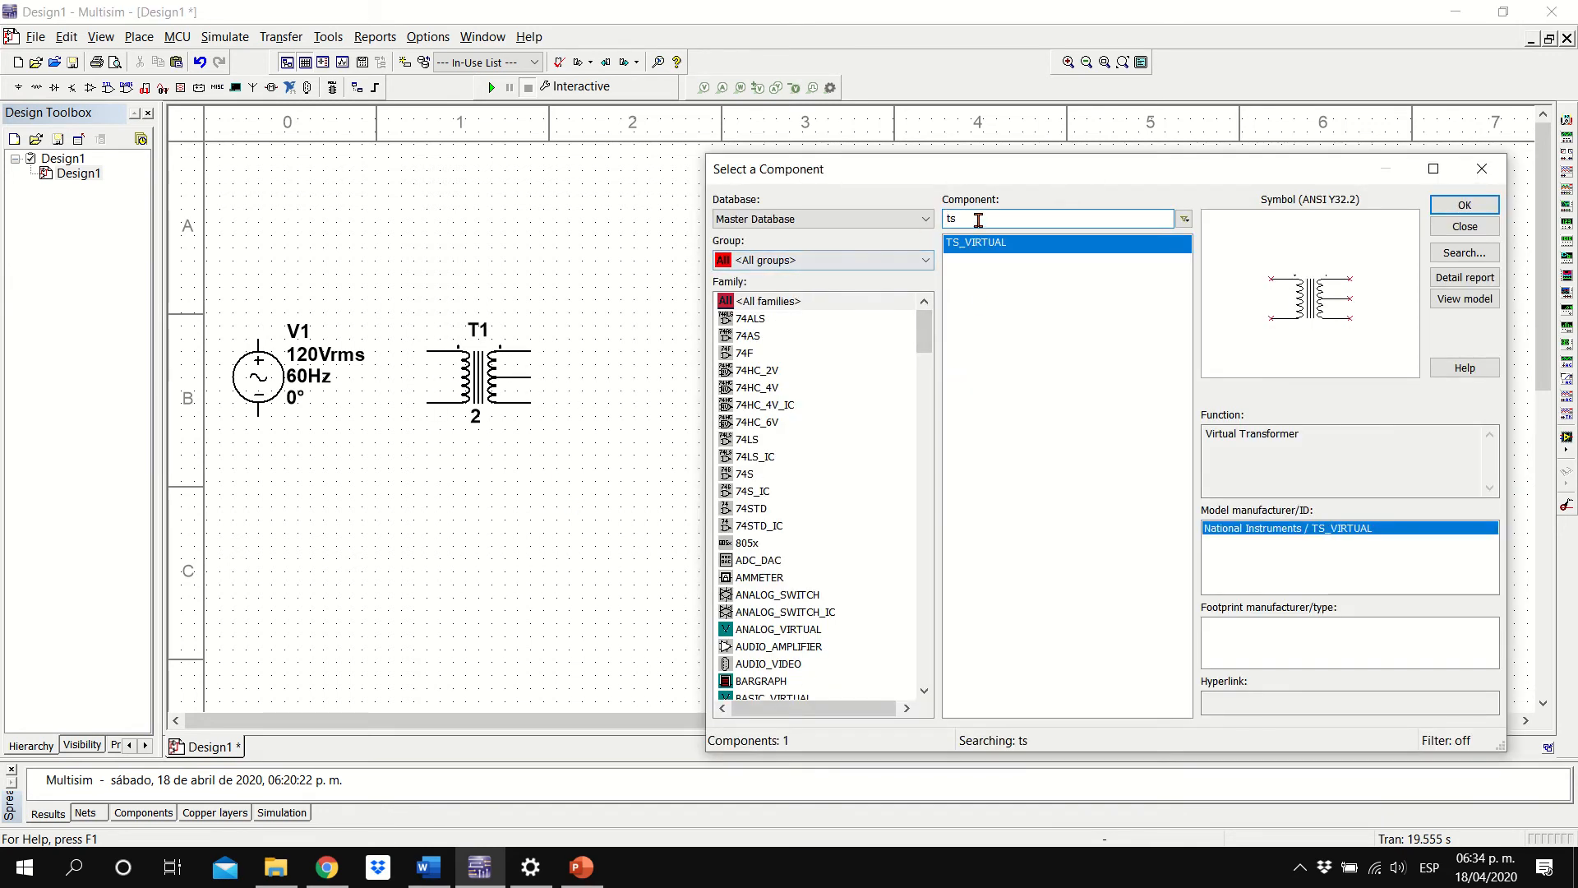
Search the components for "1n4005" and place a 1N4005 diode to the right of the transformer, level with its upper secondary terminal
key(BackSpace)
key(BackSpace)
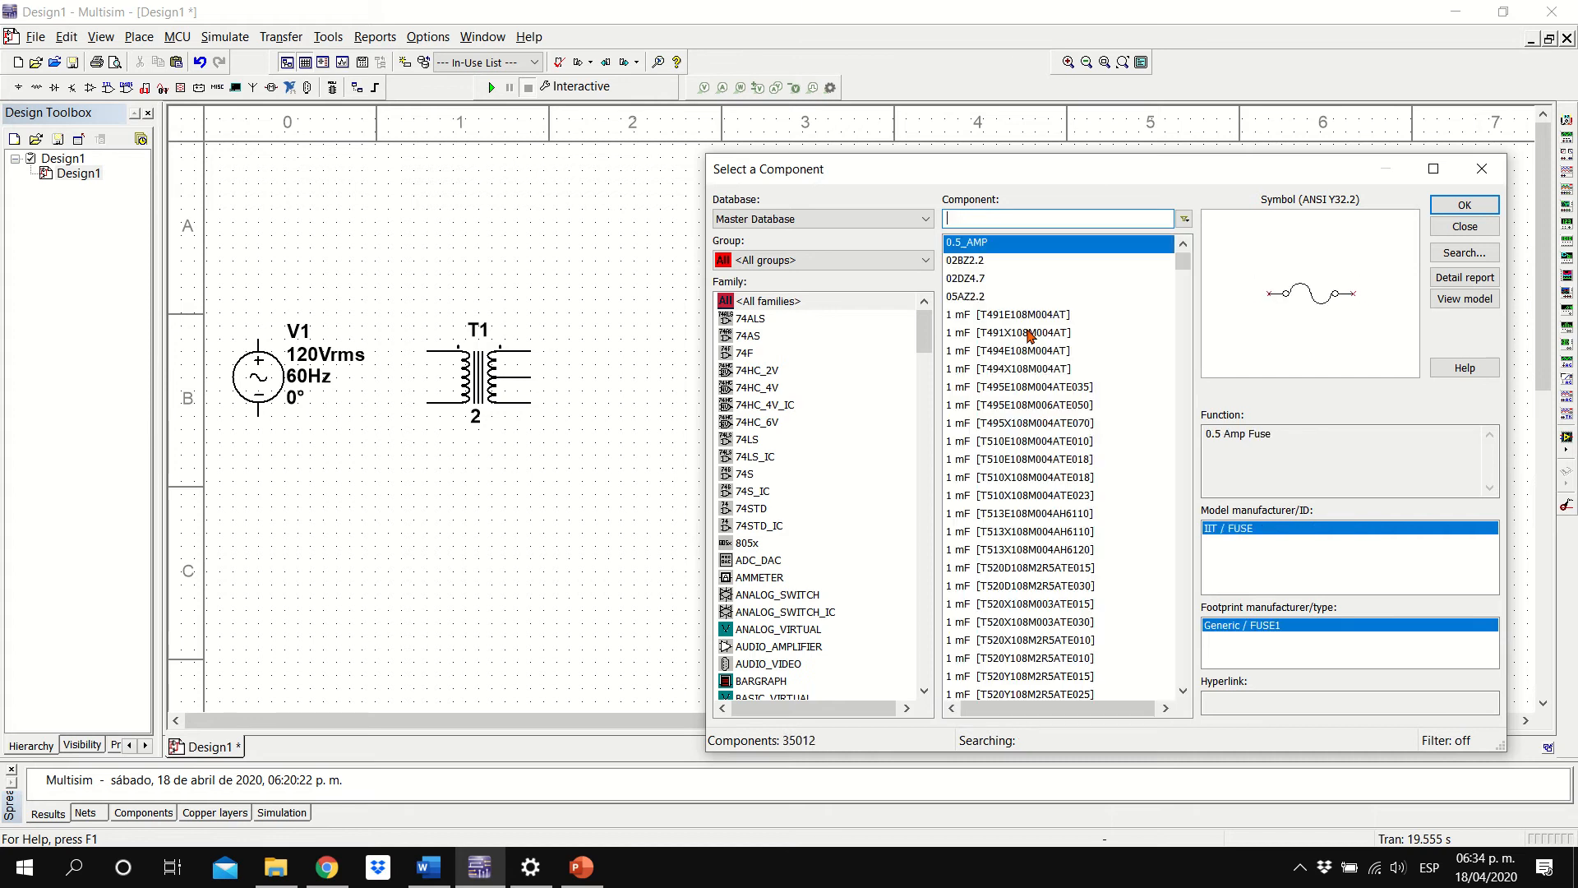
text(1)
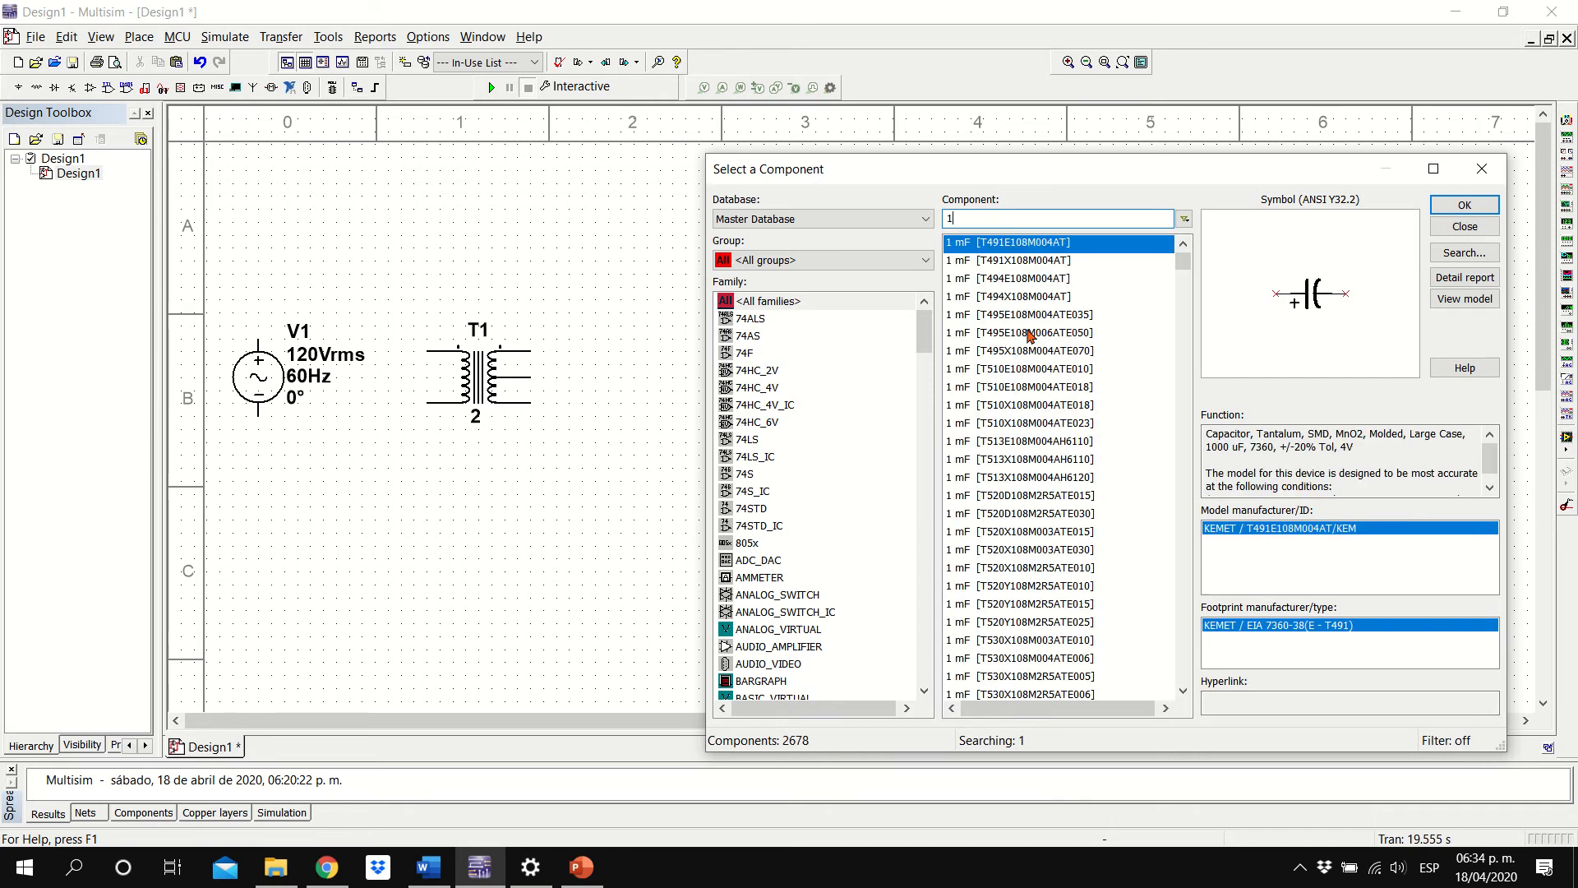
text(n400)
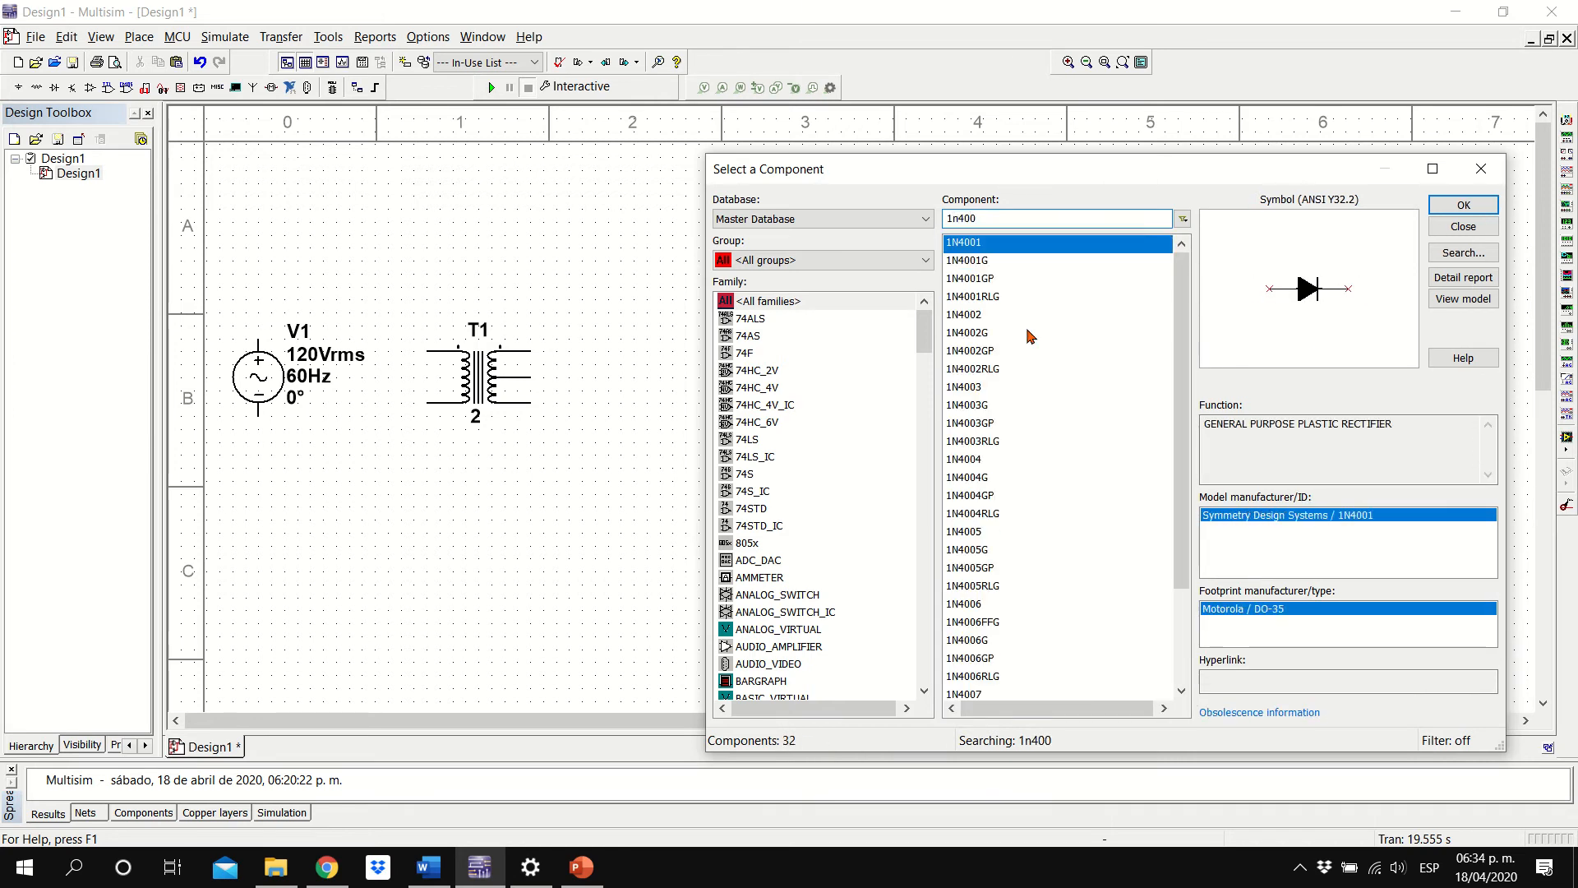
text(0)
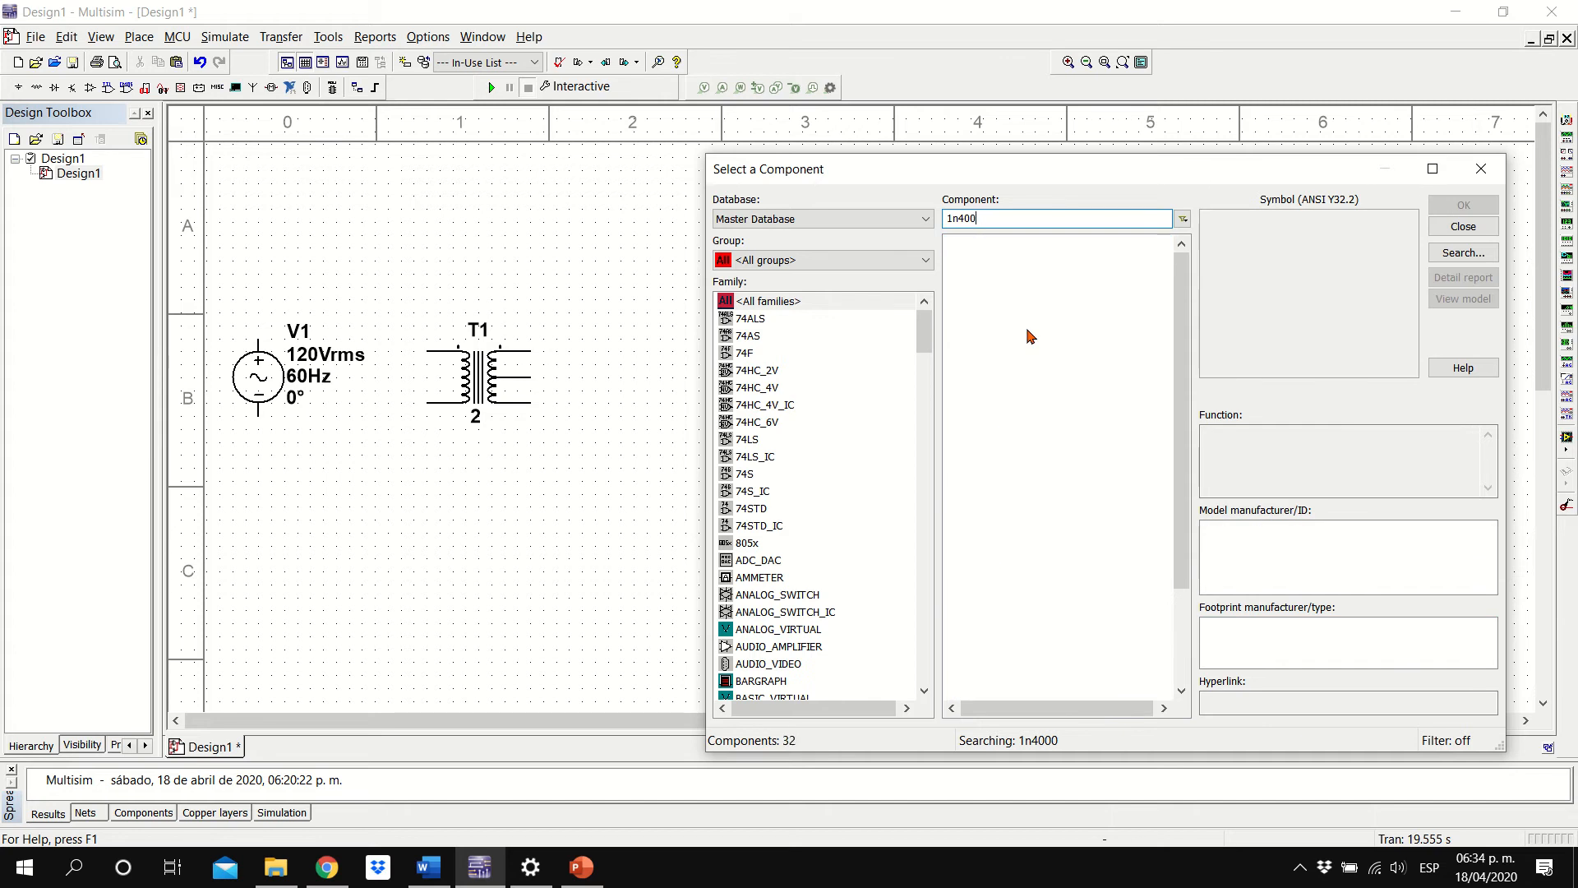
text(5)
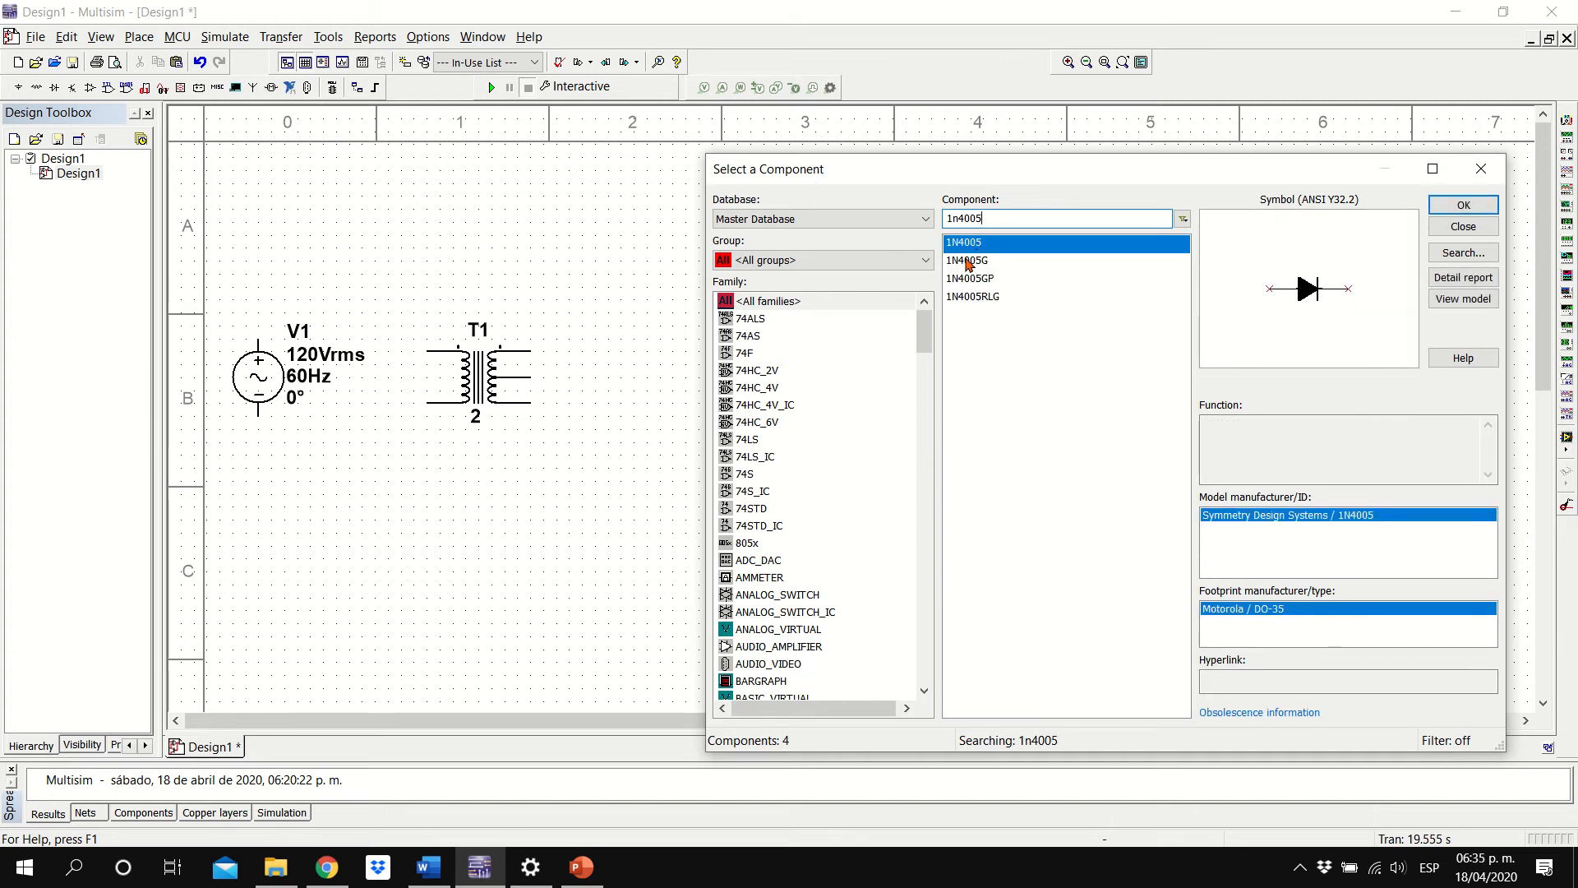
click(1463, 205)
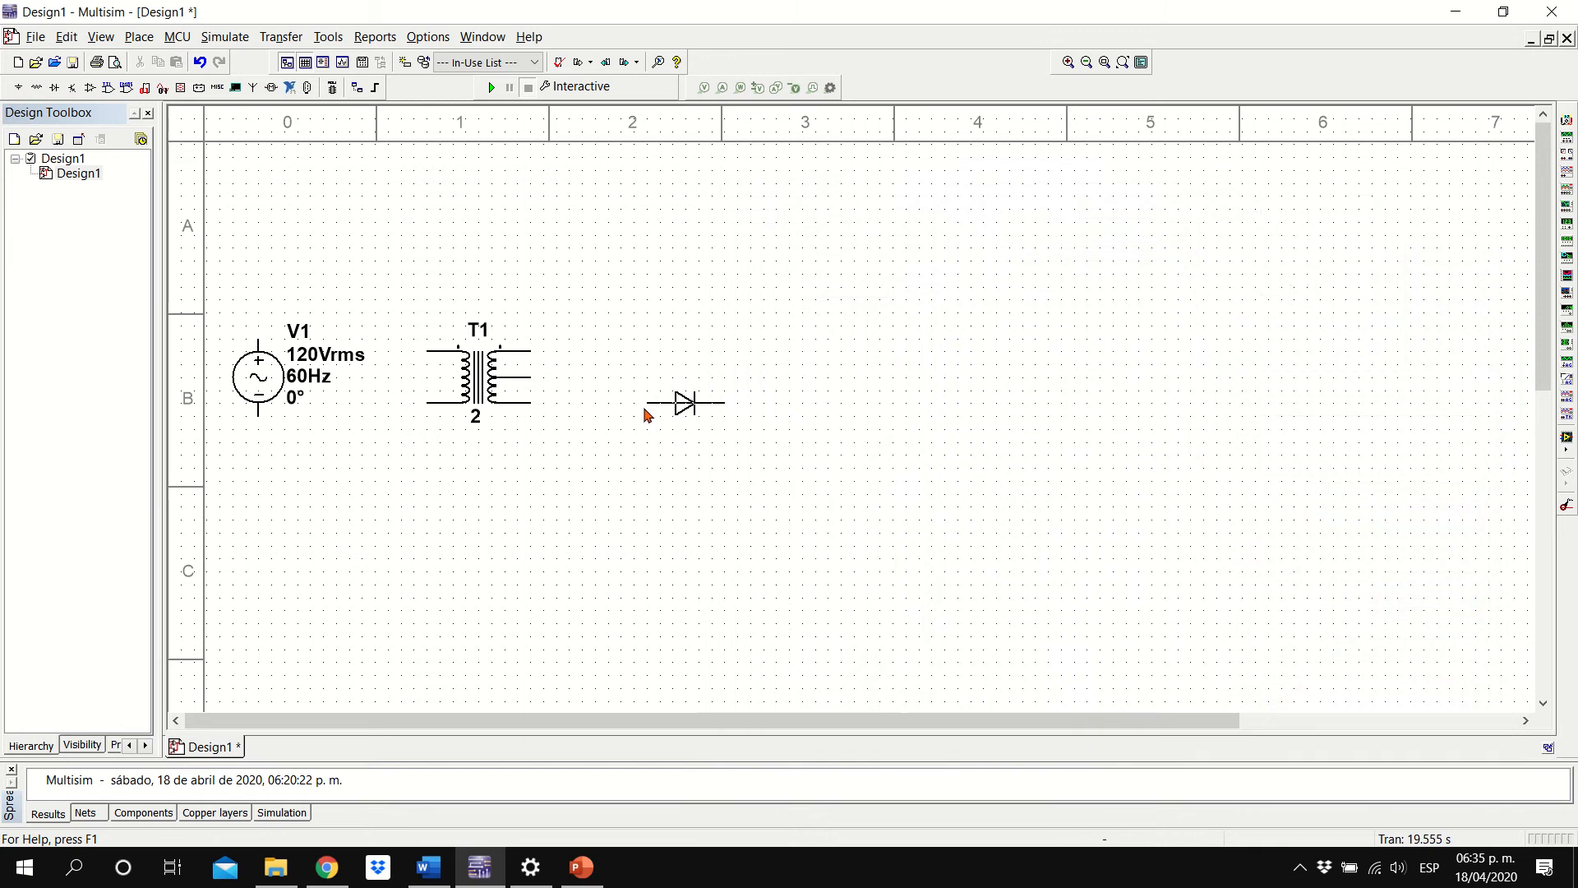
click(609, 358)
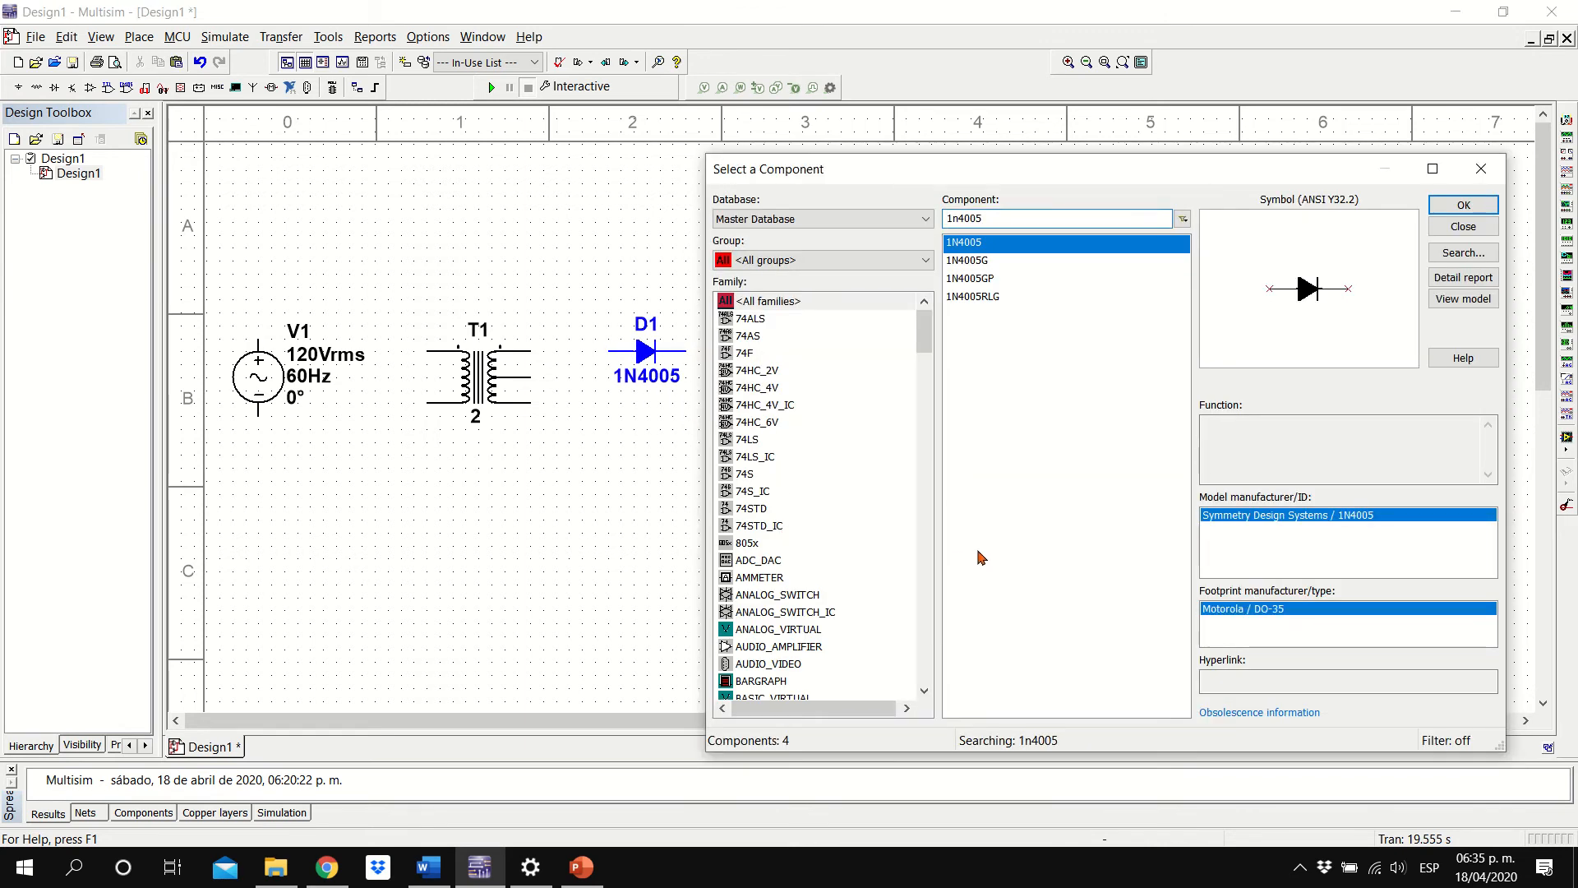
Find RESISTOR_RATED by searching for "res" and add it, rotated to vertical, to the right of the diode and slightly below it
drag(978, 177, 1057, 221)
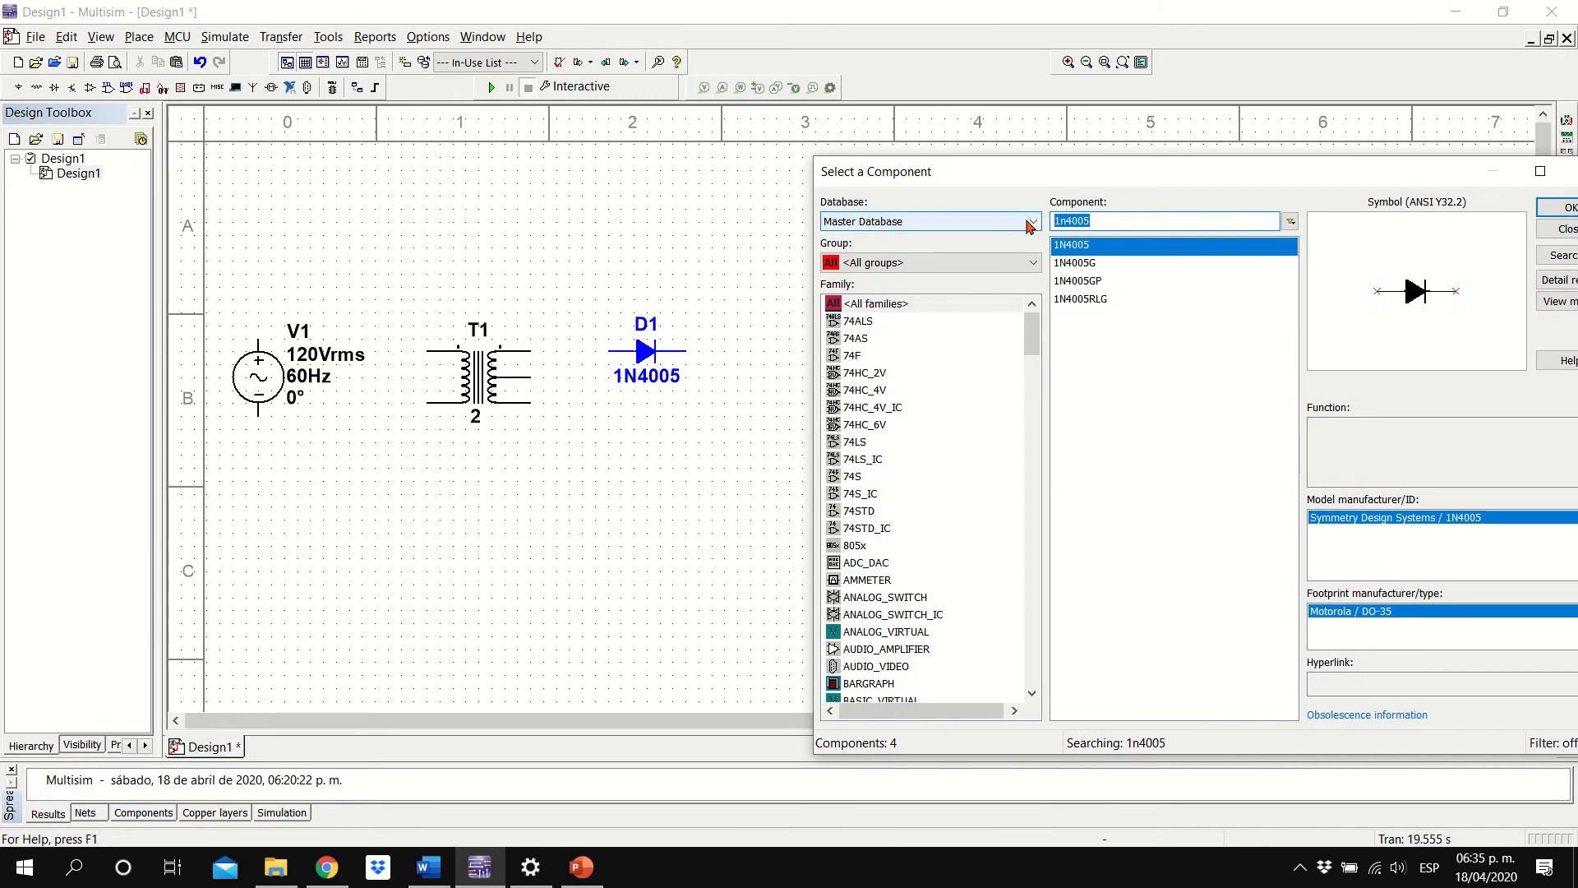
text(res)
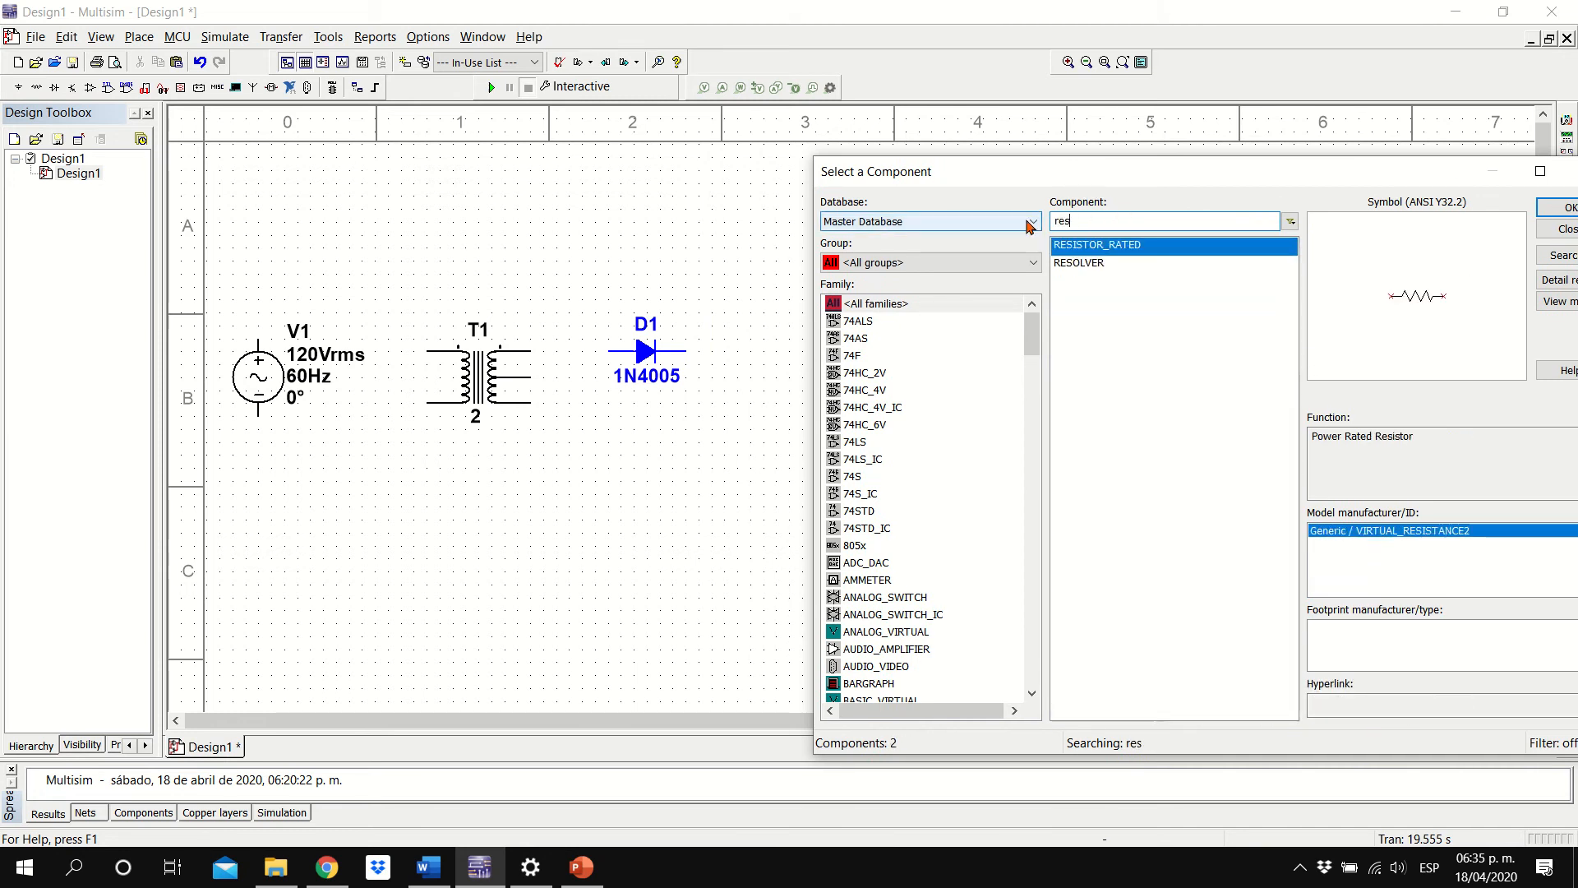
drag(1162, 179, 1060, 164)
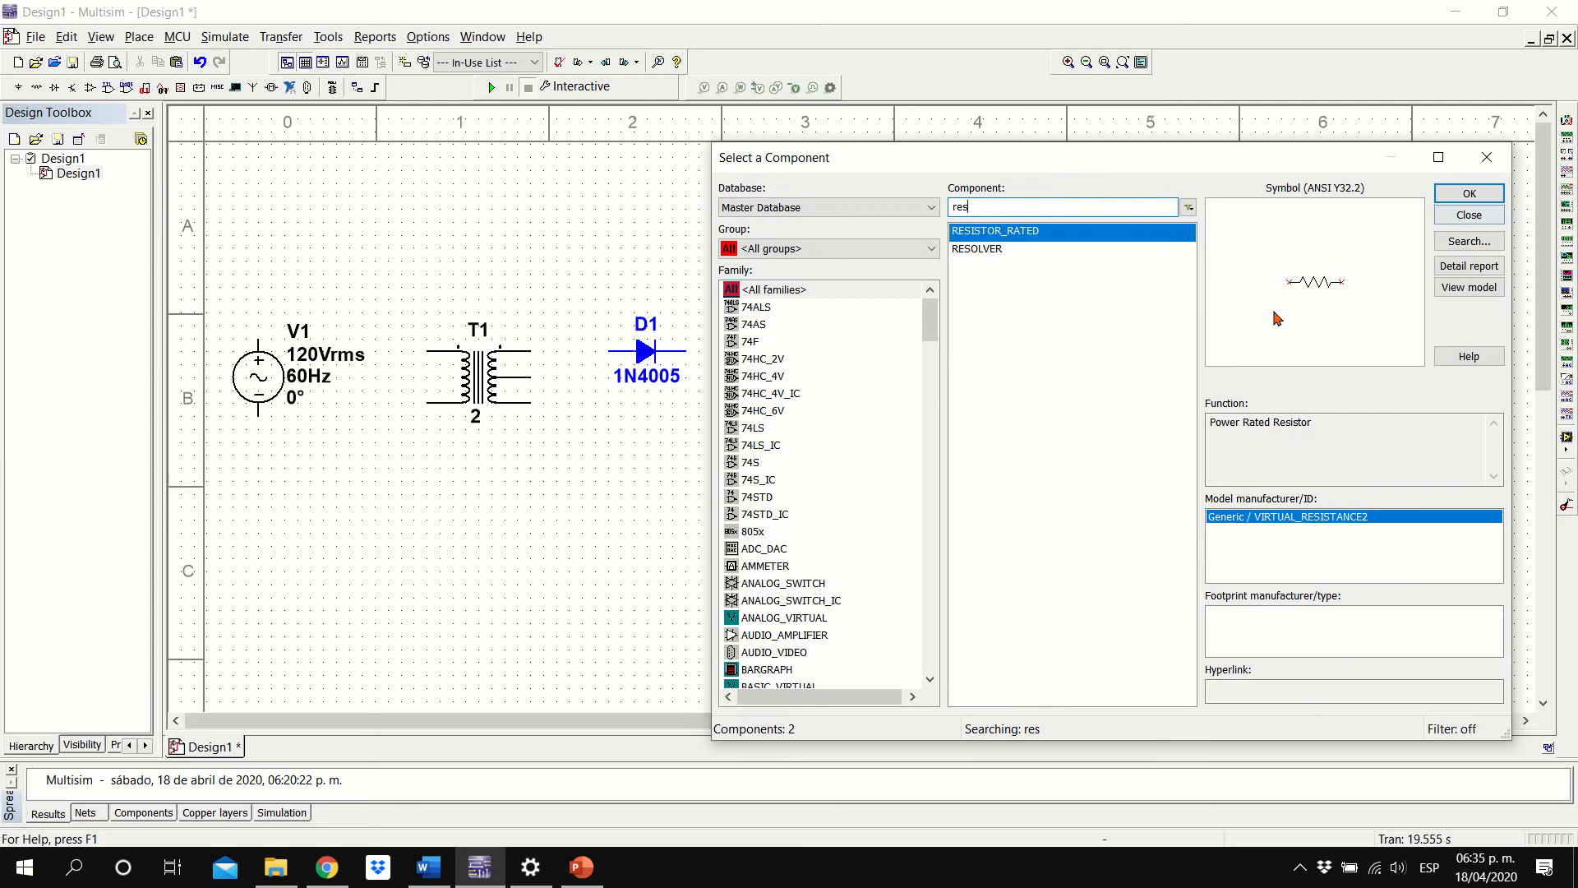
click(1469, 194)
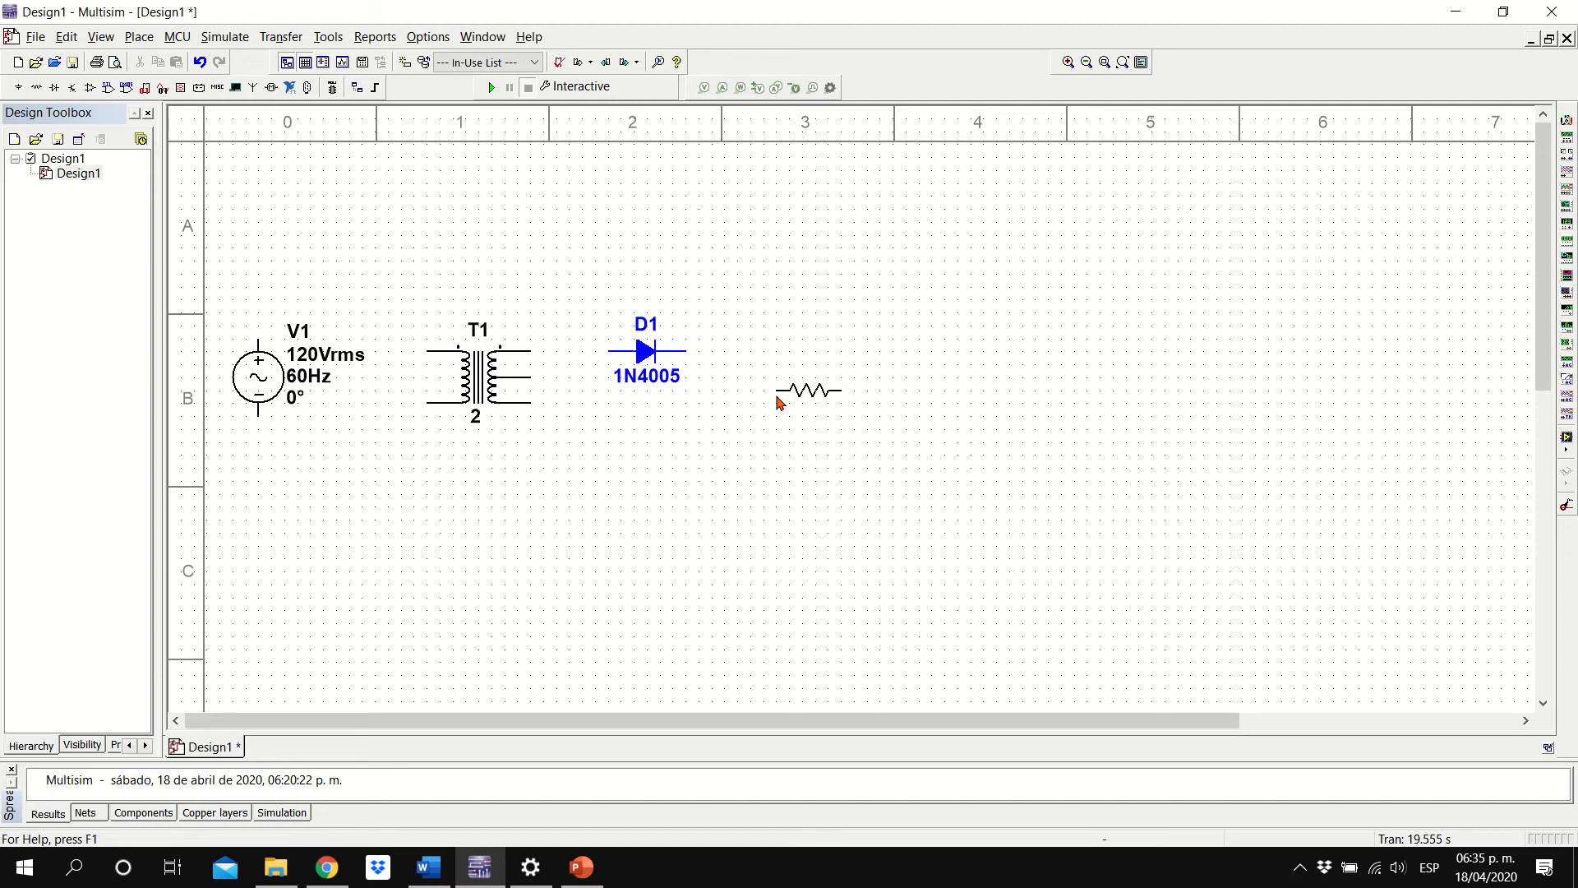
key(ctrl+r)
key(ctrl+r)
key(ctrl+r)
key(ctrl+r)
key(ctrl+r)
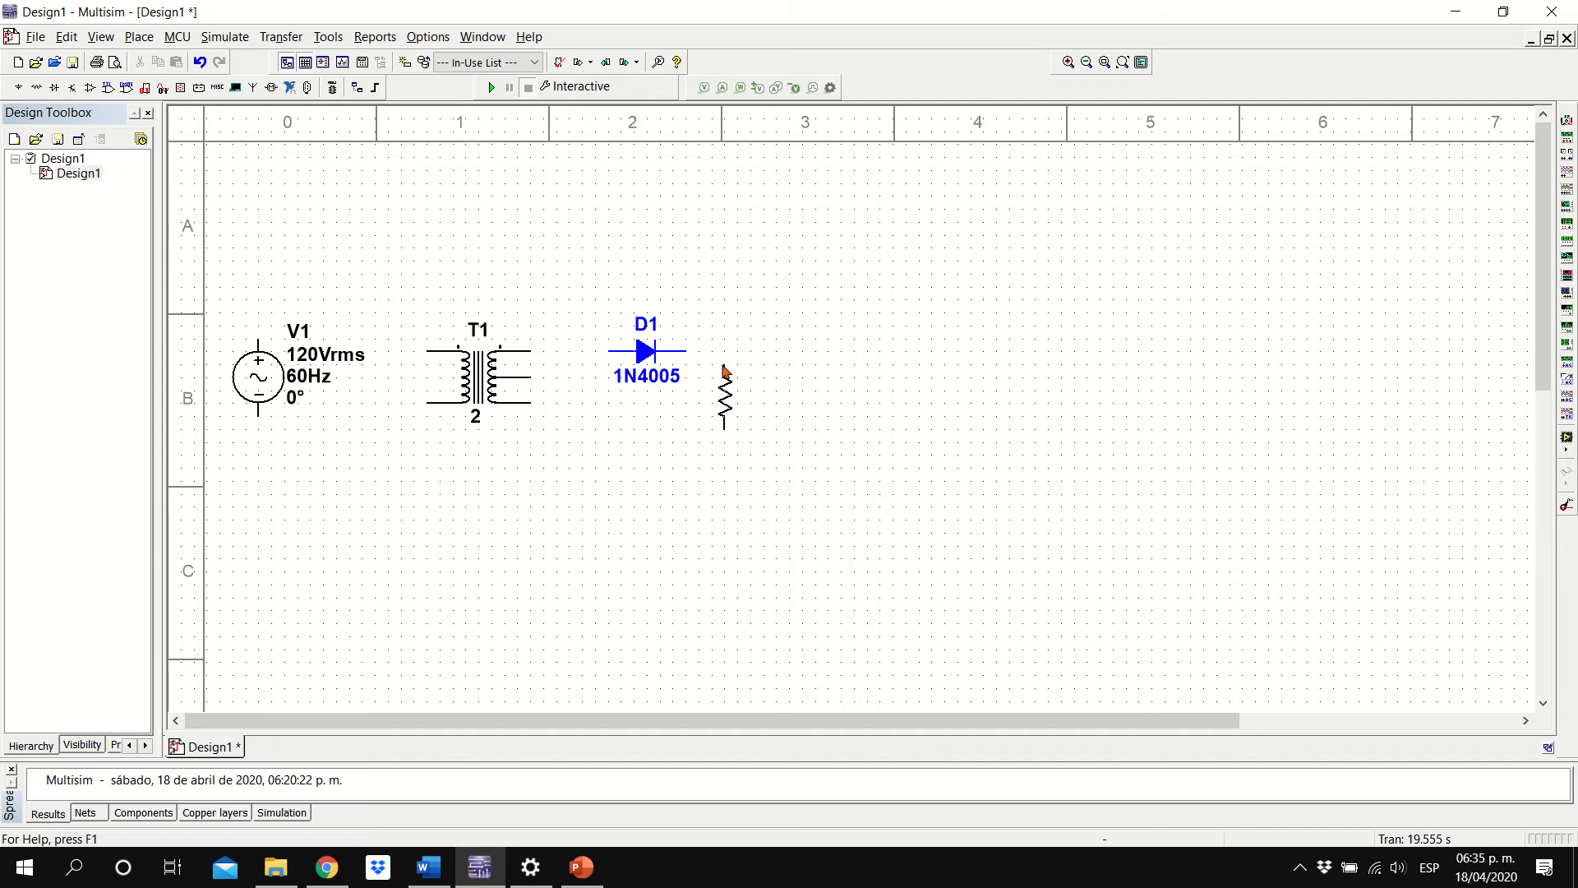
key(Escape)
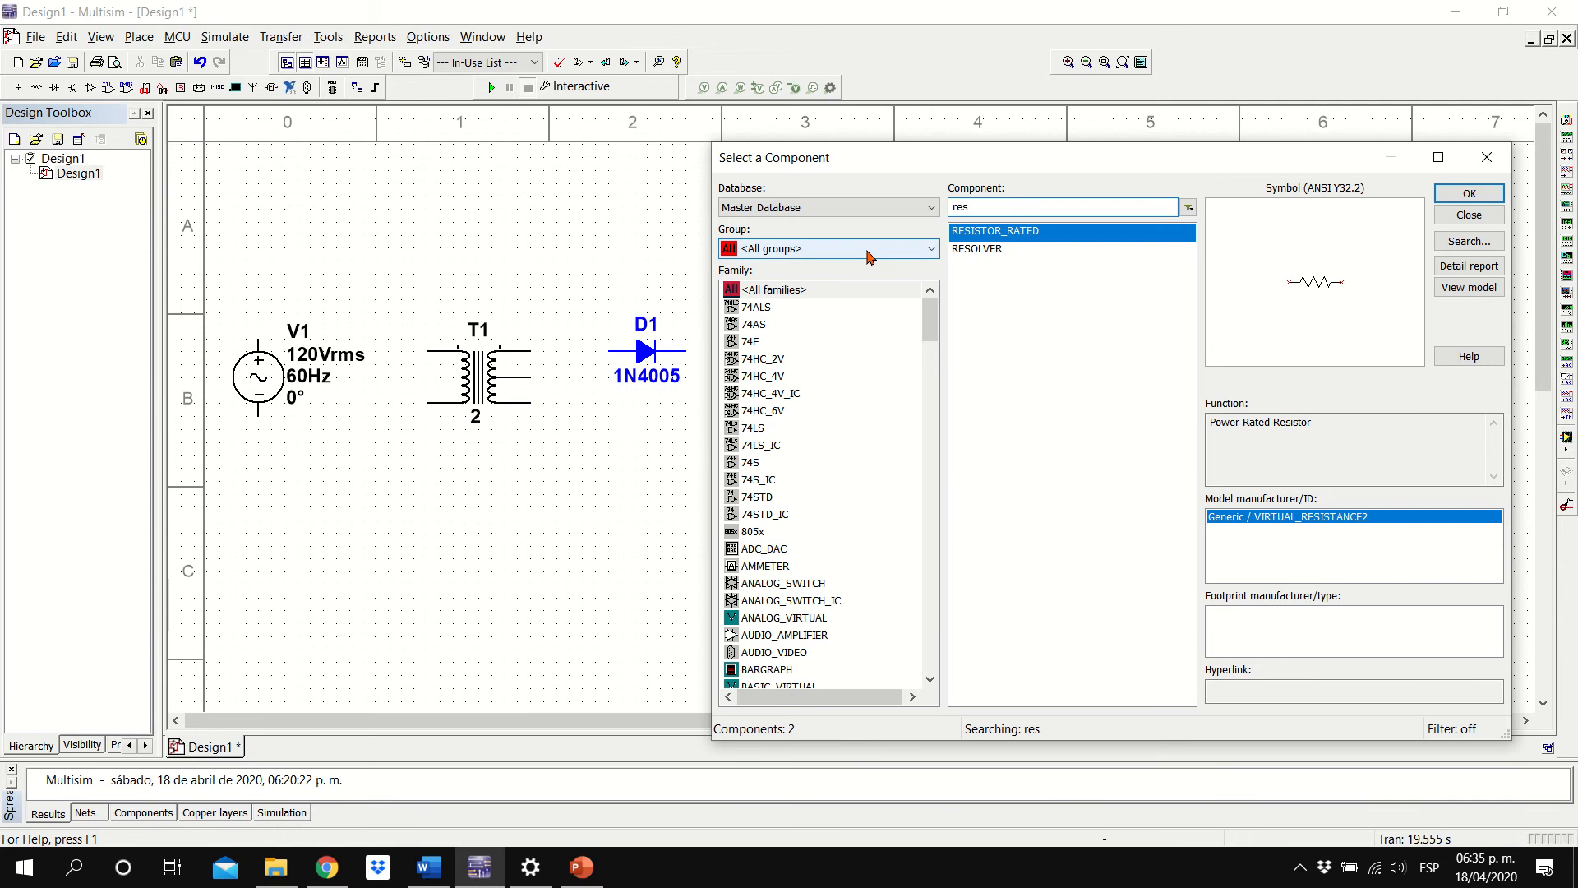
Place a GROUND from the POWER_SOURCES family of the Sources group directly below the AC source
click(868, 255)
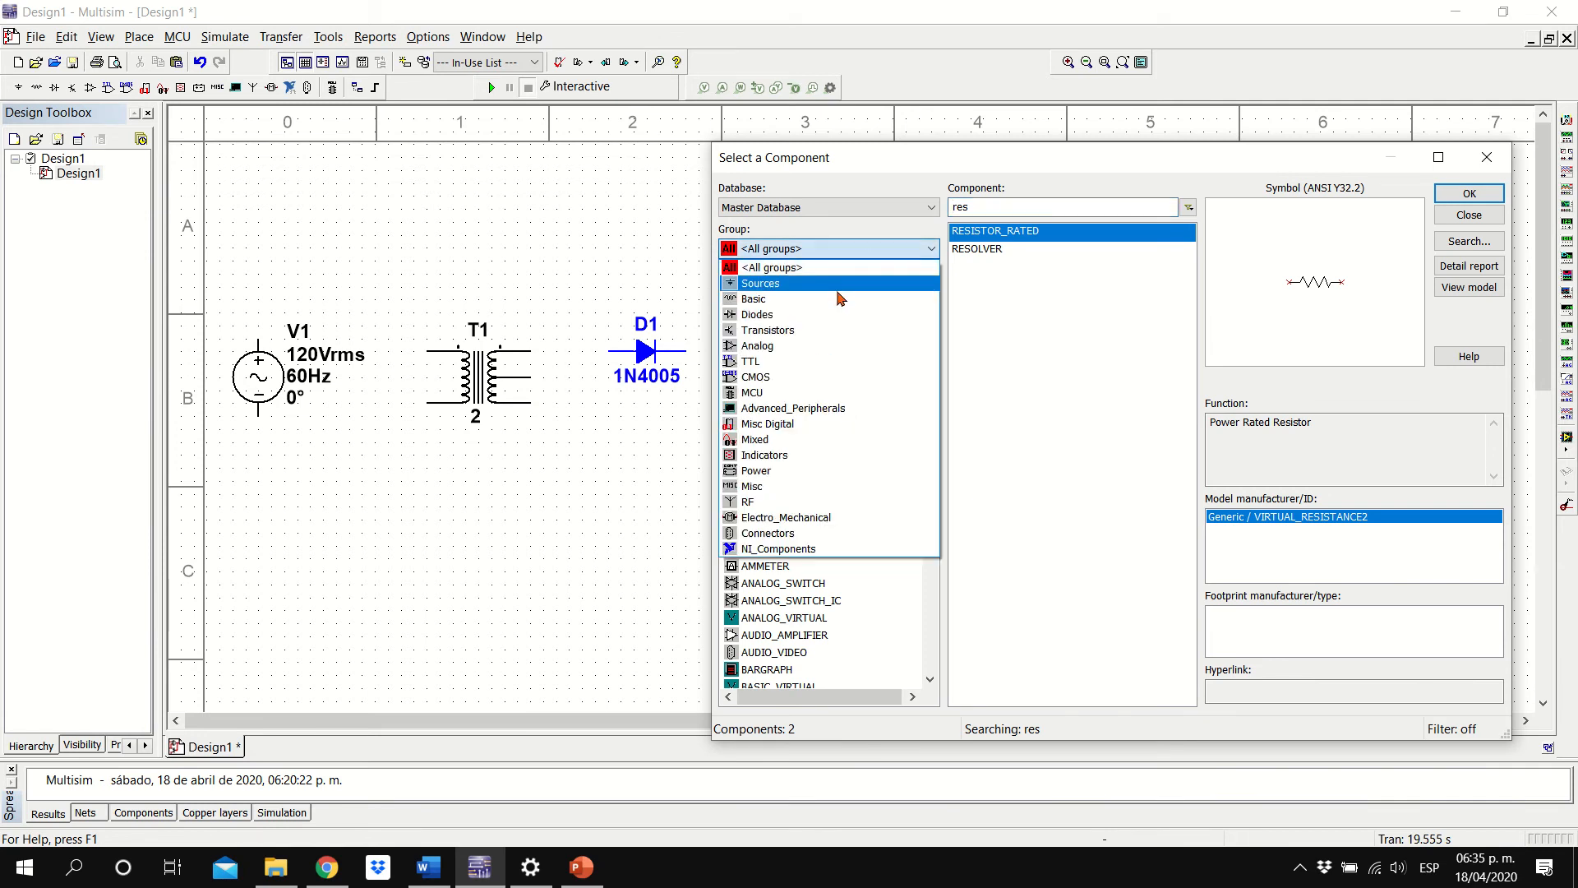
click(811, 284)
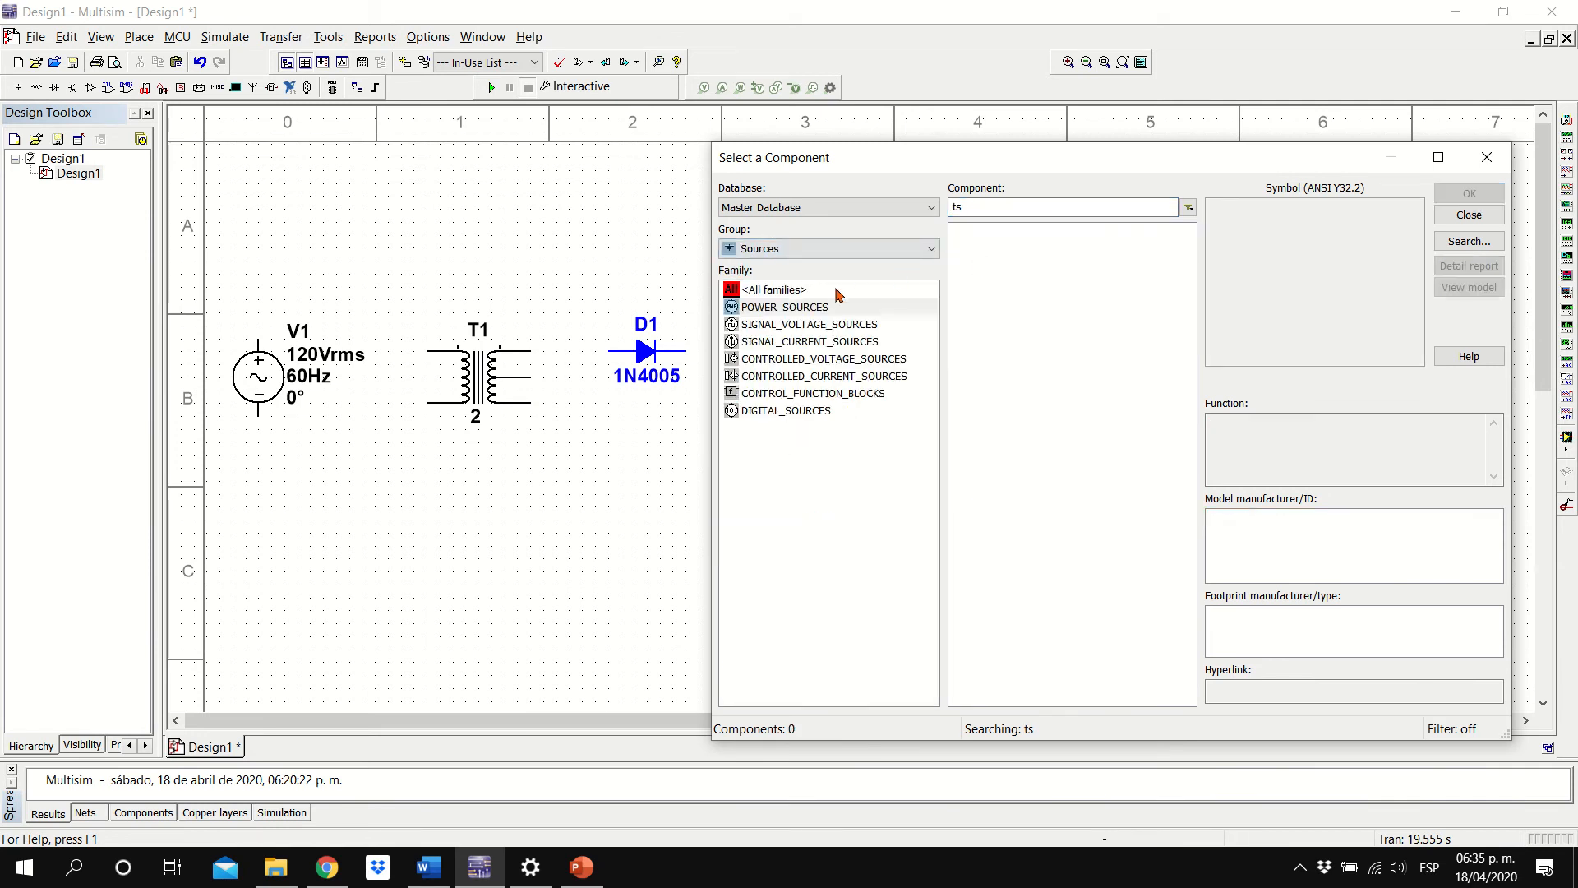
double_click(1007, 206)
text(ts)
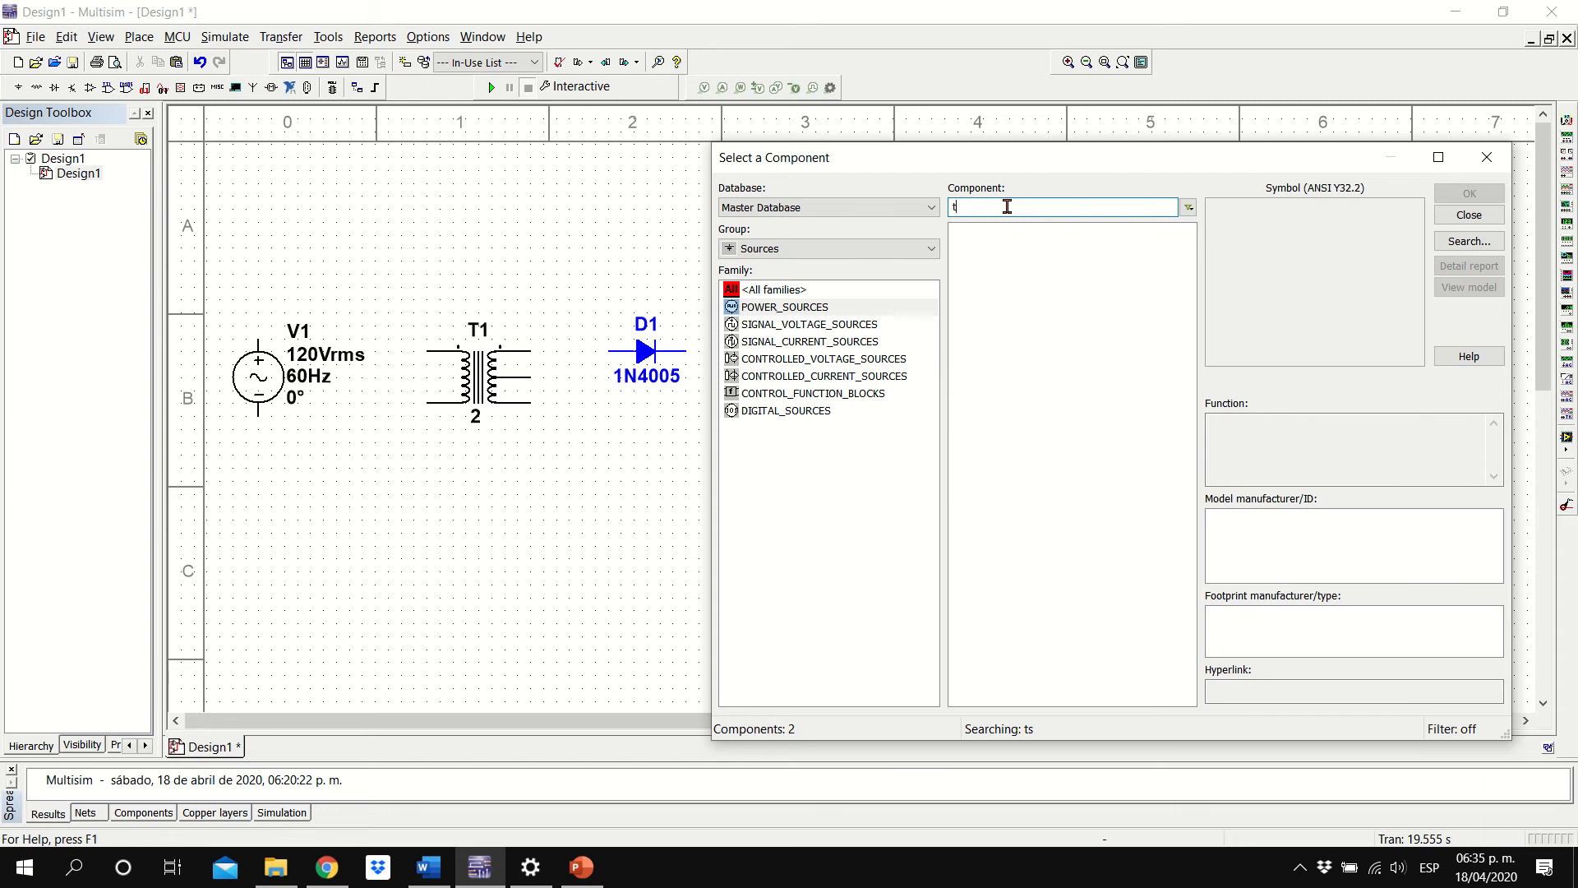
key(BackSpace)
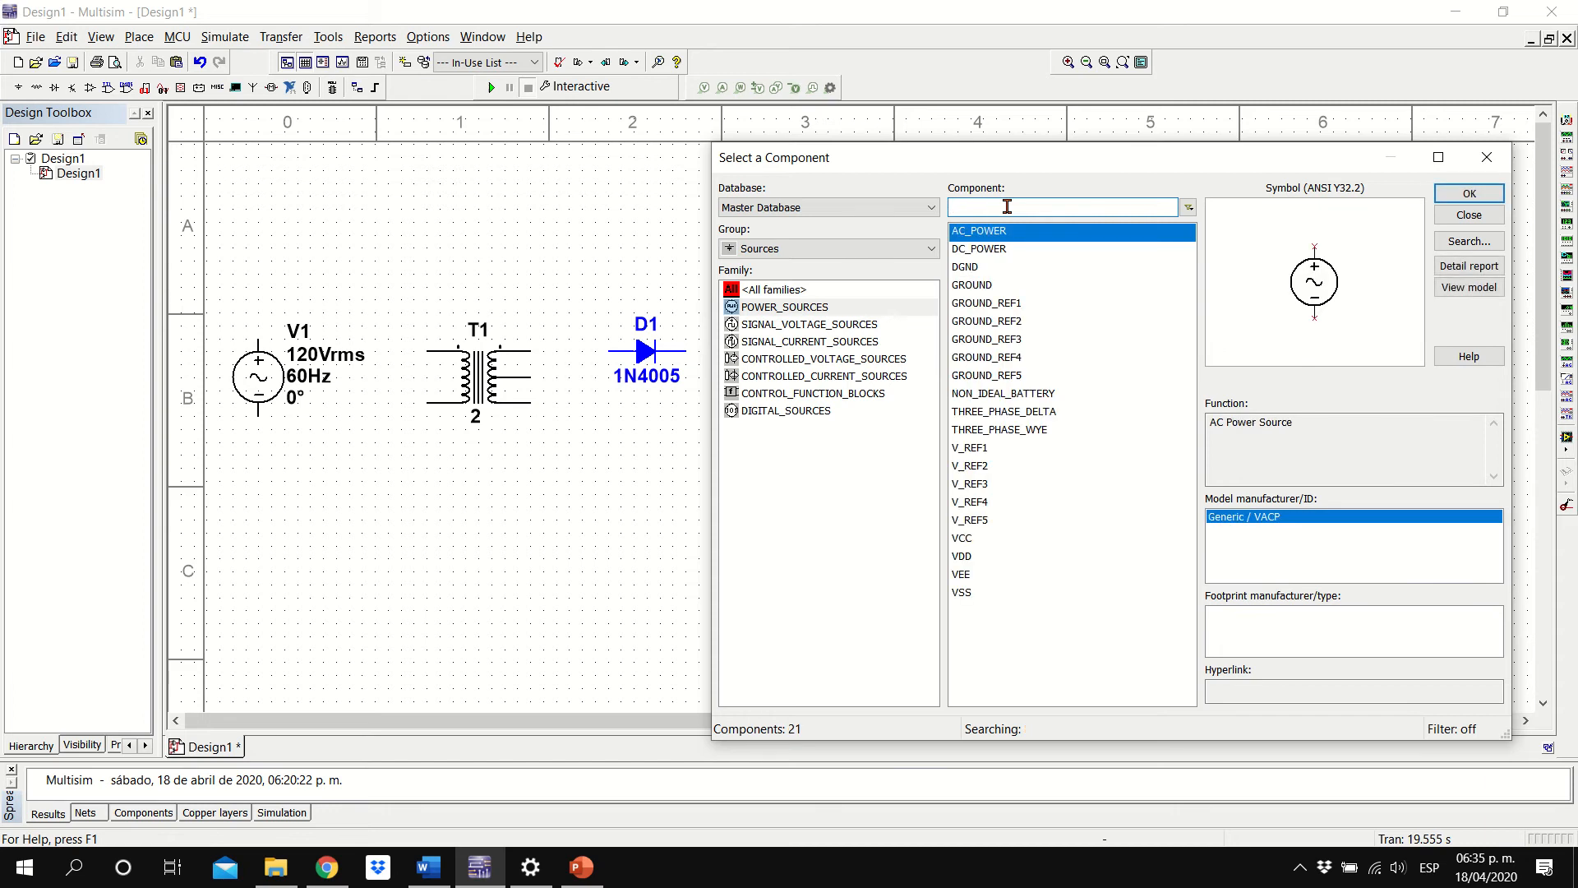
click(987, 285)
click(1469, 193)
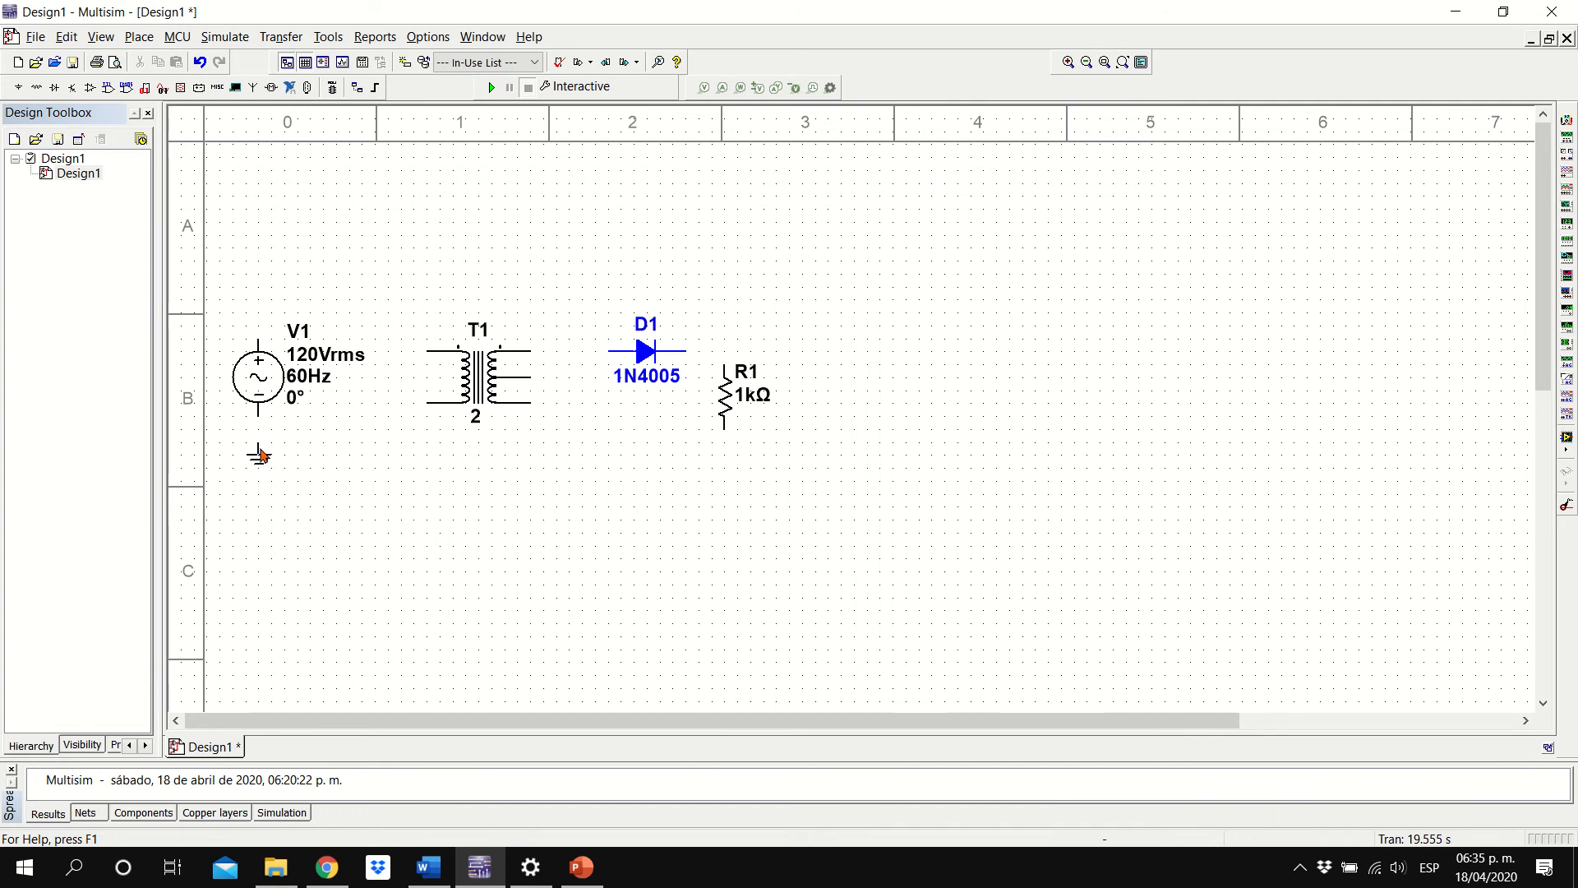
click(258, 479)
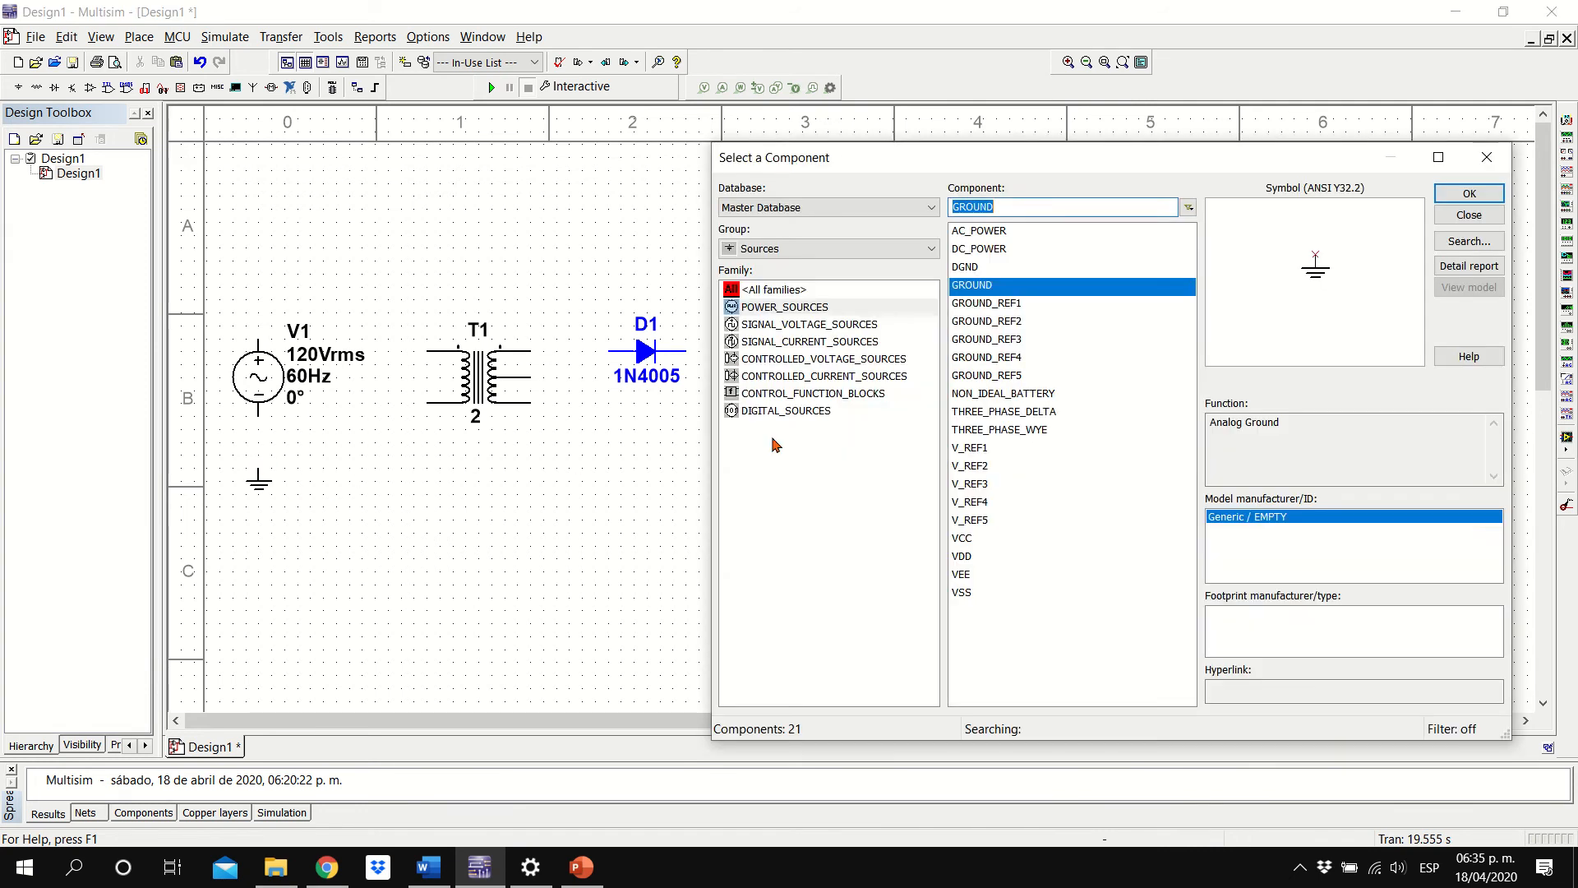
Place a second GROUND below the transformer's secondary side and close the component selection window
click(1470, 193)
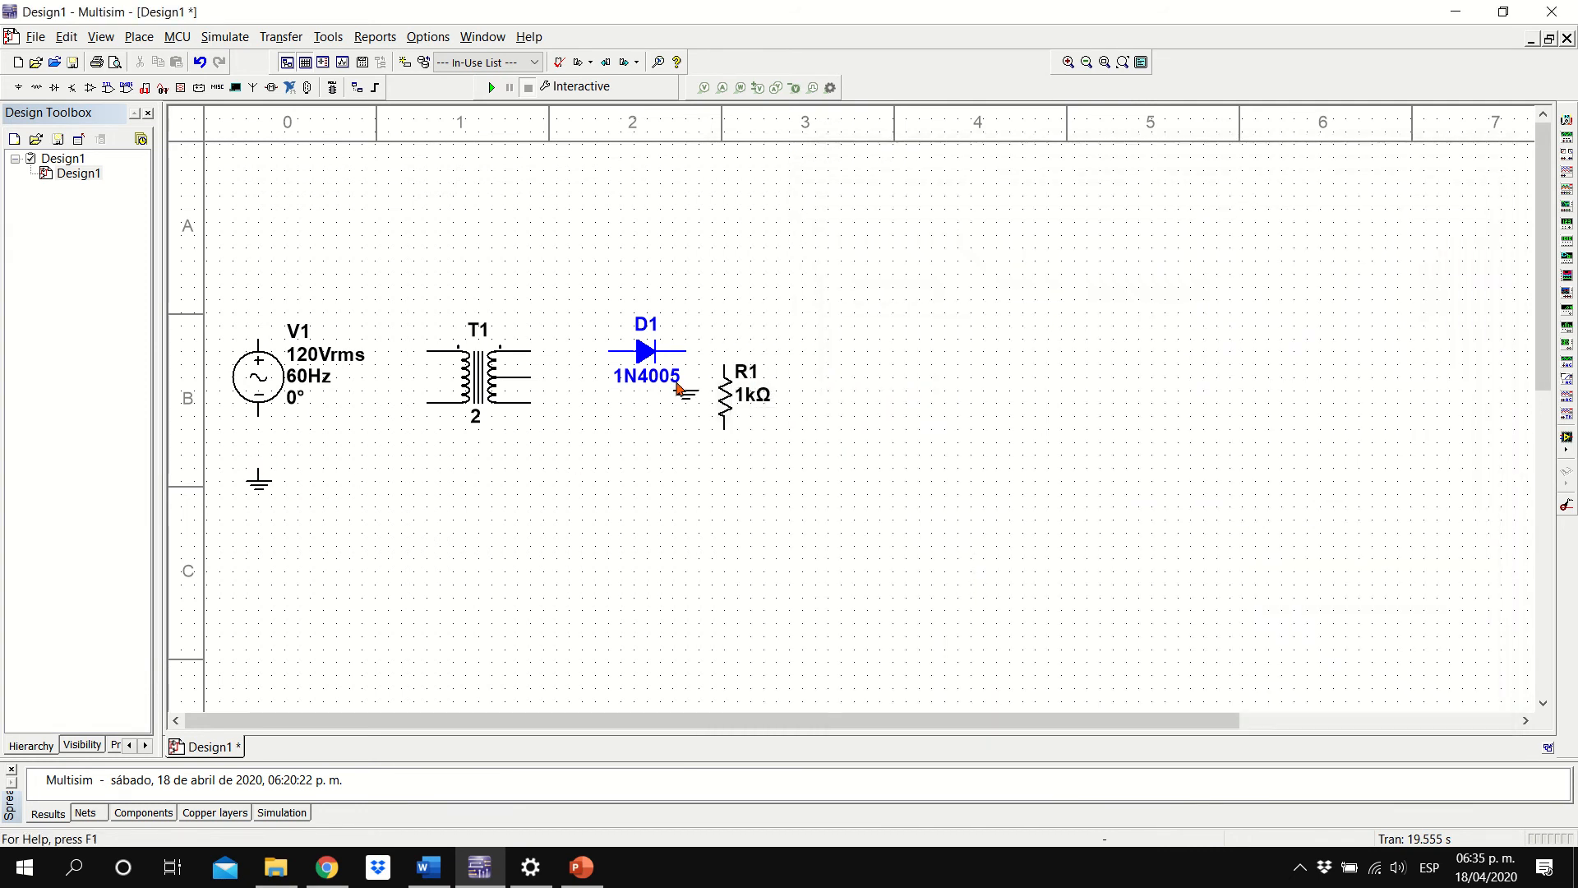
click(526, 549)
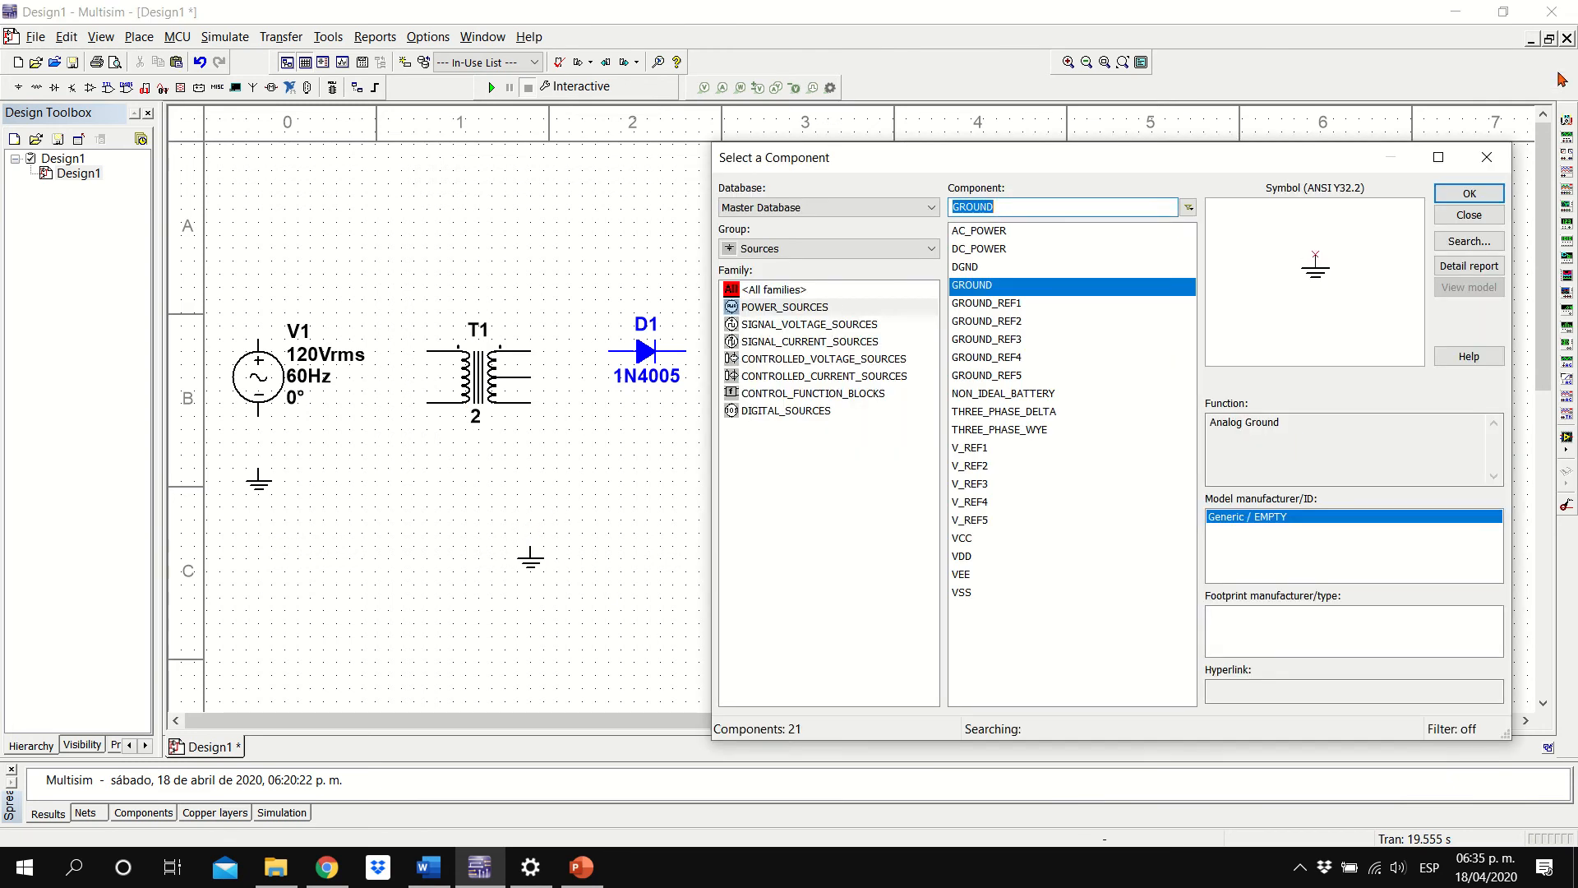
click(1484, 156)
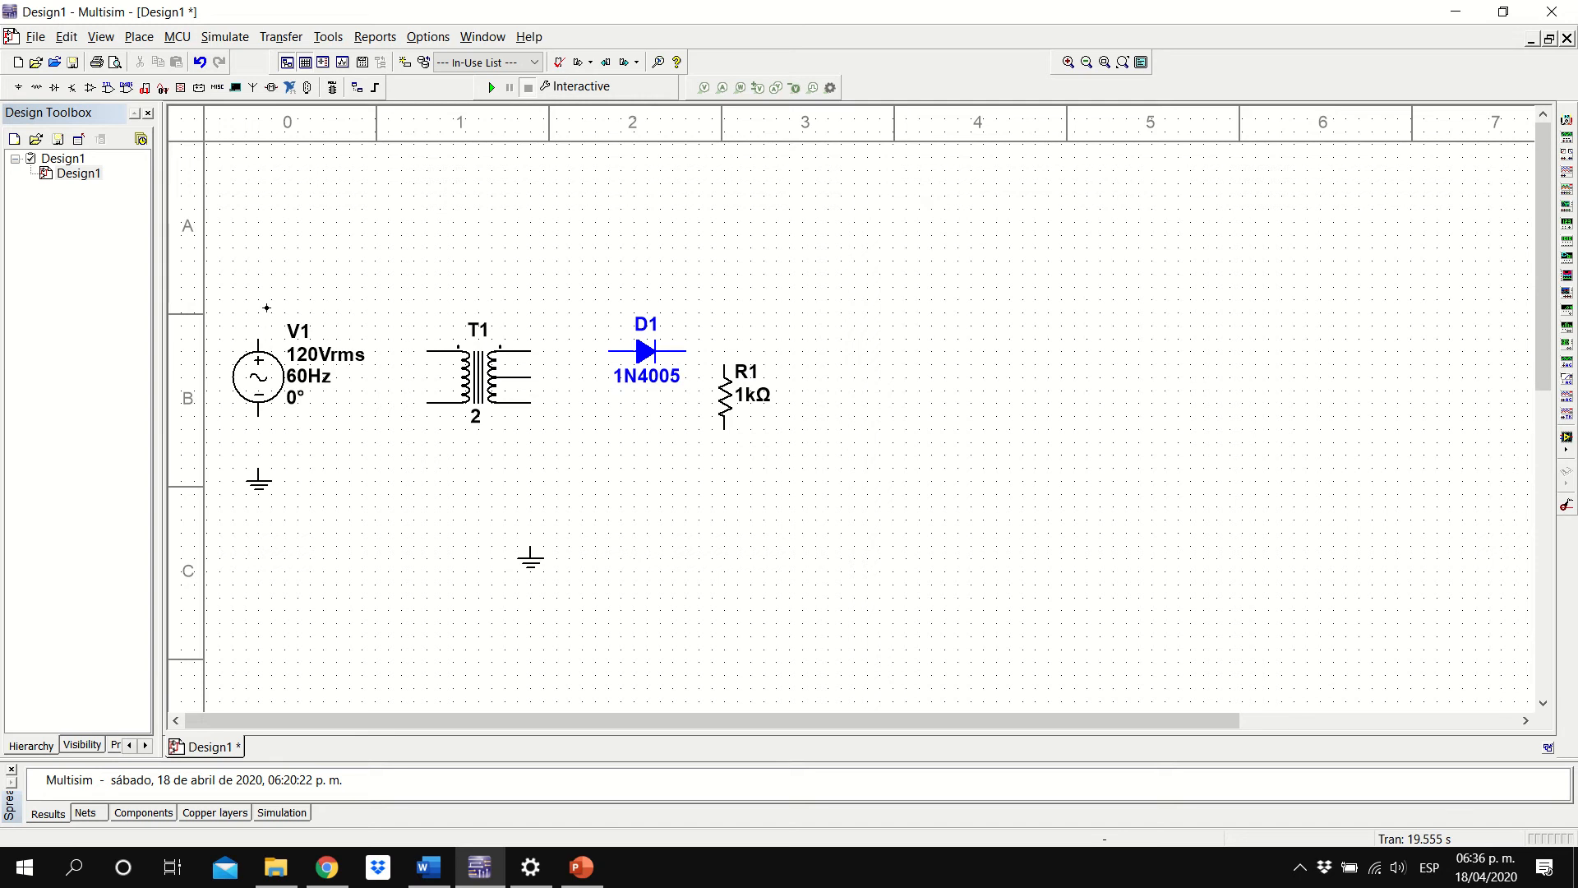
Wire the AC source's two terminals to the transformer's primary and connect the ground below the source to the lower wire
click(386, 299)
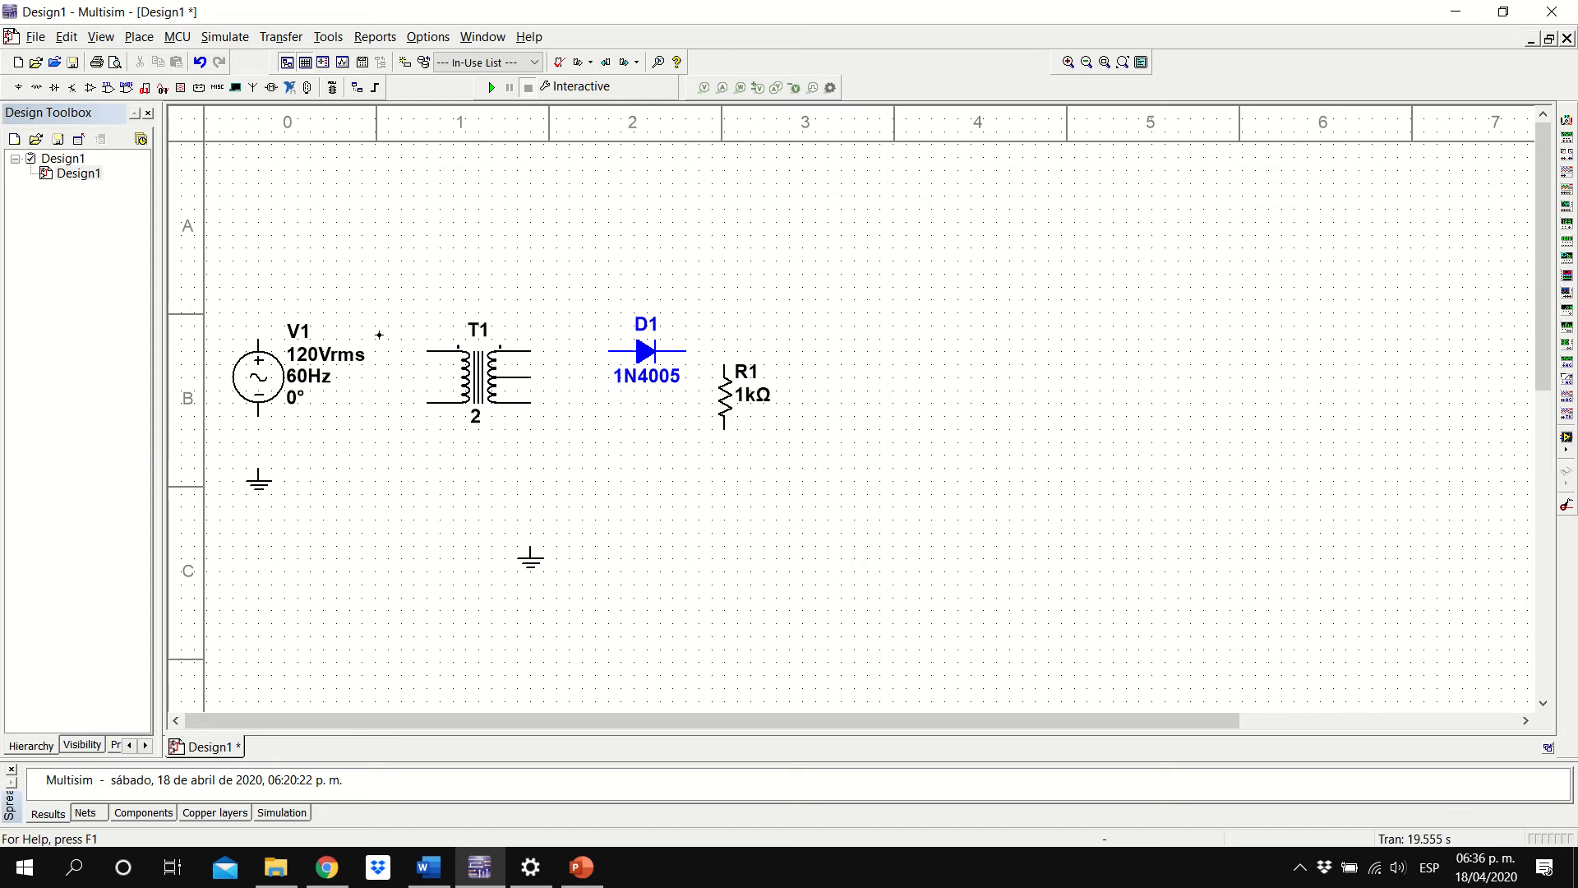
click(425, 351)
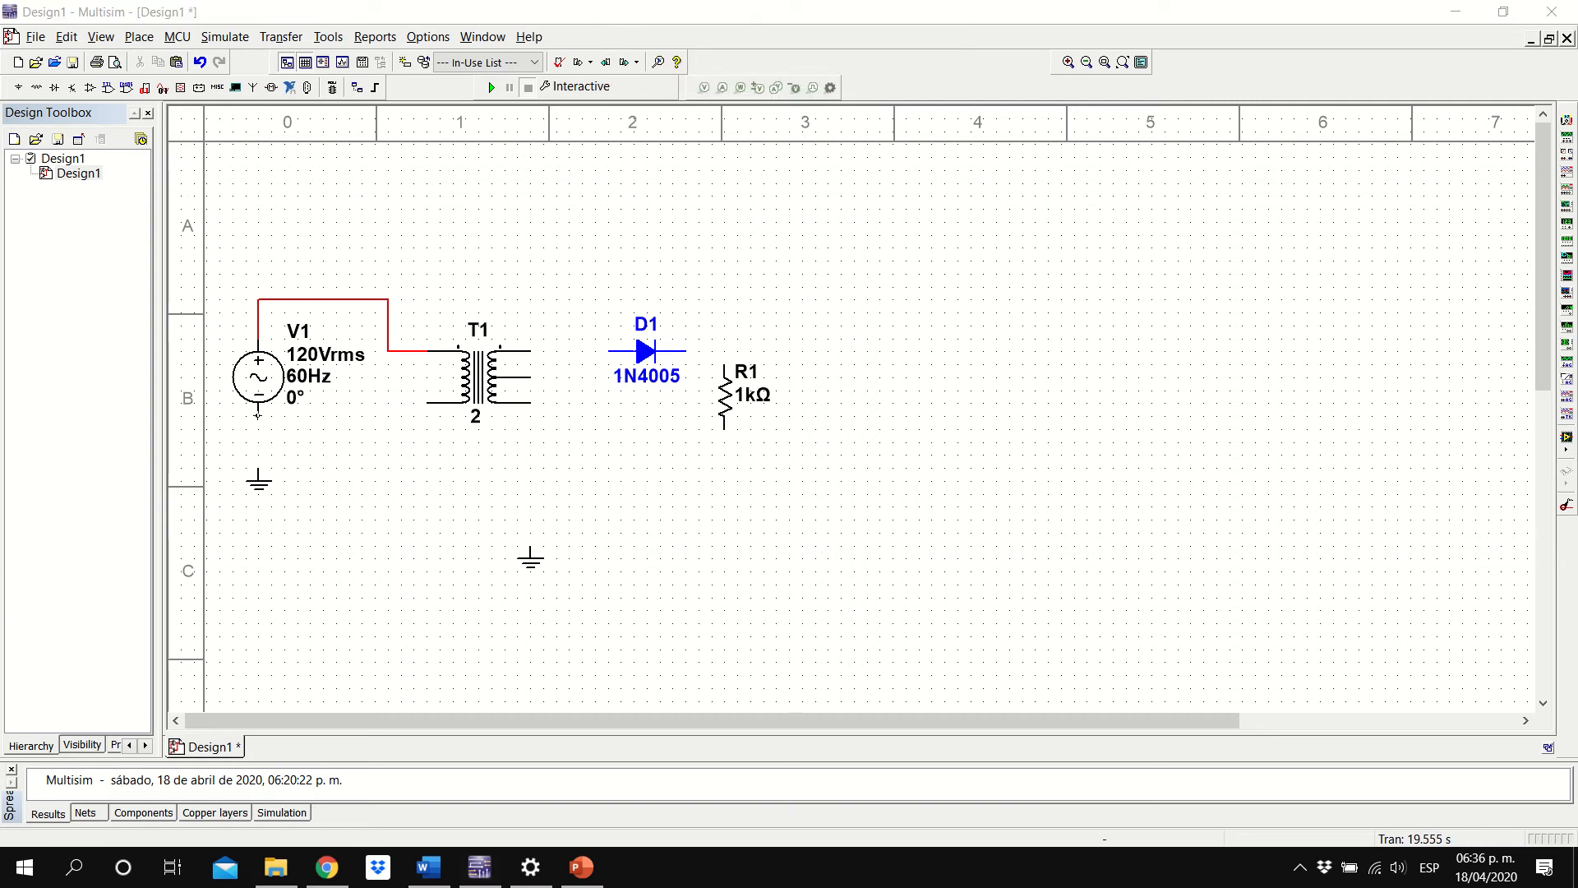
click(257, 415)
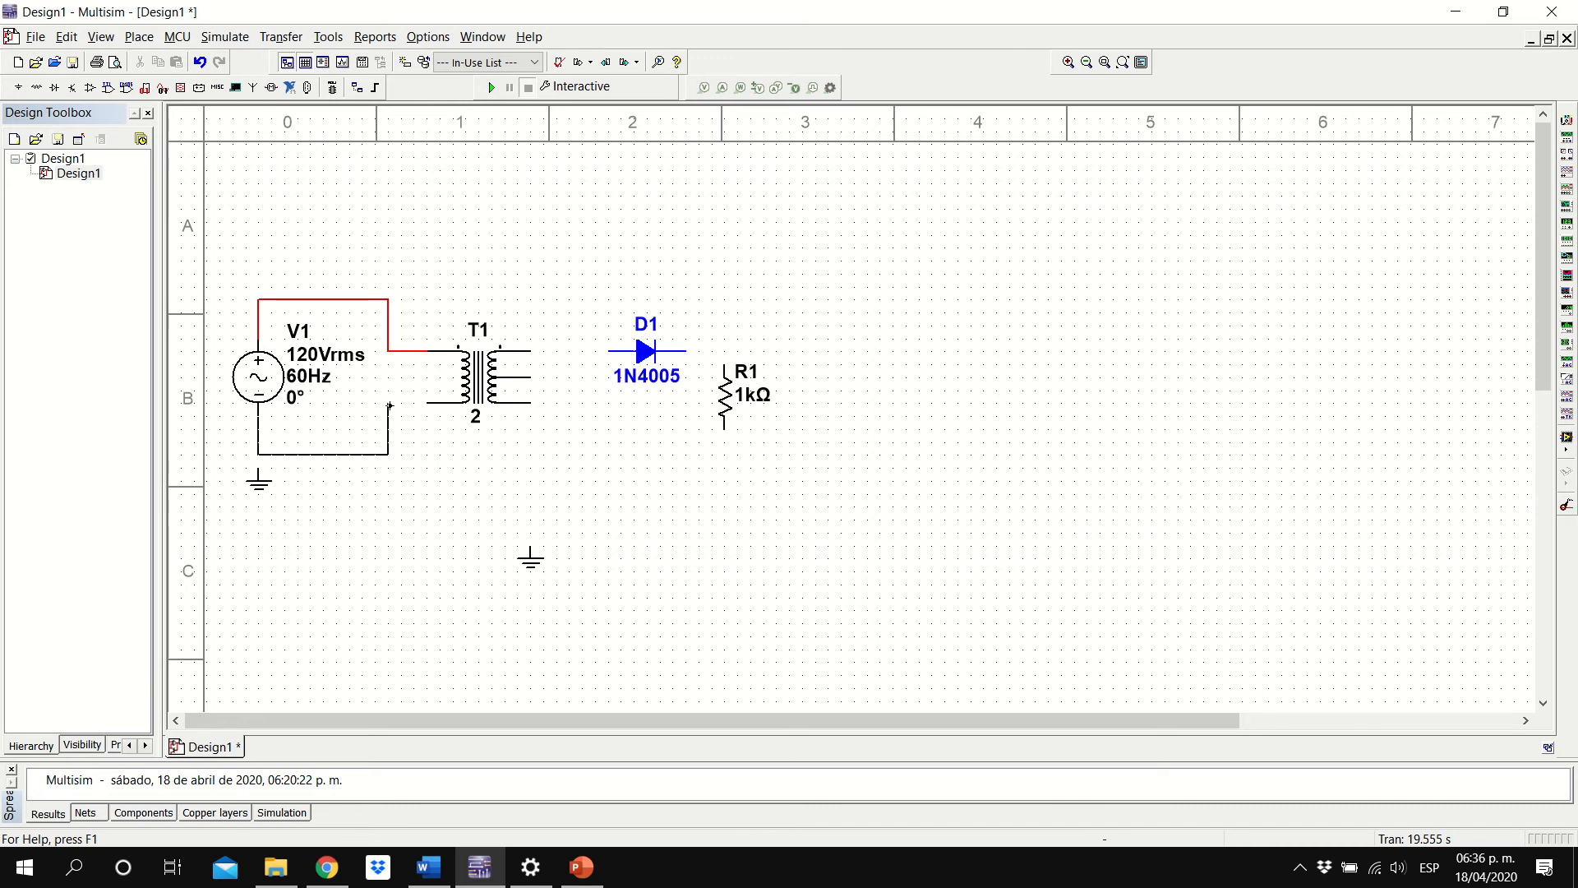
click(428, 404)
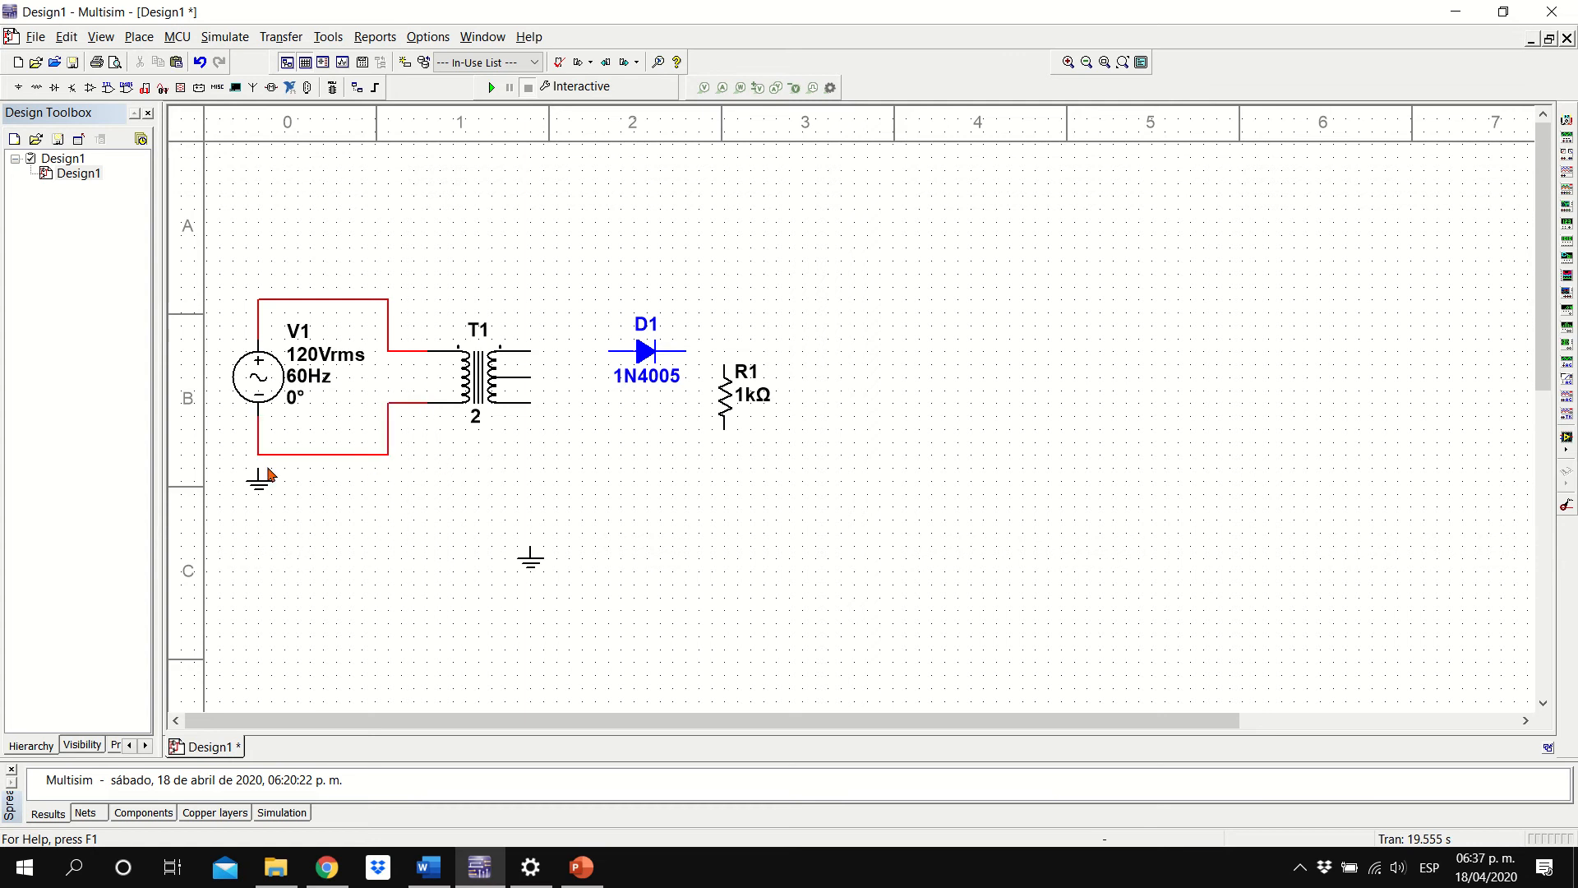
click(259, 456)
Wire the upper secondary terminal through the diode to the resistor's upper end, and the resistor's lower end back to the lower secondary terminal
click(609, 351)
click(692, 352)
click(724, 366)
click(536, 428)
click(725, 433)
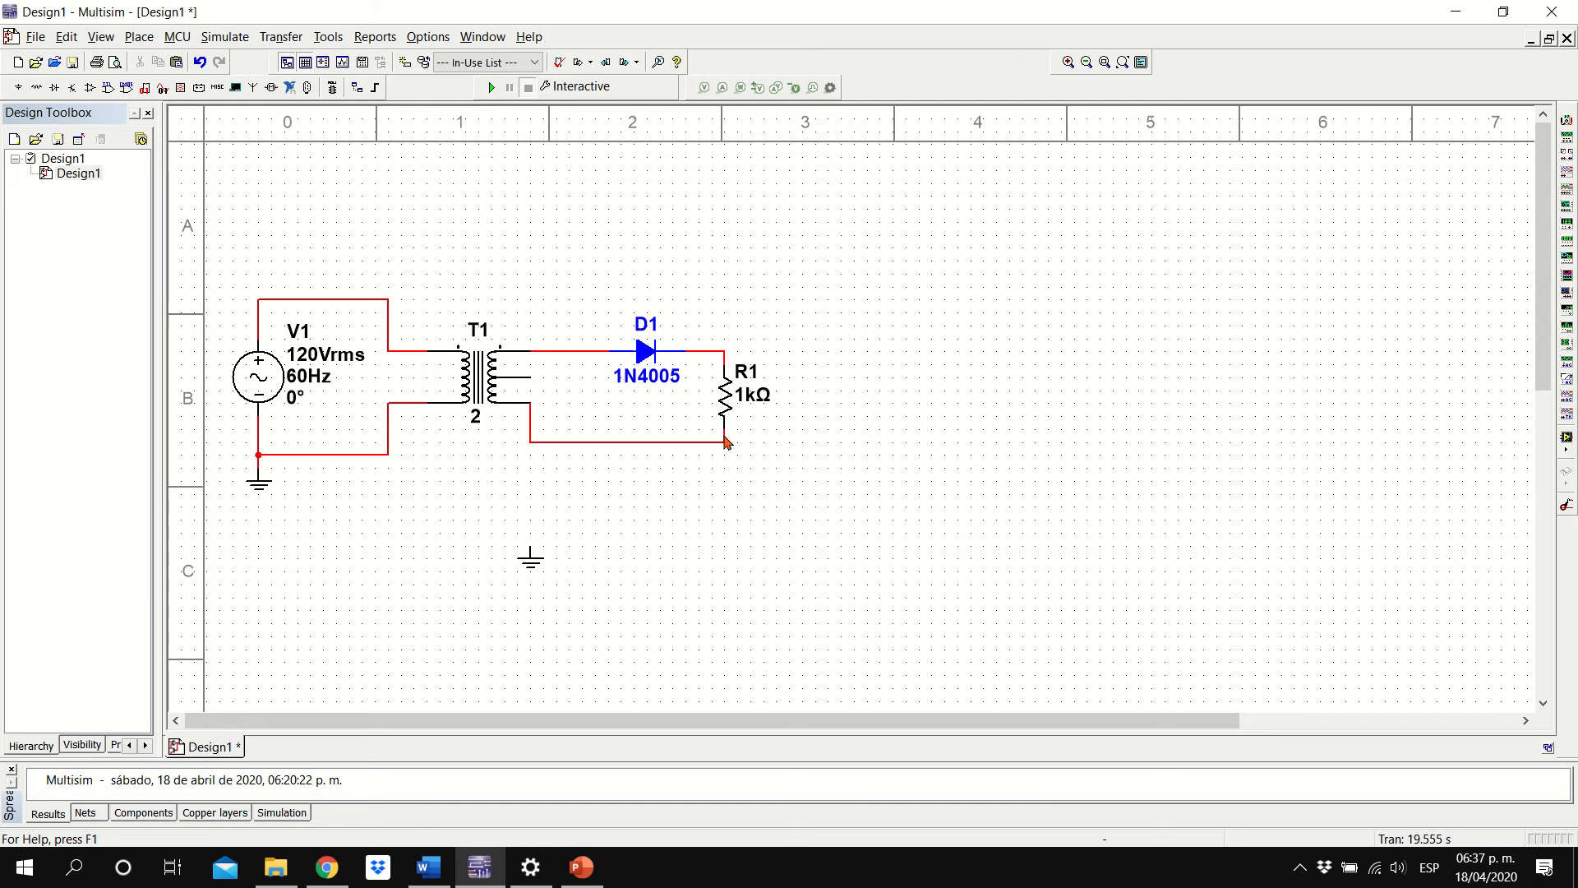
Move the second ground beside the transformer's secondary centre tap and wire it to the tap
click(532, 565)
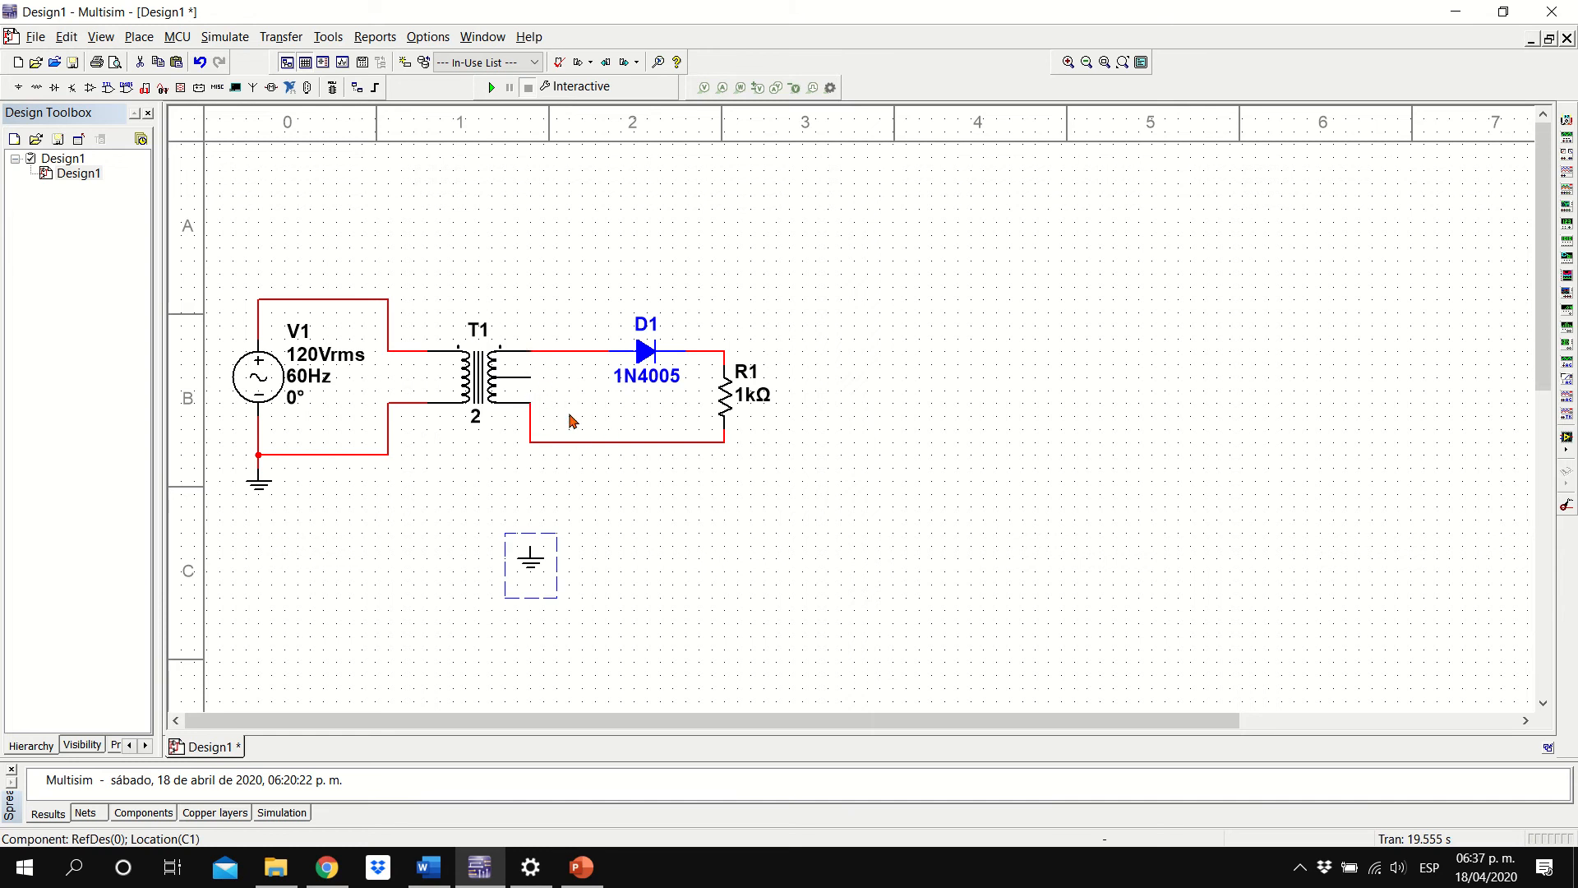
click(530, 559)
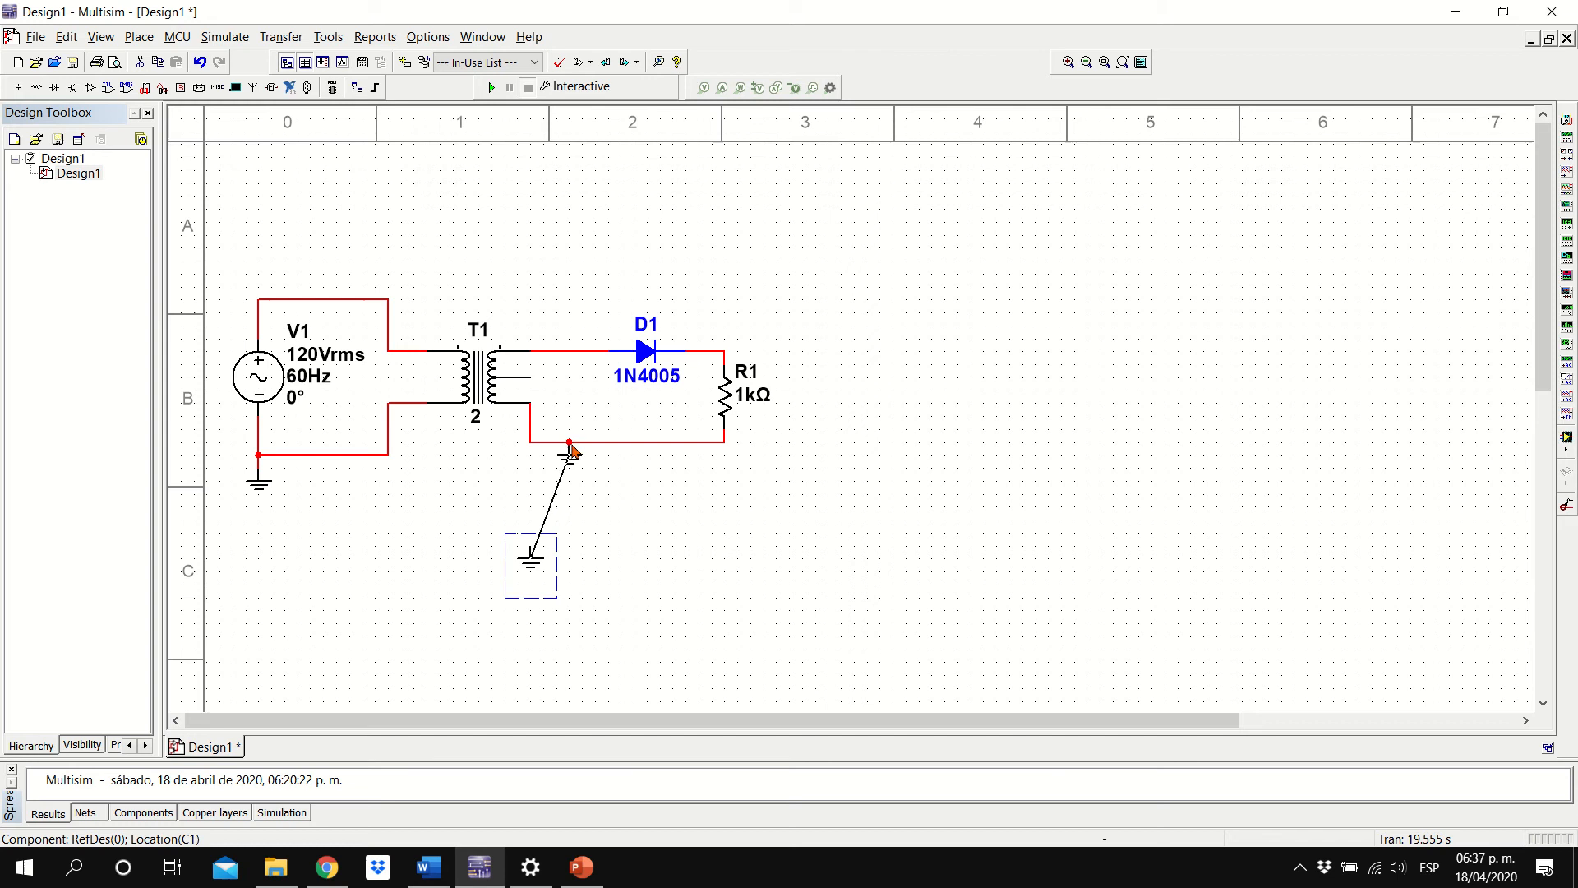
click(558, 396)
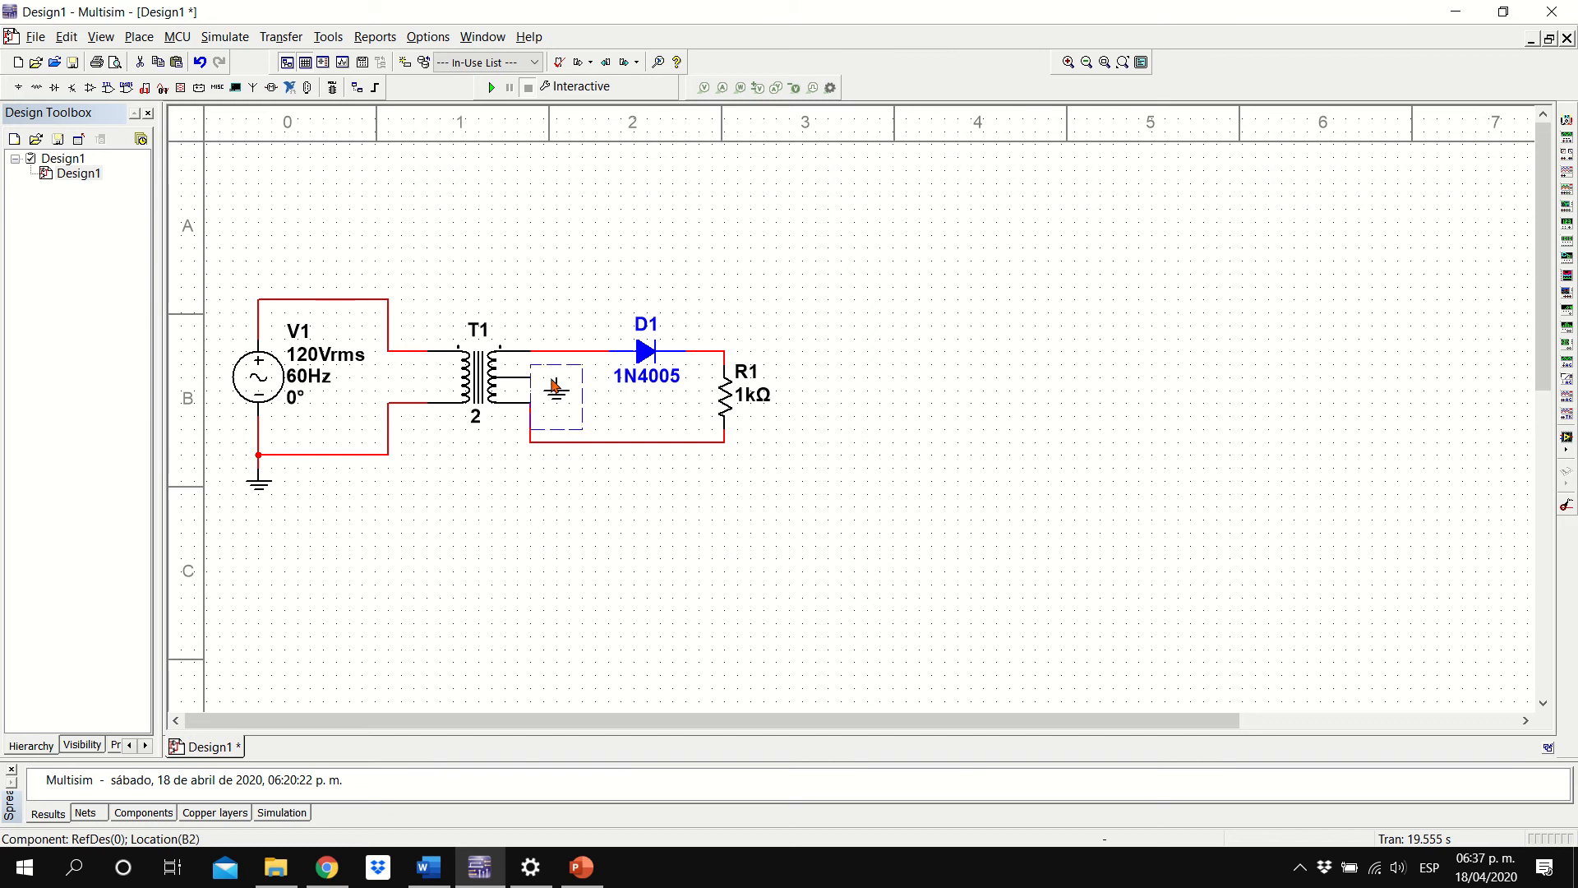
click(606, 398)
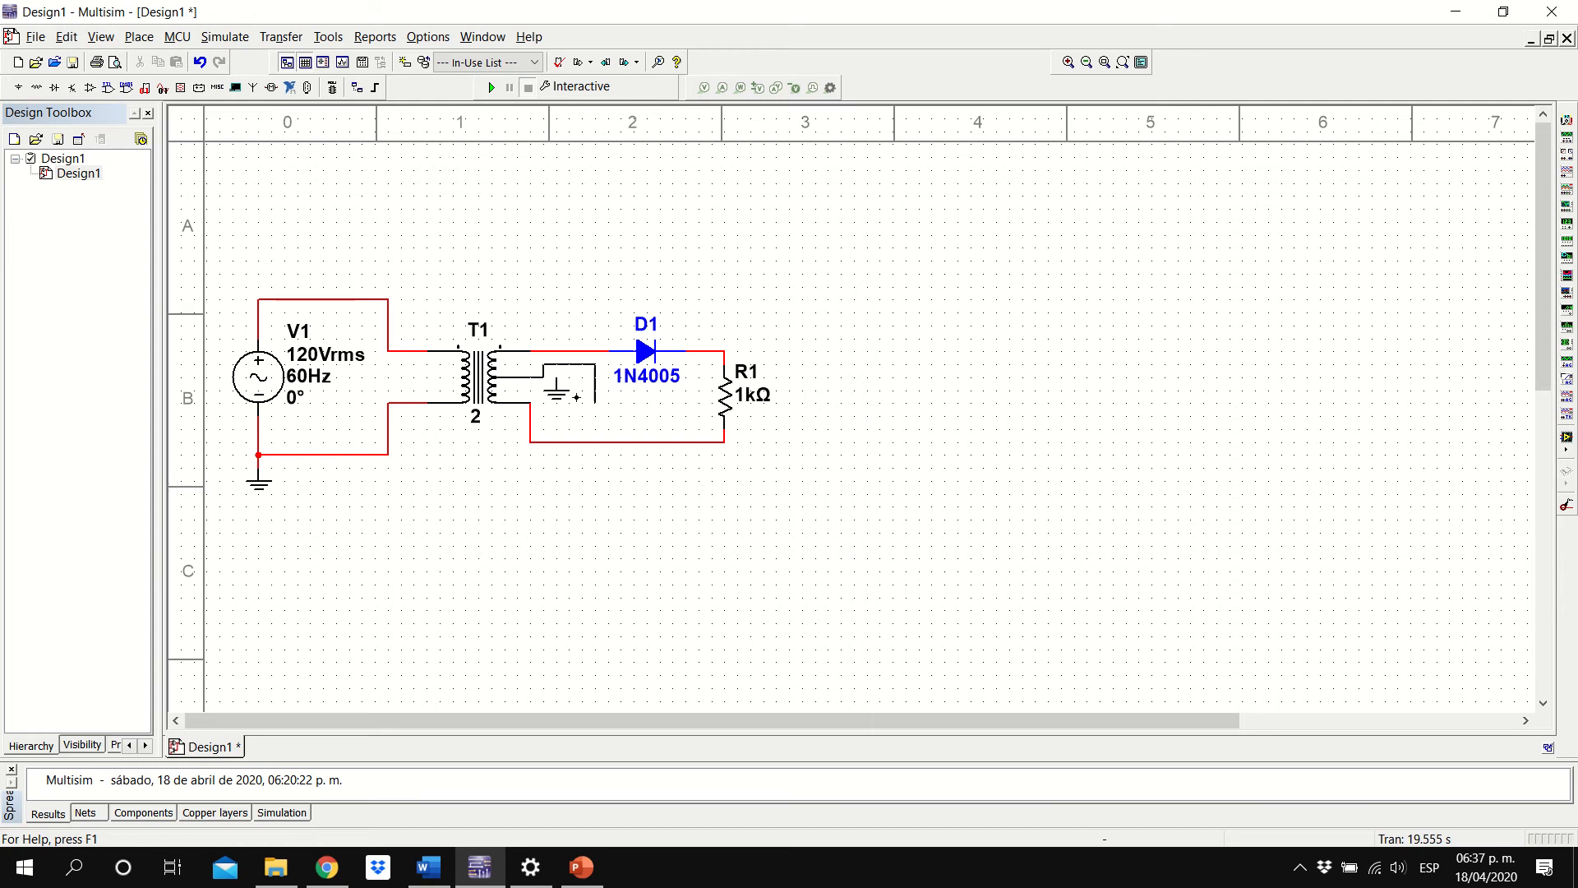
click(557, 376)
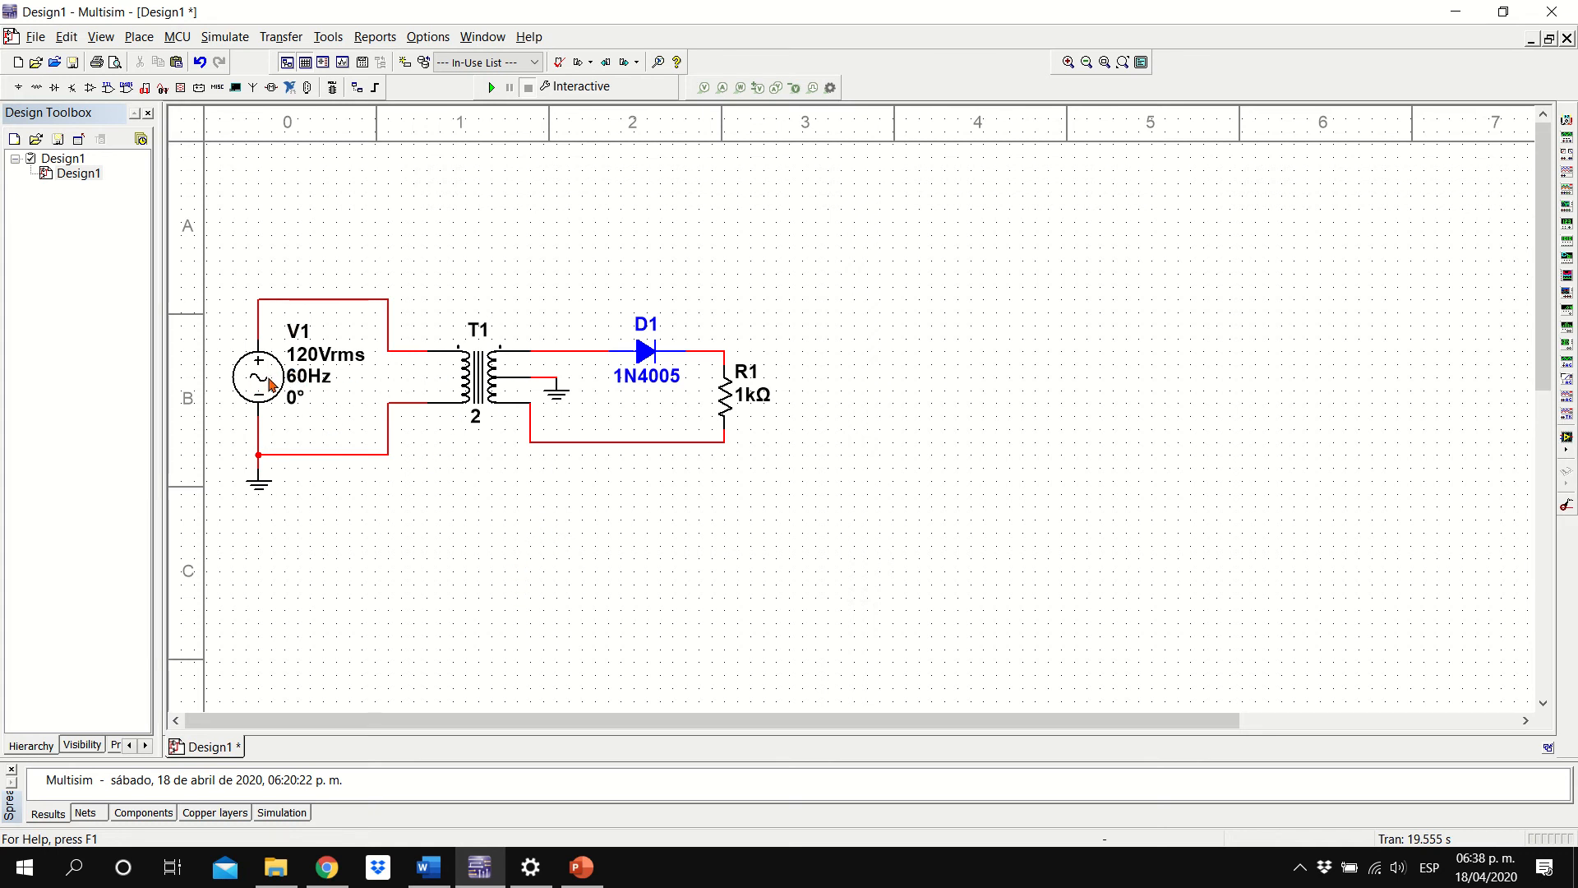
Change the AC source's reference designator to "Borneras"
double_click(321, 376)
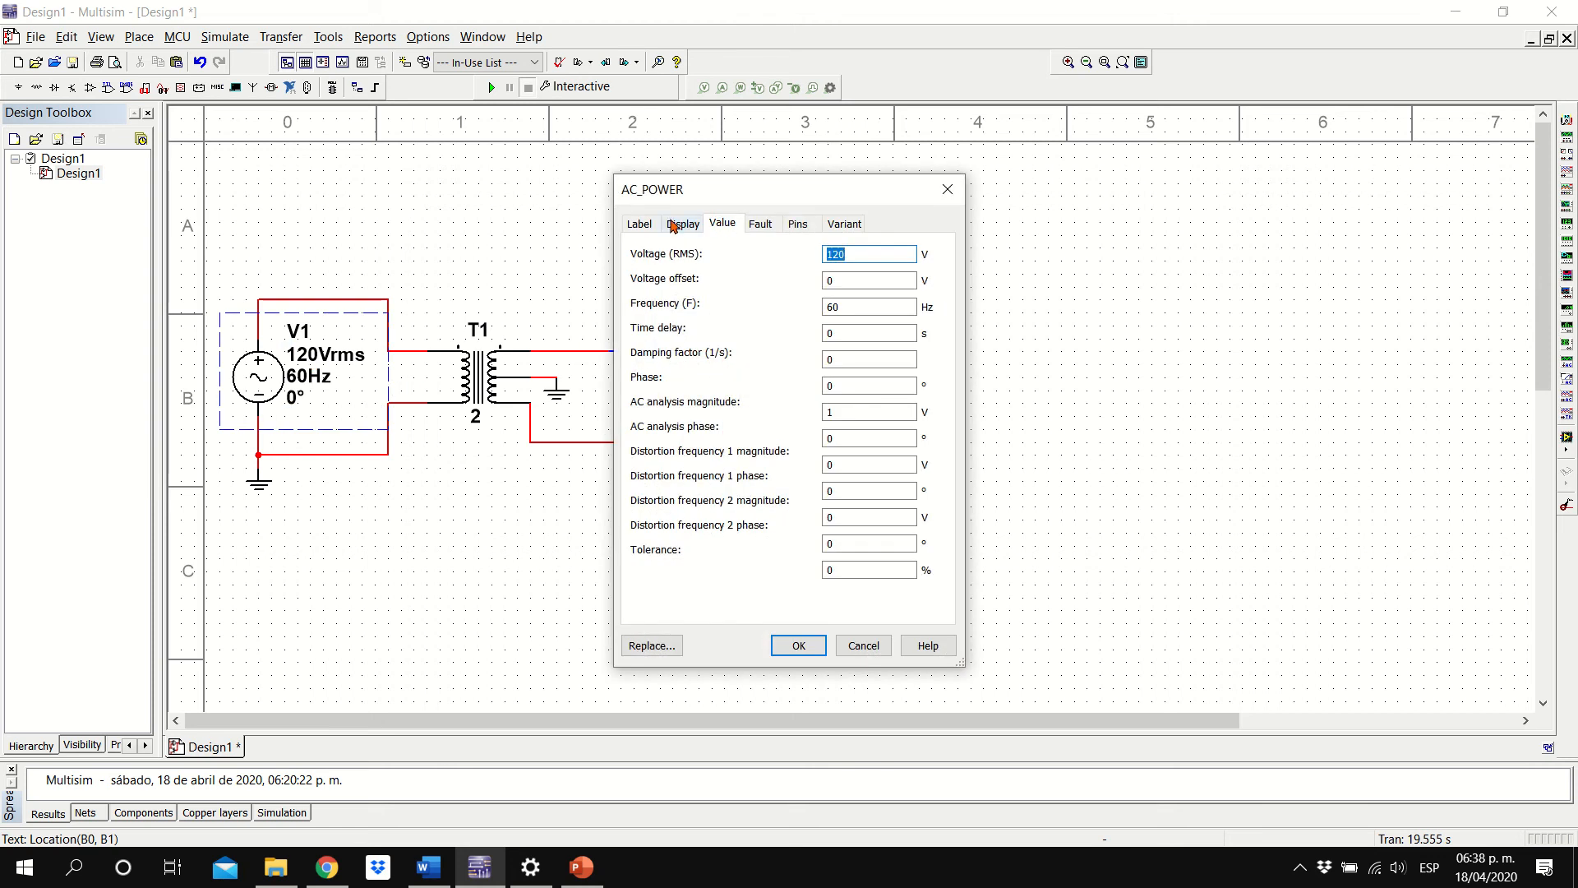
click(640, 223)
double_click(722, 280)
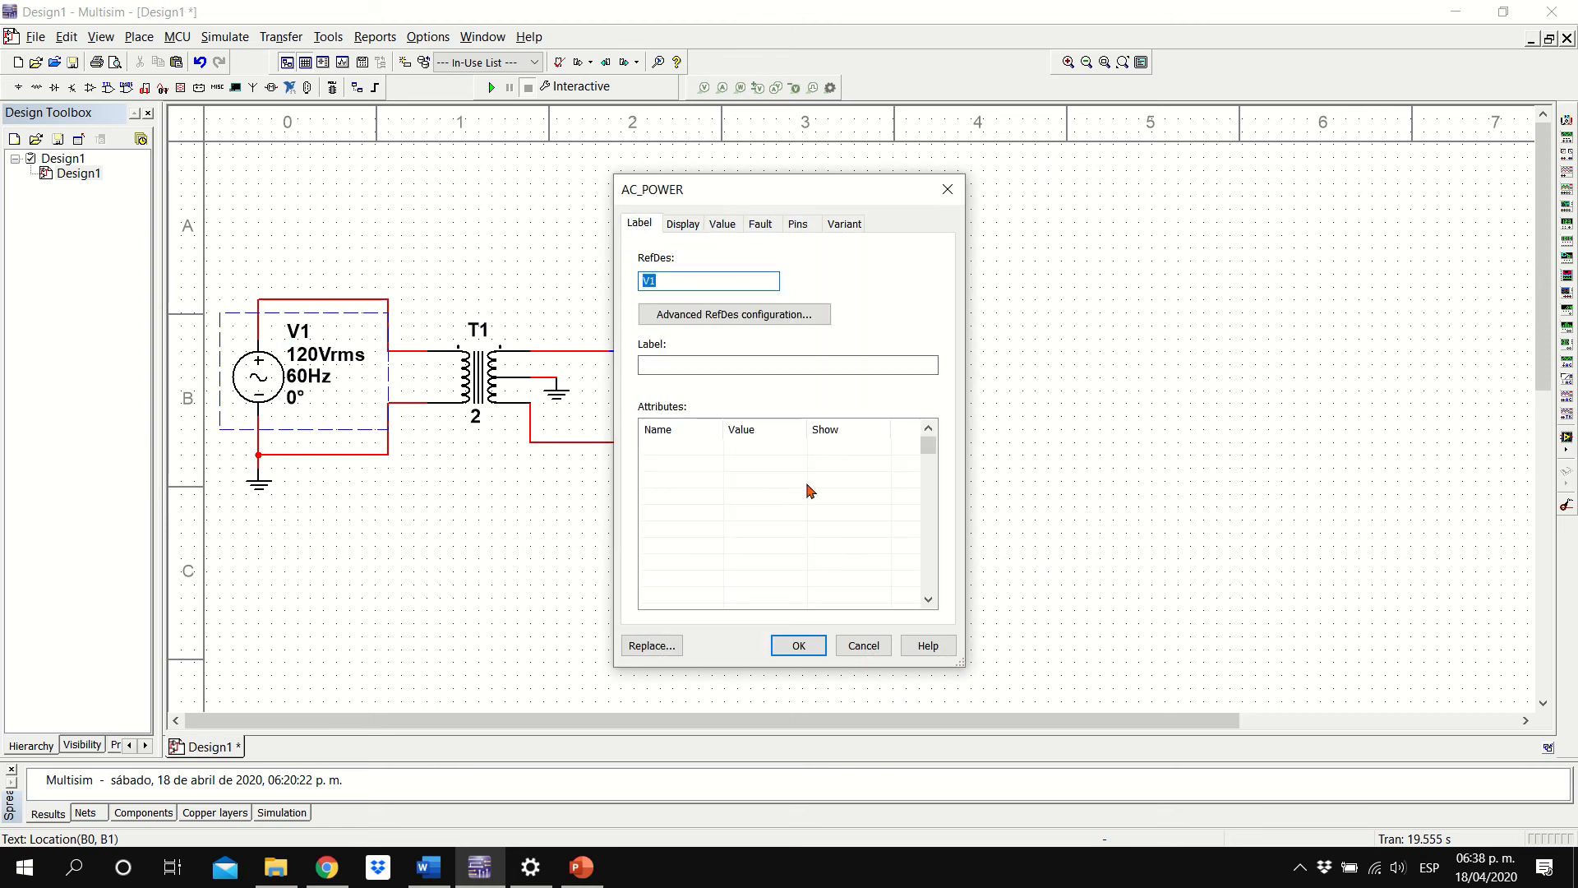
text(Borneras)
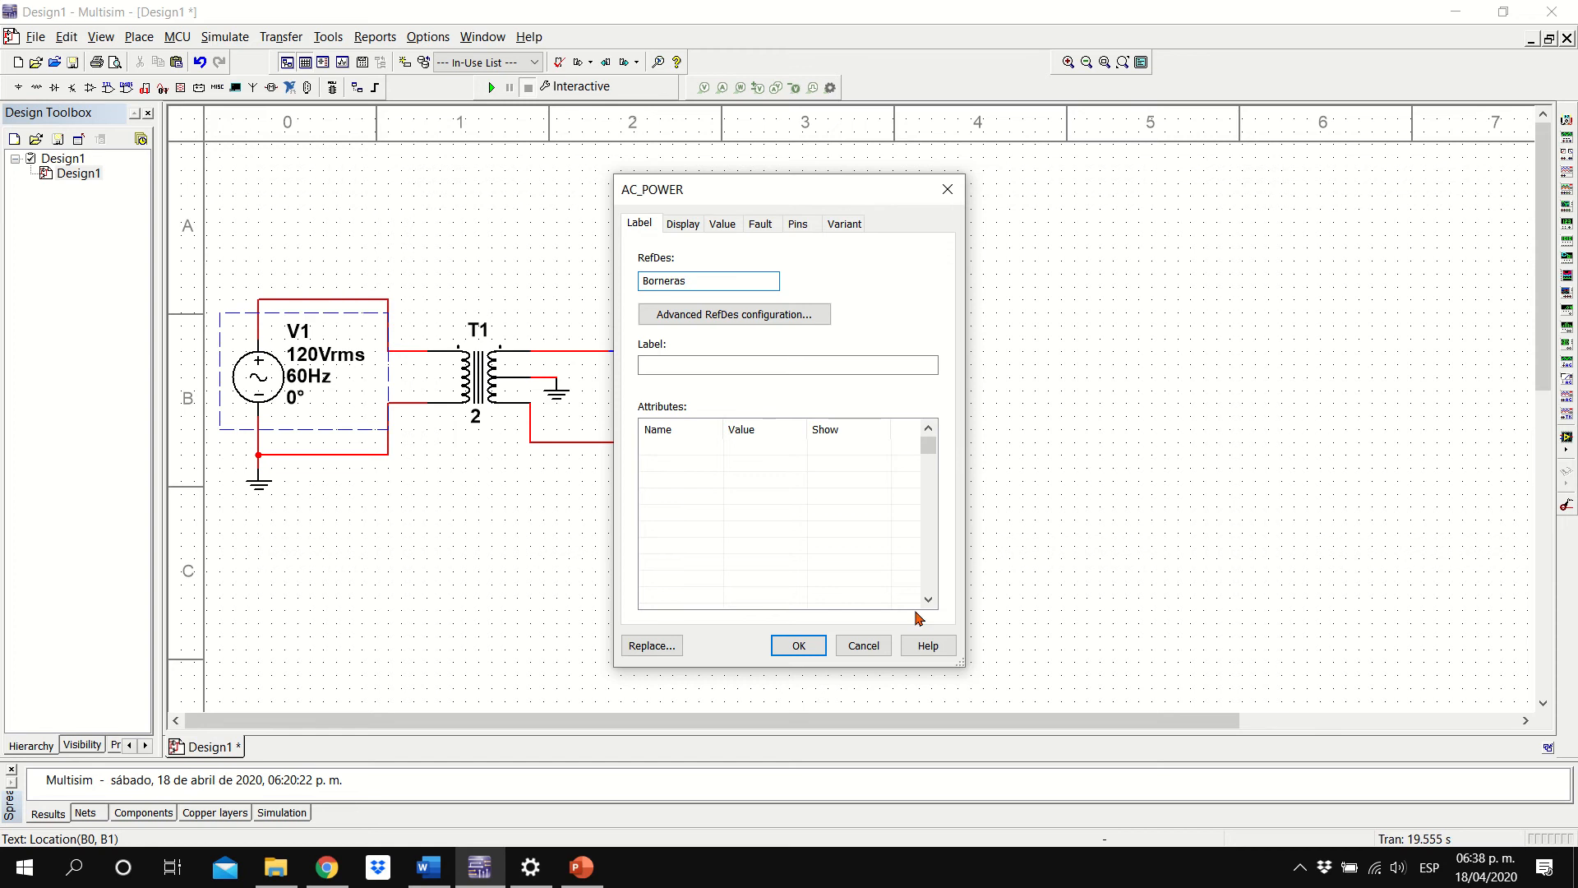
click(798, 645)
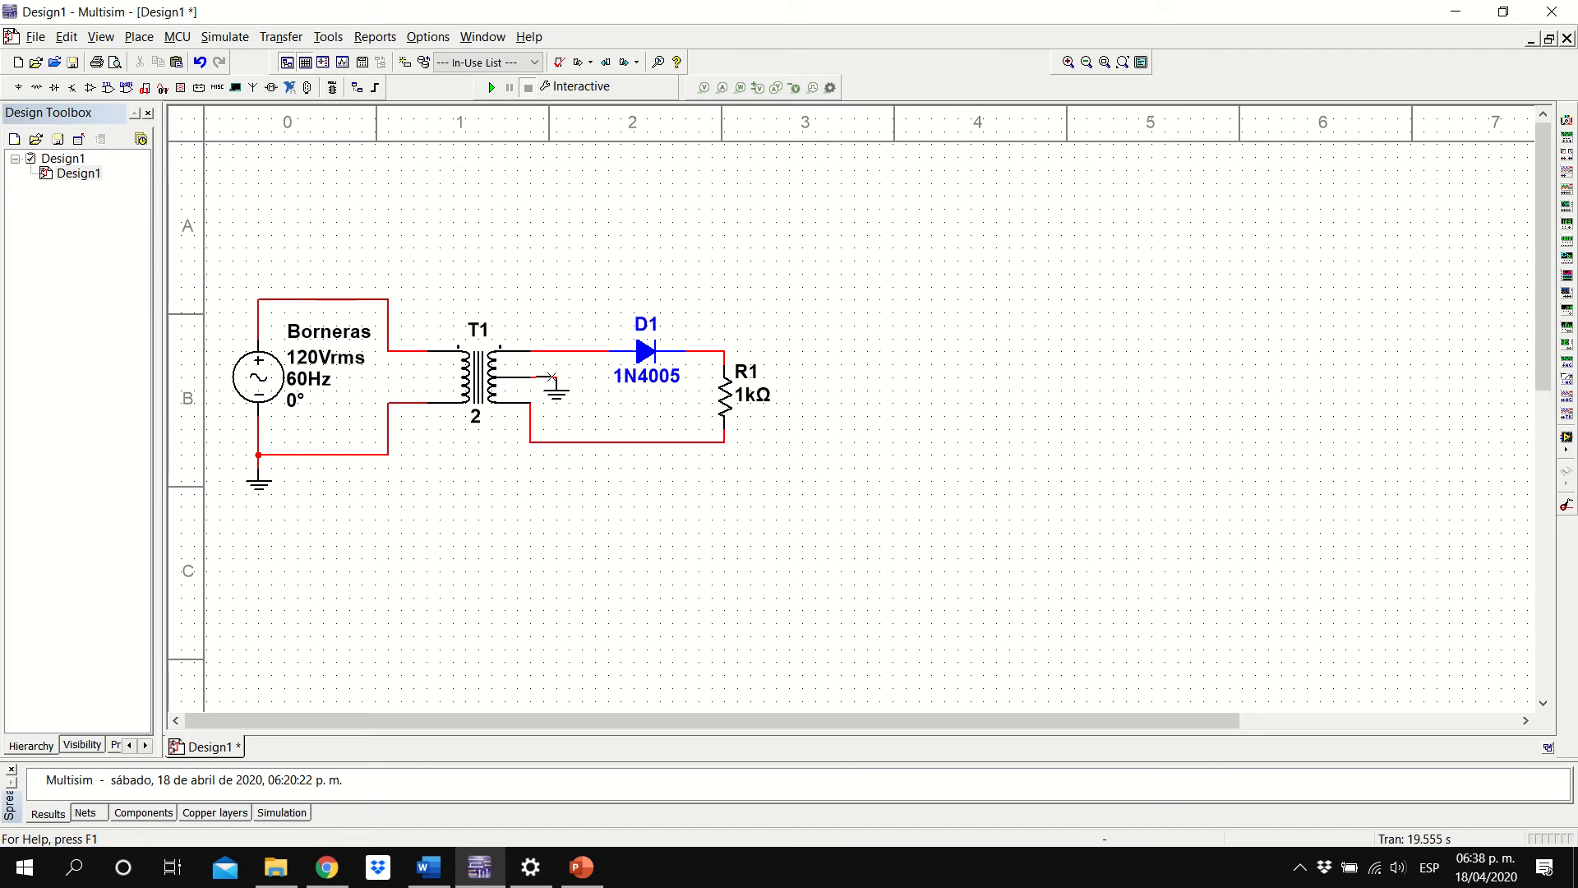
Change the transformer's reference designator to "Trafo1", without a space
double_click(478, 386)
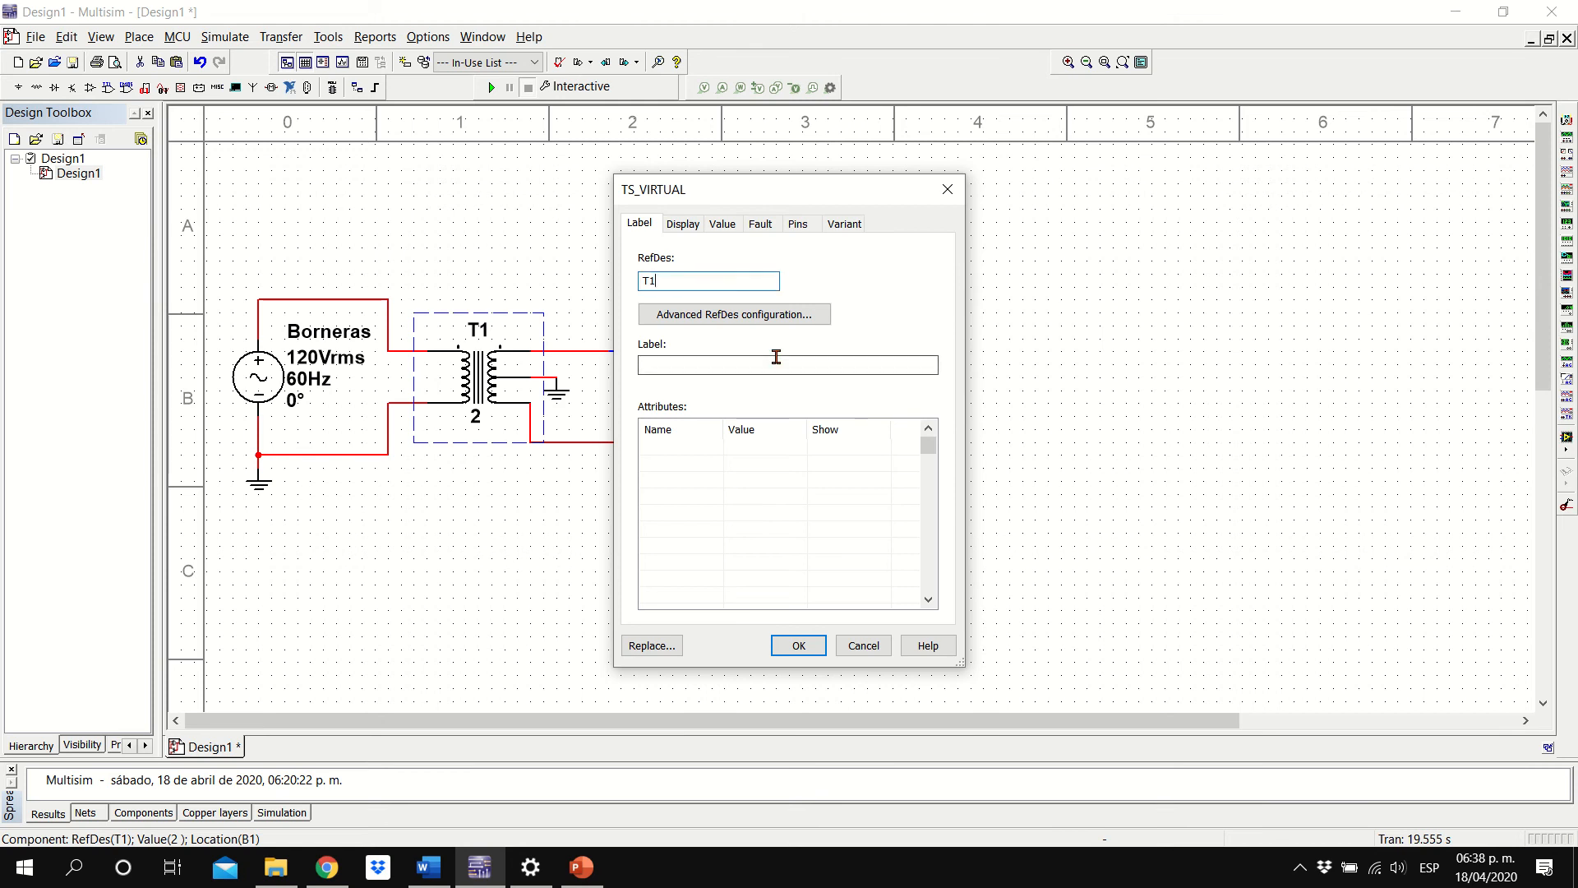
text(Tra)
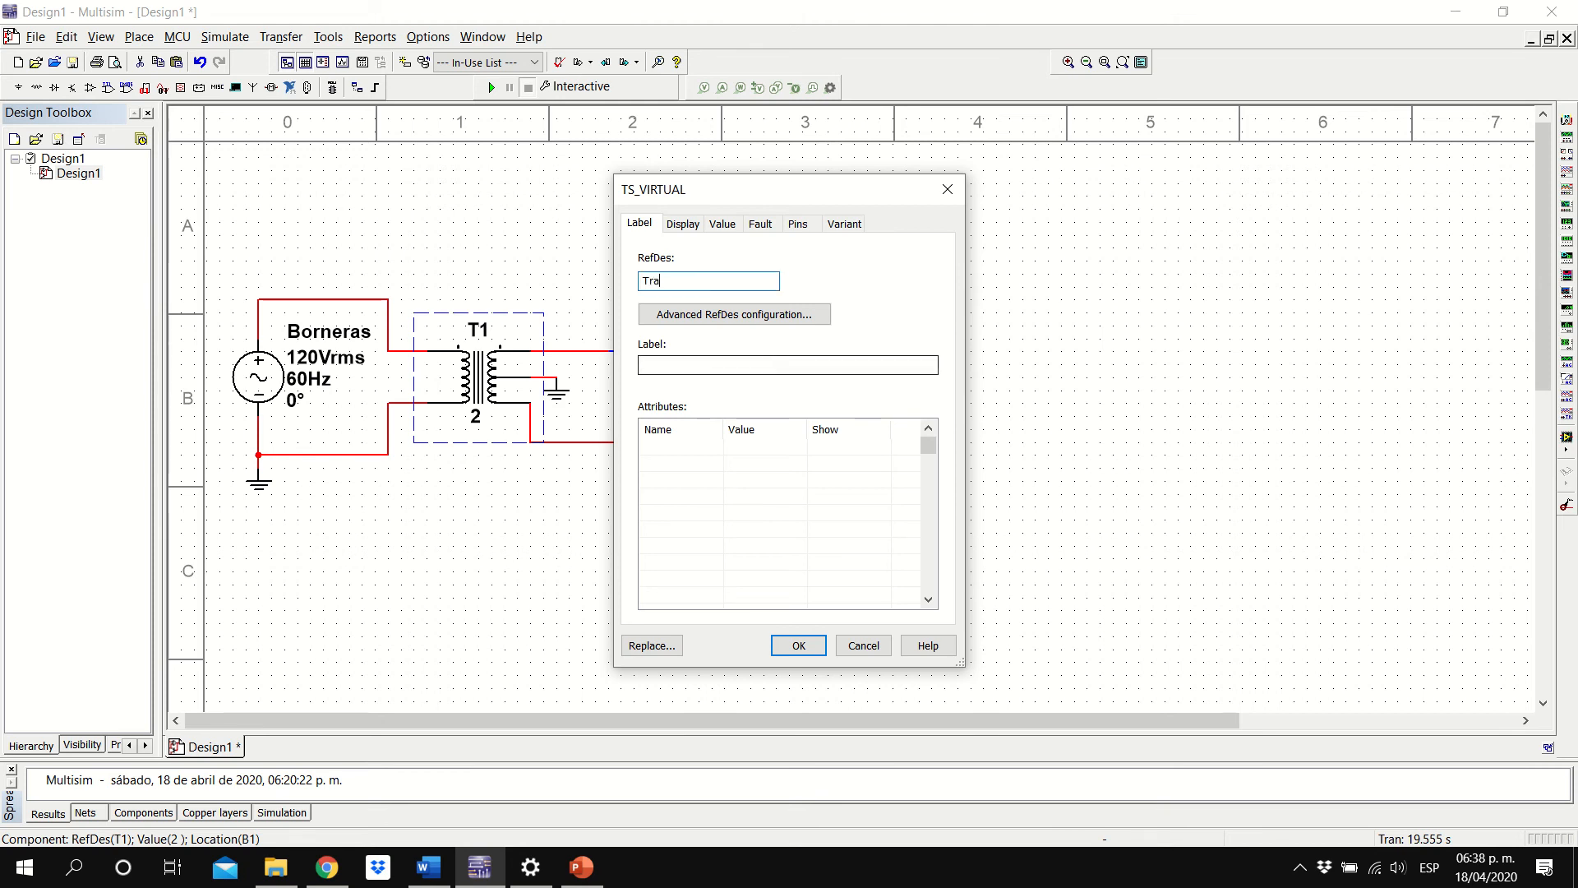
text(fo 1)
click(720, 229)
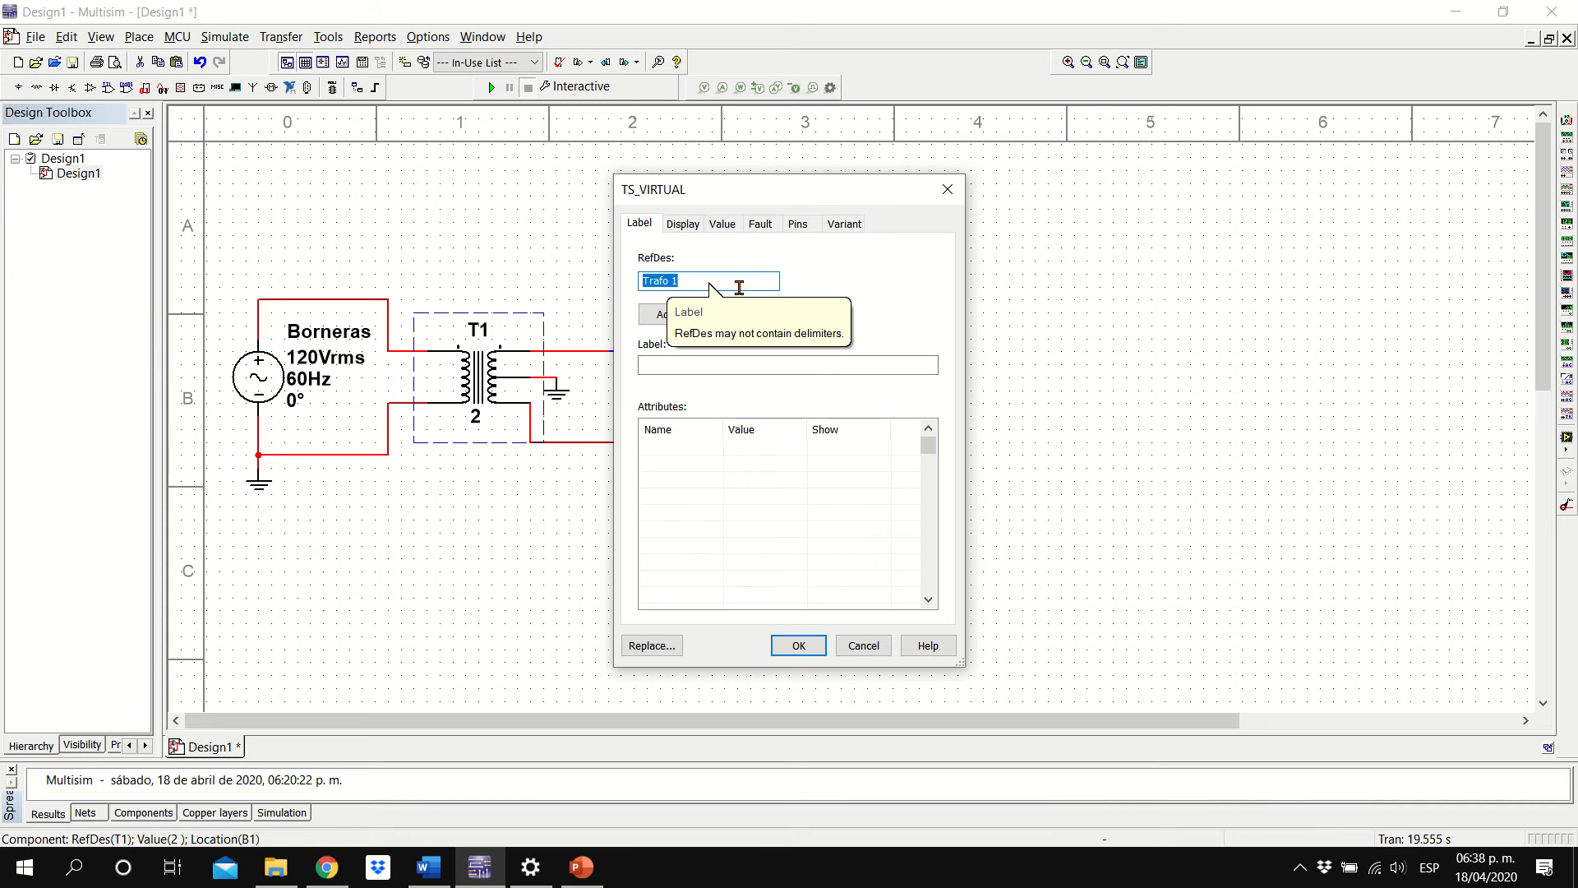
click(735, 282)
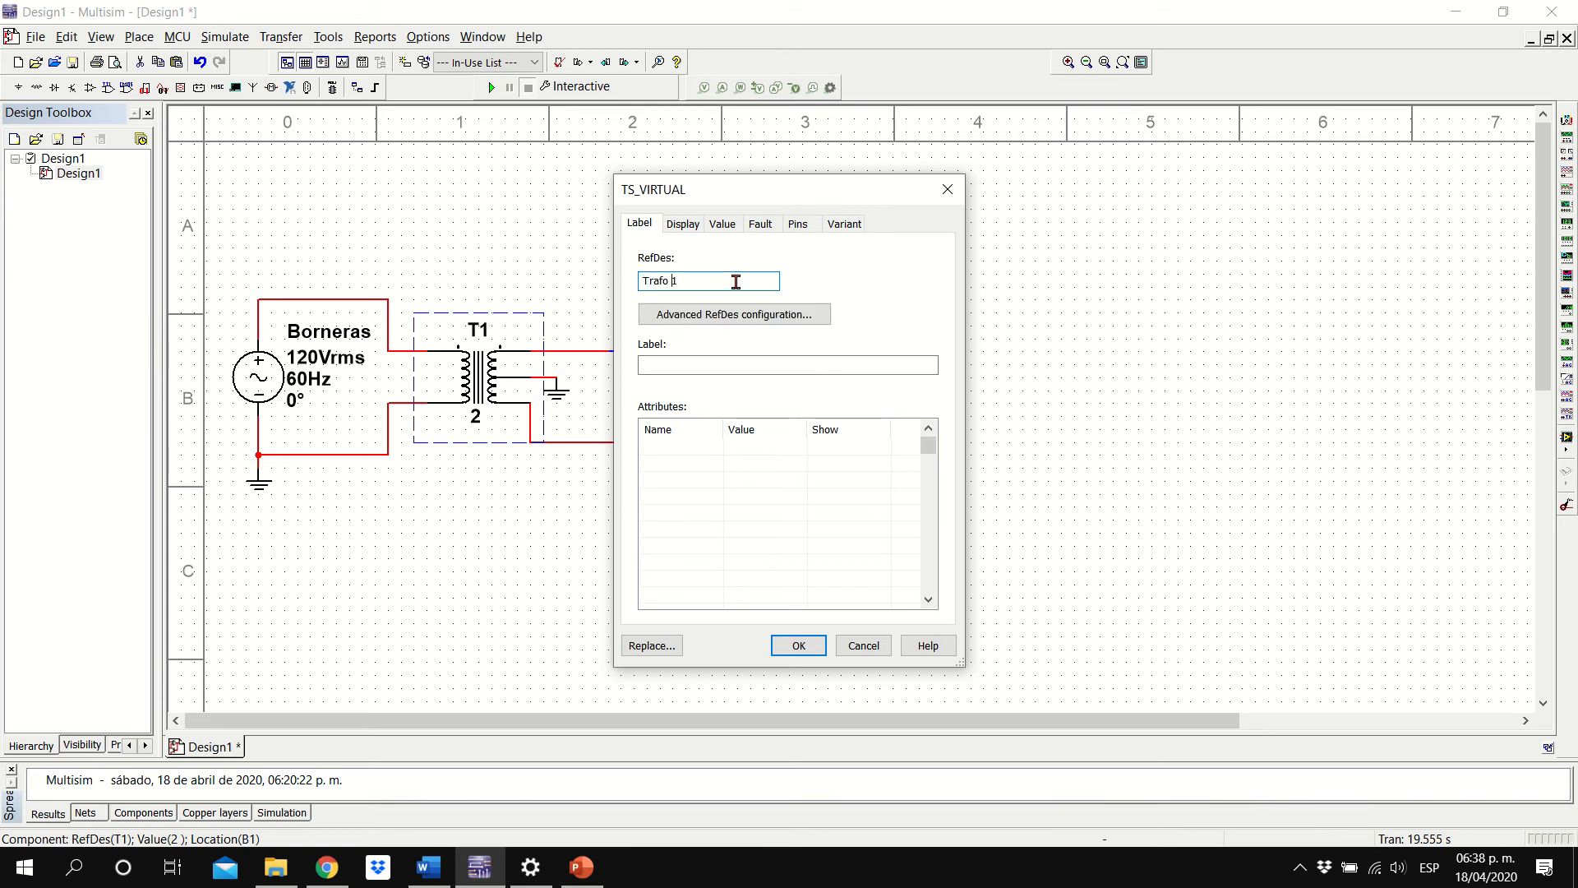
click(723, 225)
click(654, 224)
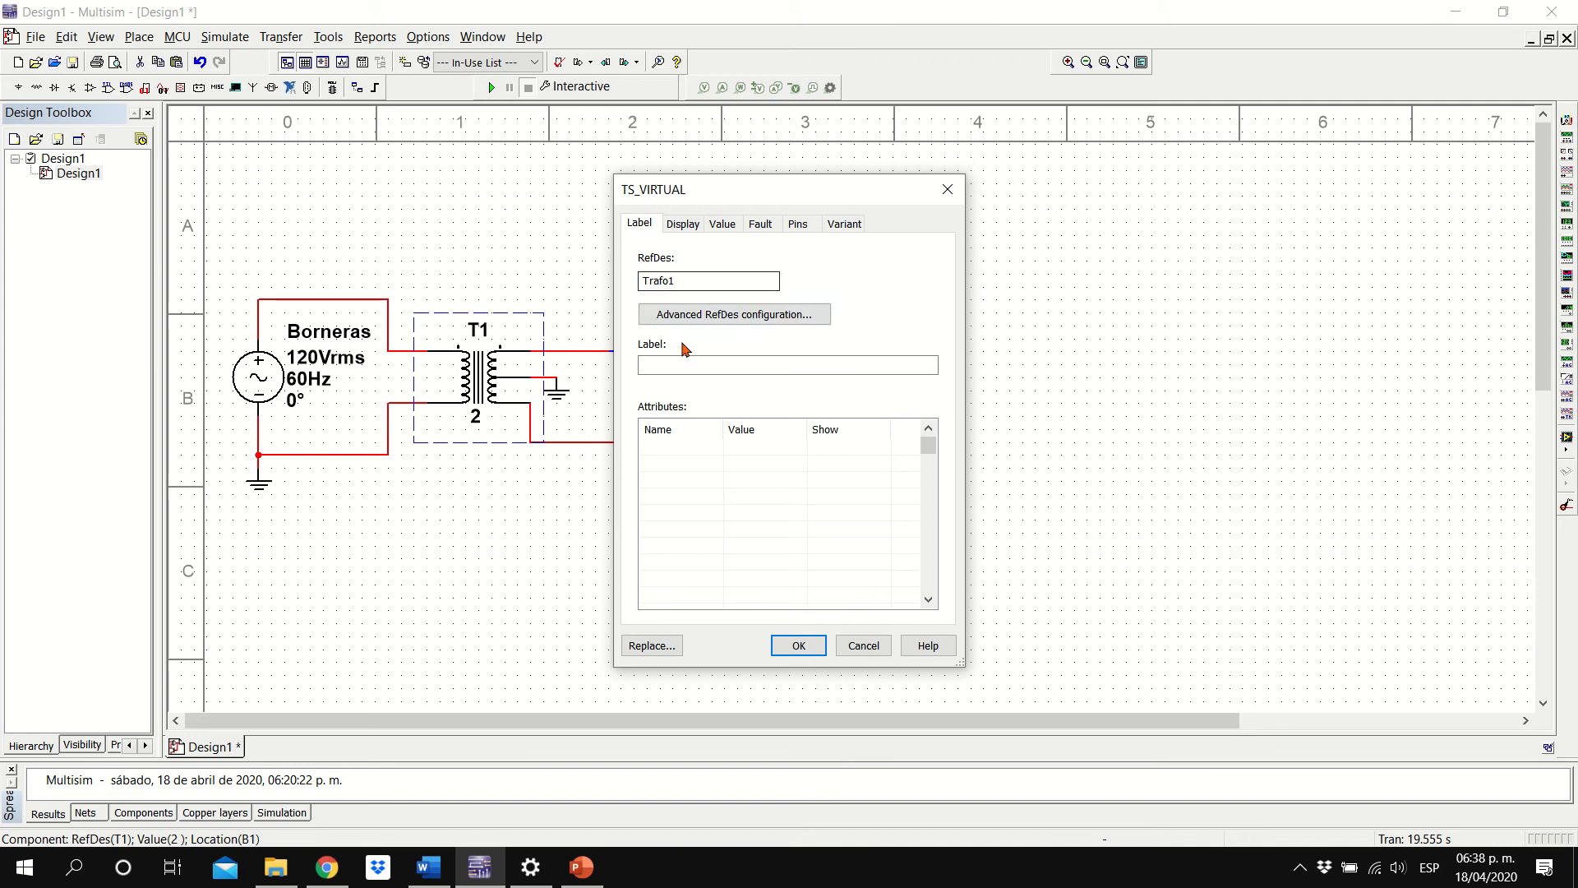
Set the transformer's primary-to-secondary turns ratio to 10 and apply its properties
click(722, 224)
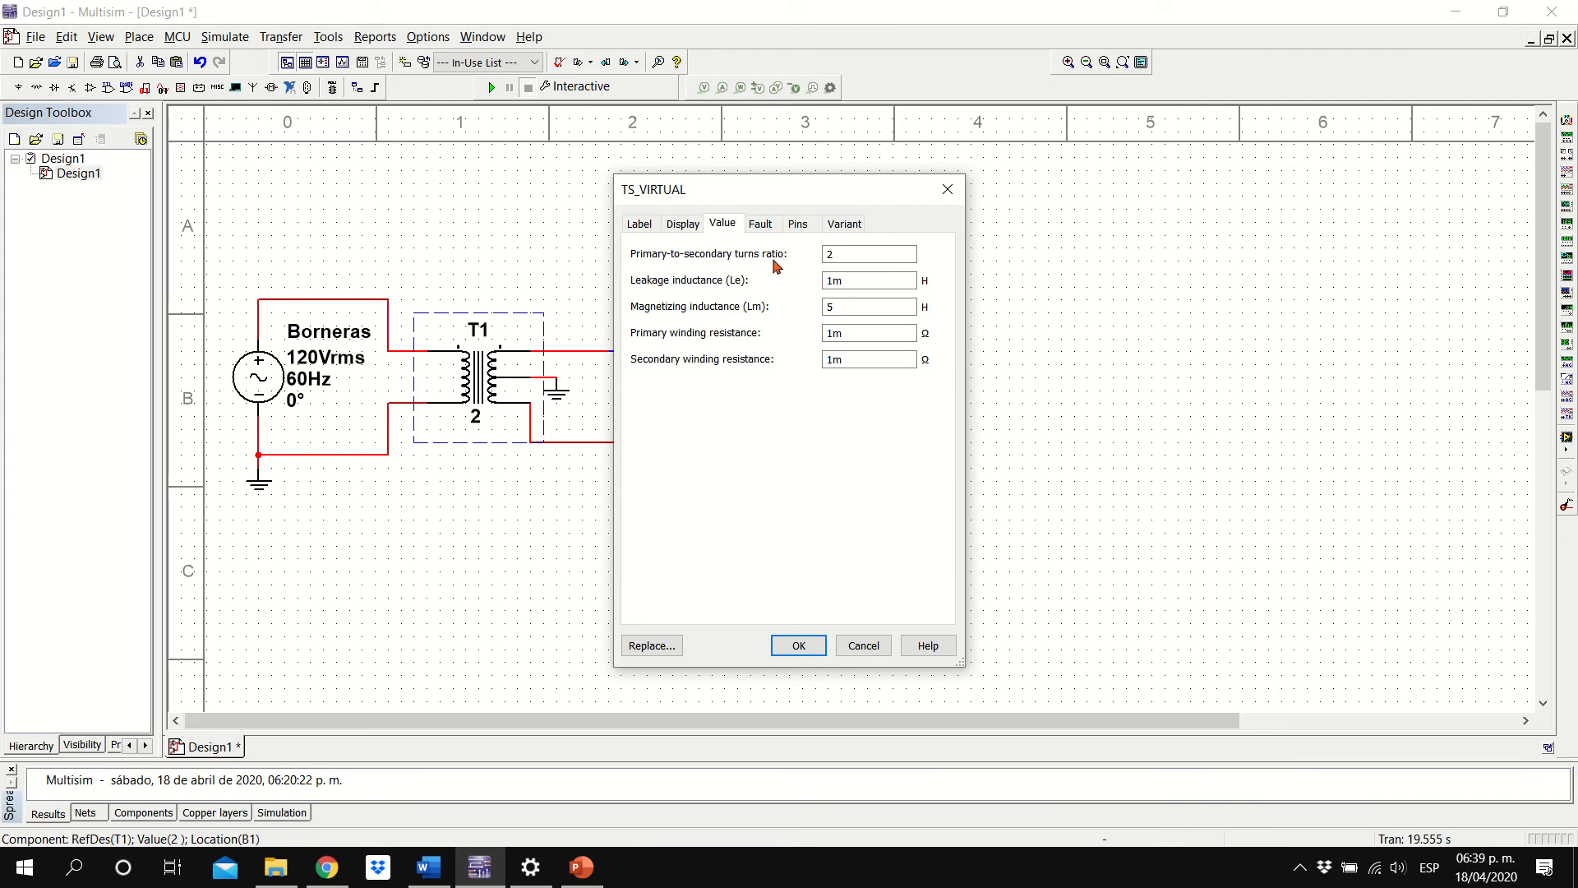
click(850, 258)
text(10)
click(799, 646)
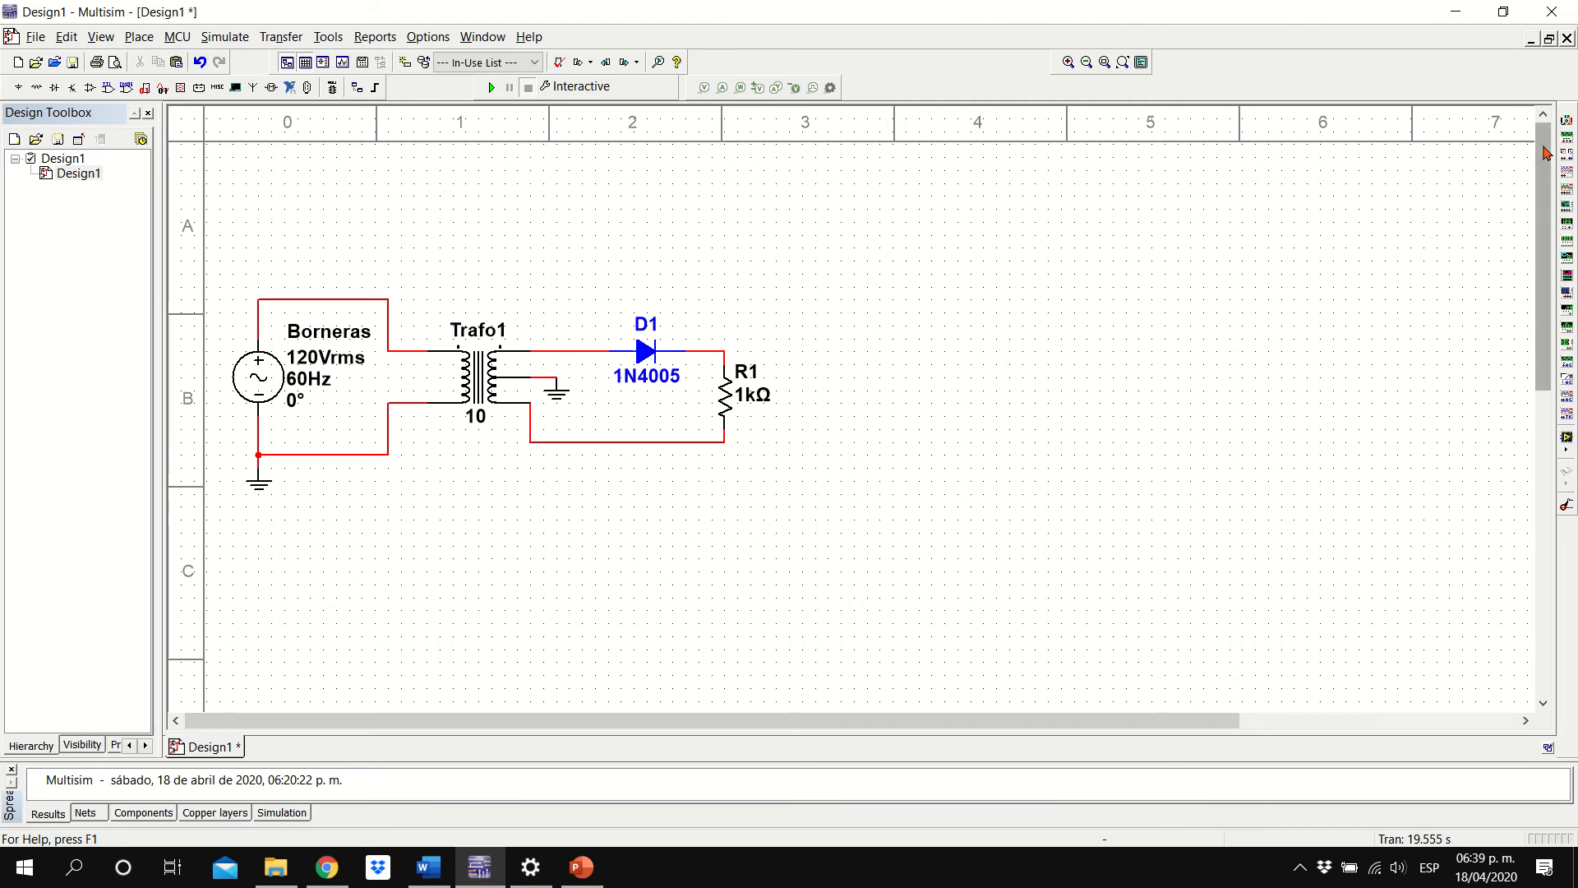
Place two multimeters above the circuit, one over the primary side and one over the secondary side
click(1567, 120)
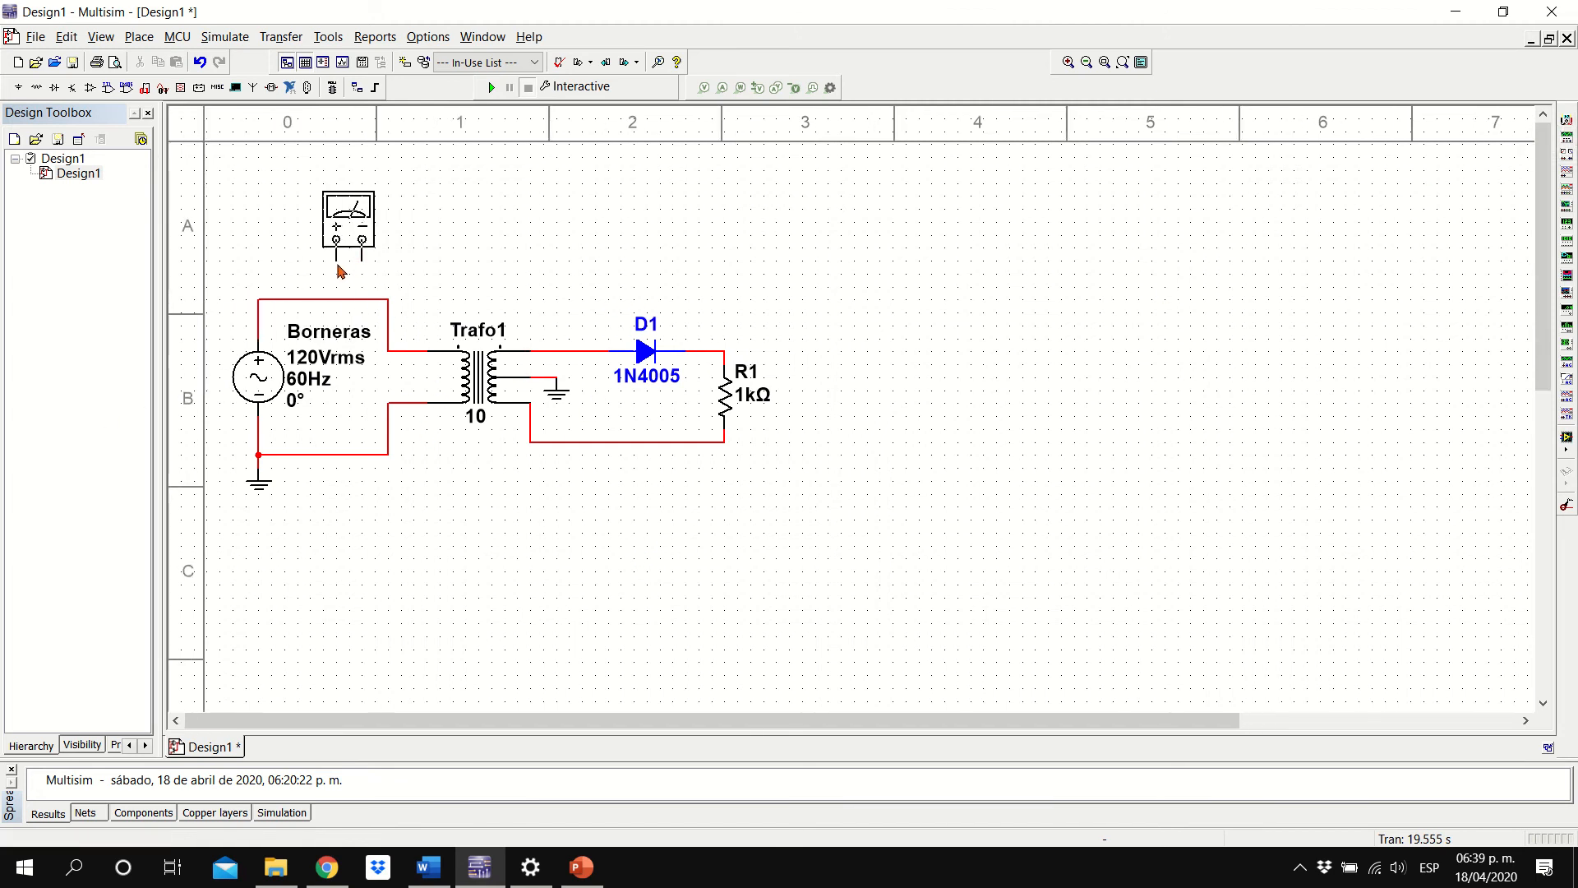
click(349, 220)
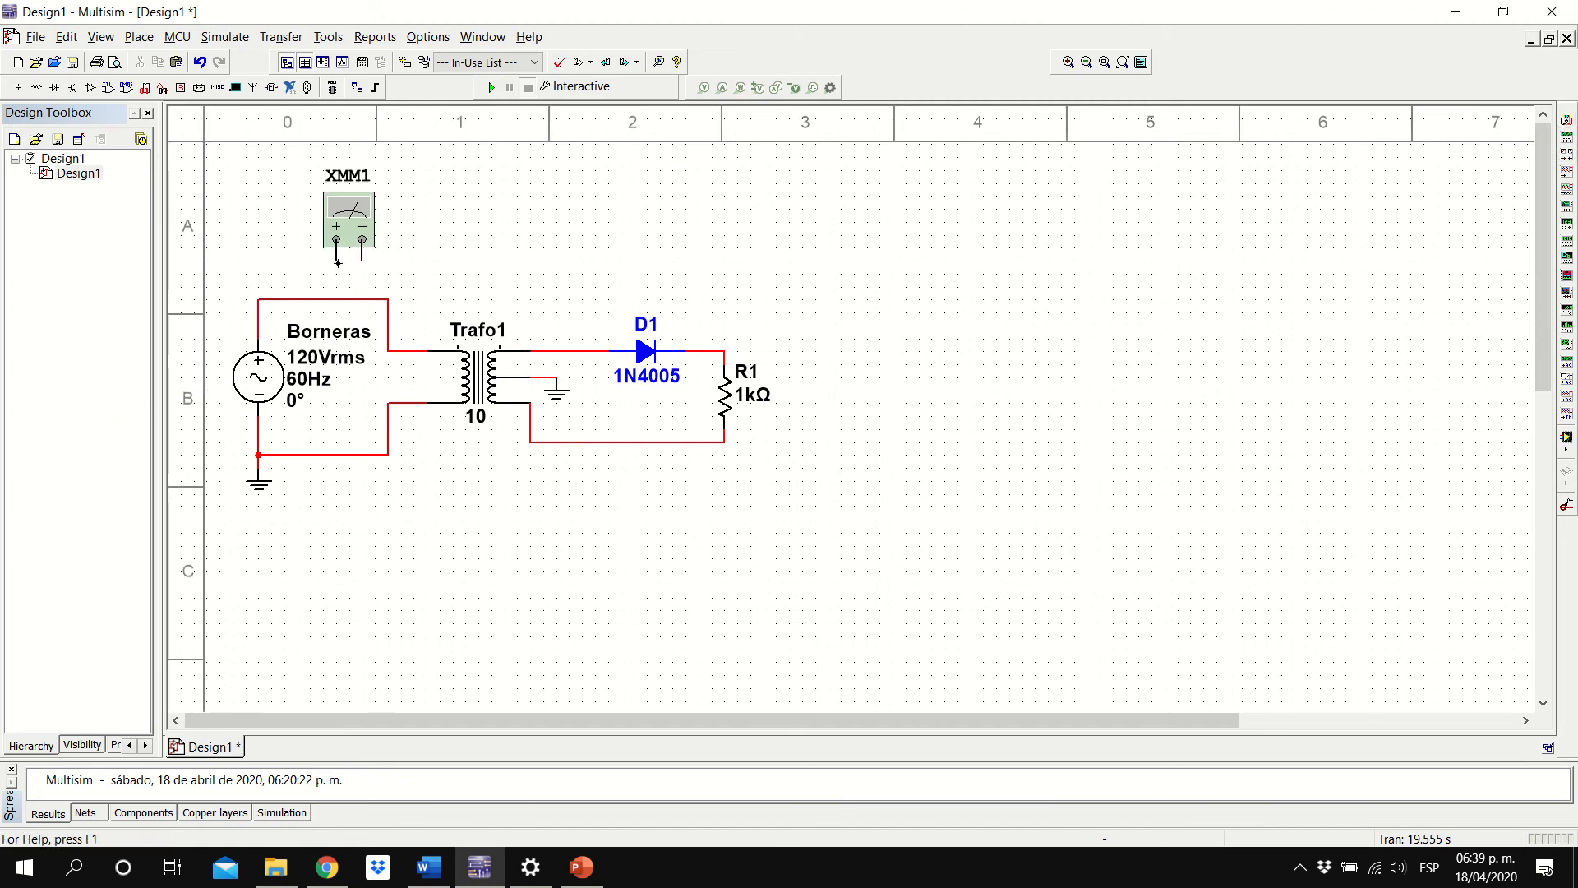
click(1567, 120)
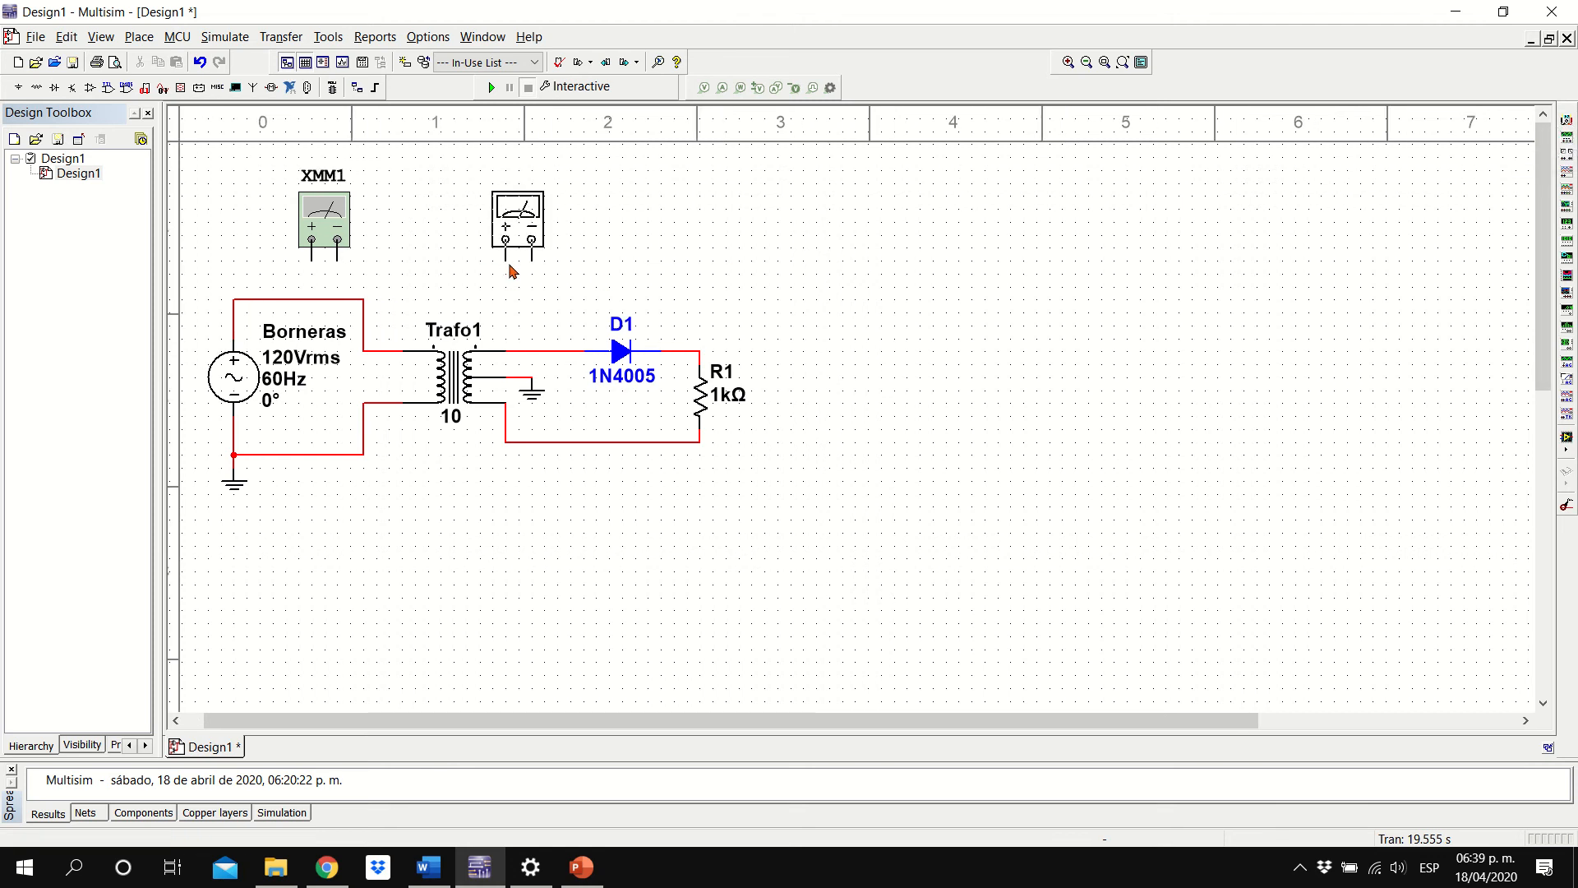
click(510, 267)
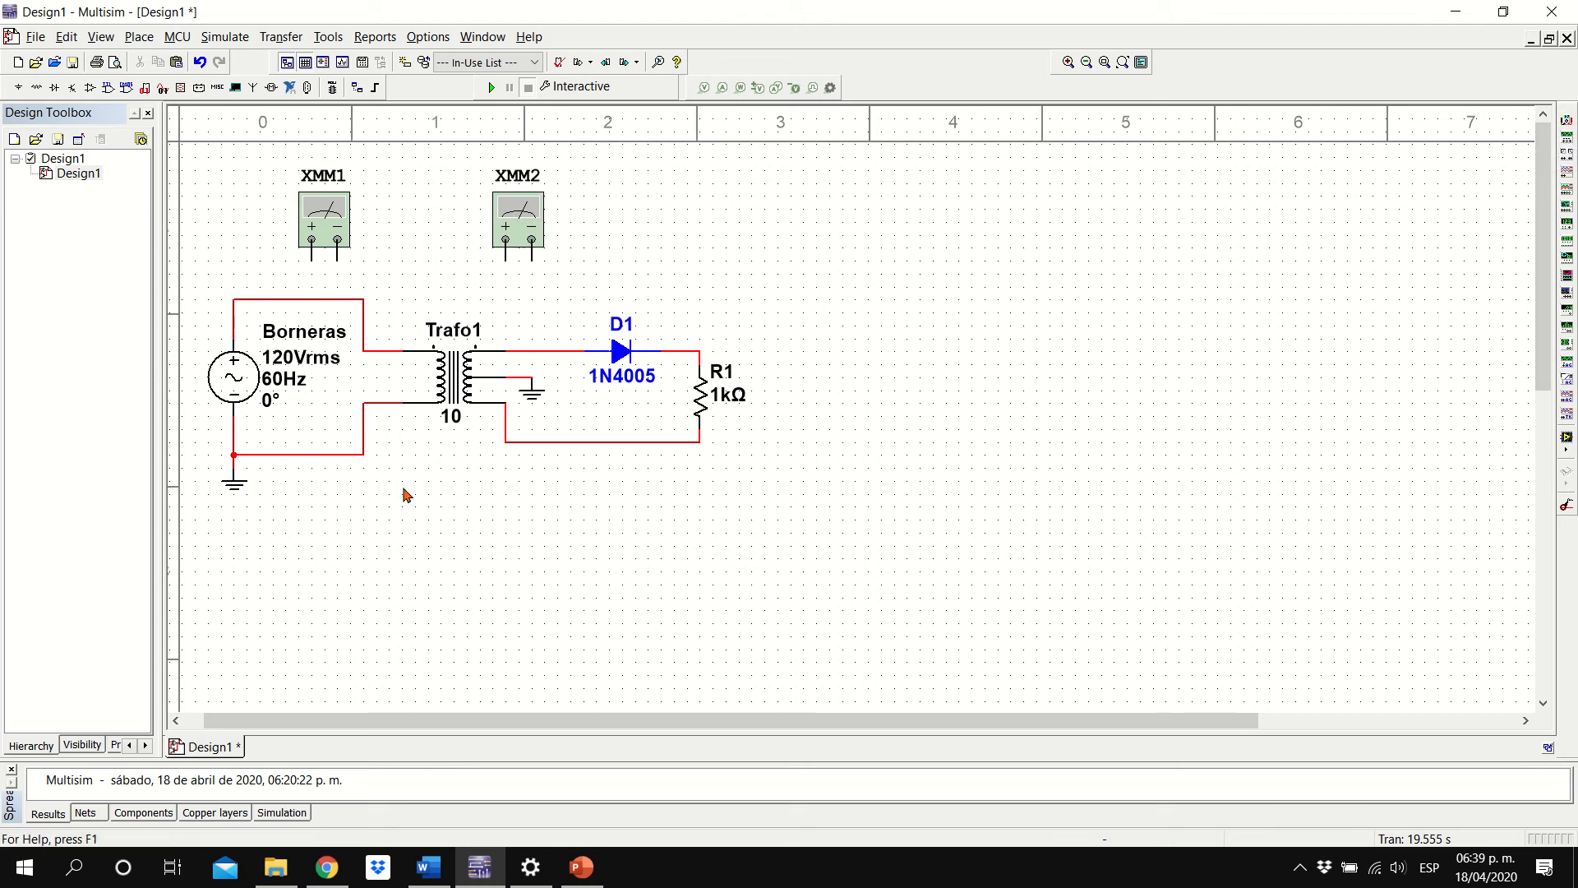
Wire the first multimeter in parallel with the AC source, positive to the upper primary wire and negative to the lower one
click(313, 258)
click(311, 299)
click(337, 240)
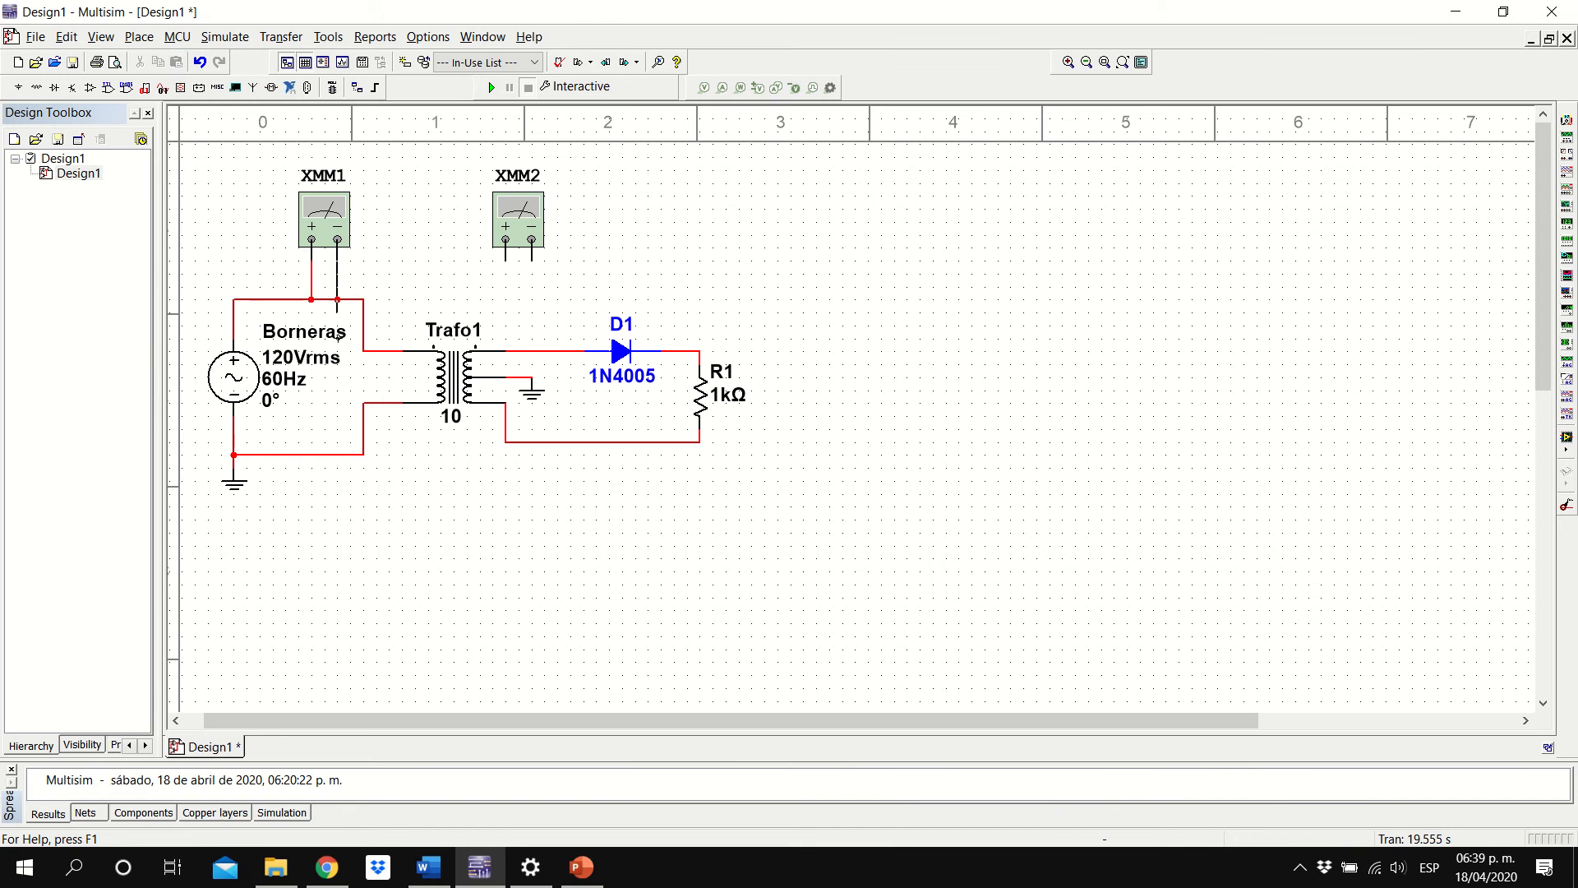
click(338, 454)
Shift the second multimeter slightly and wire it across the transformer's outer secondary wires, positive to the wire before the diode
drag(518, 219, 532, 222)
click(516, 274)
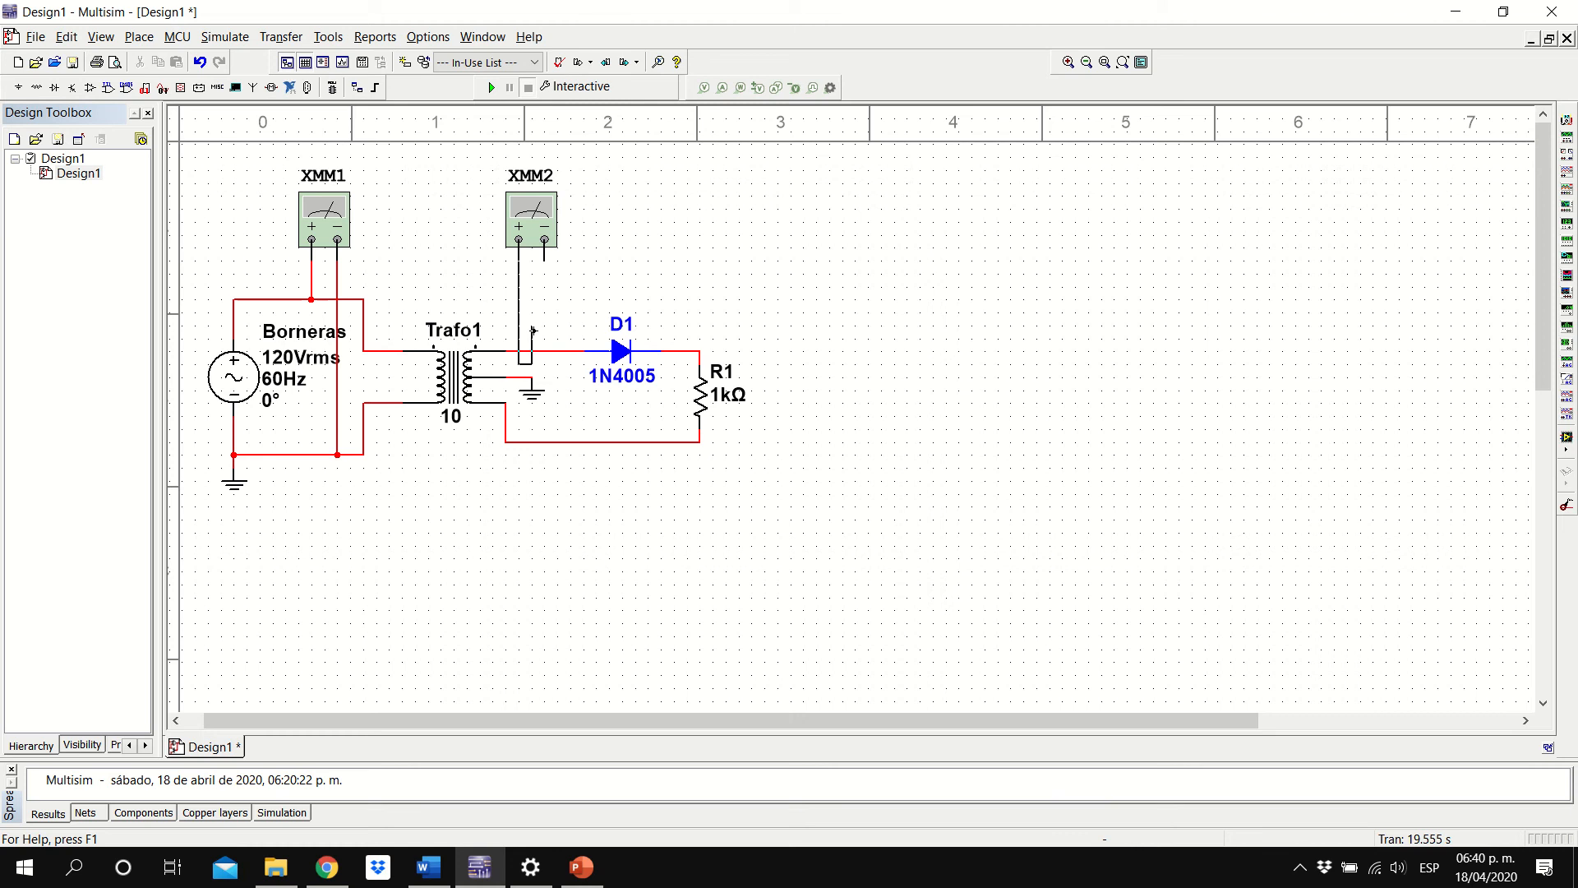
key(Escape)
click(518, 261)
click(518, 351)
click(534, 442)
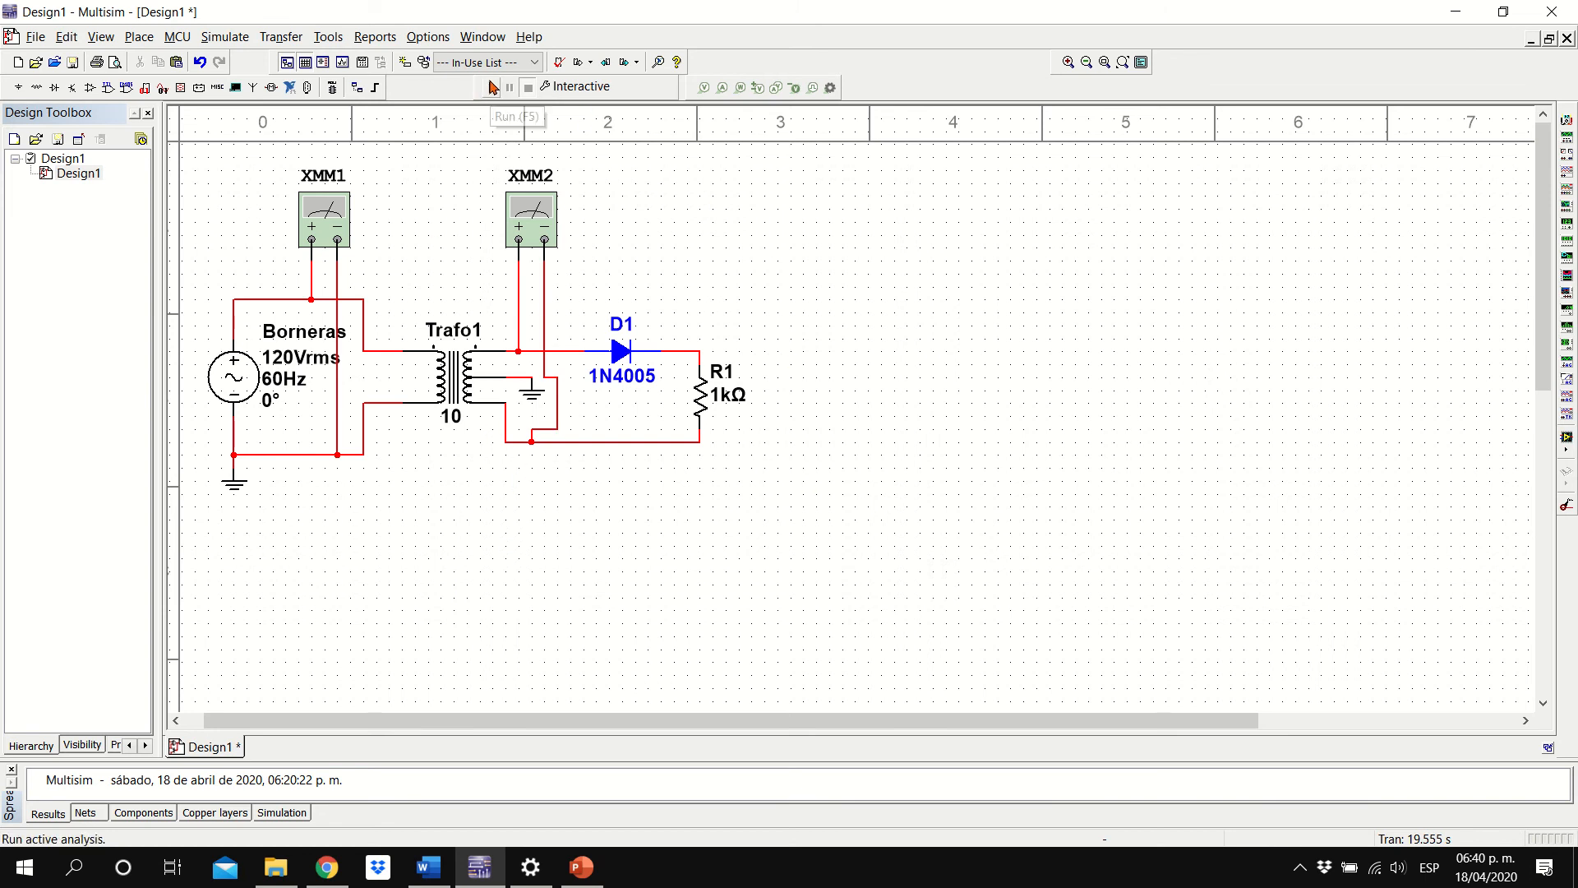
Run the simulation and measure the primary side's AC voltage with multimeter XMM1
click(493, 87)
double_click(325, 222)
click(761, 448)
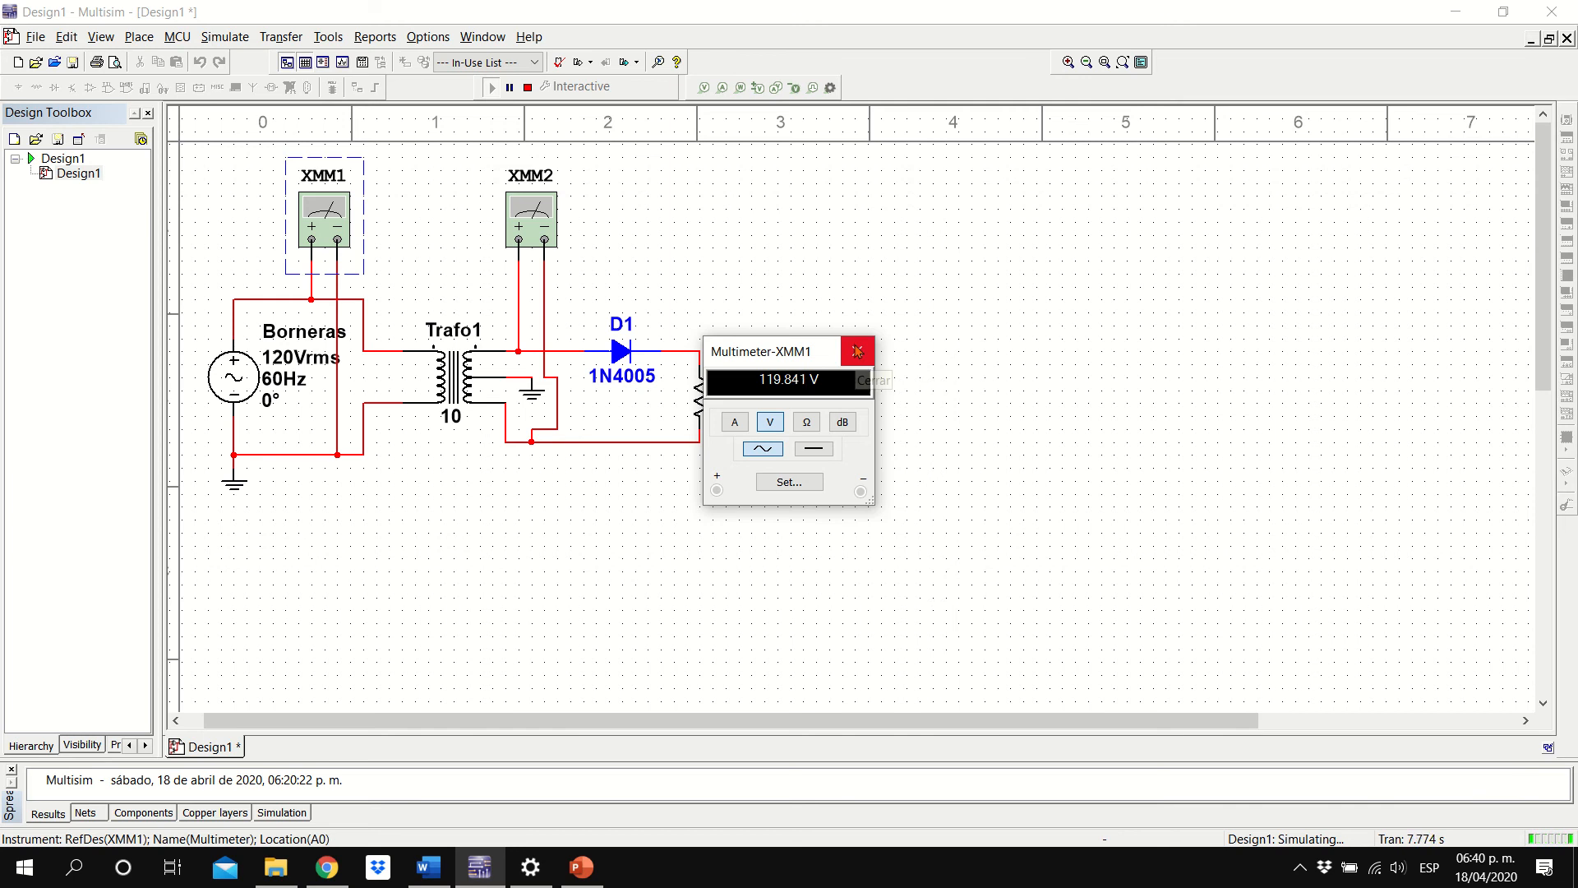
click(857, 351)
Measure the secondary side's AC voltage with multimeter XMM2 and stop the simulation
click(531, 211)
double_click(531, 211)
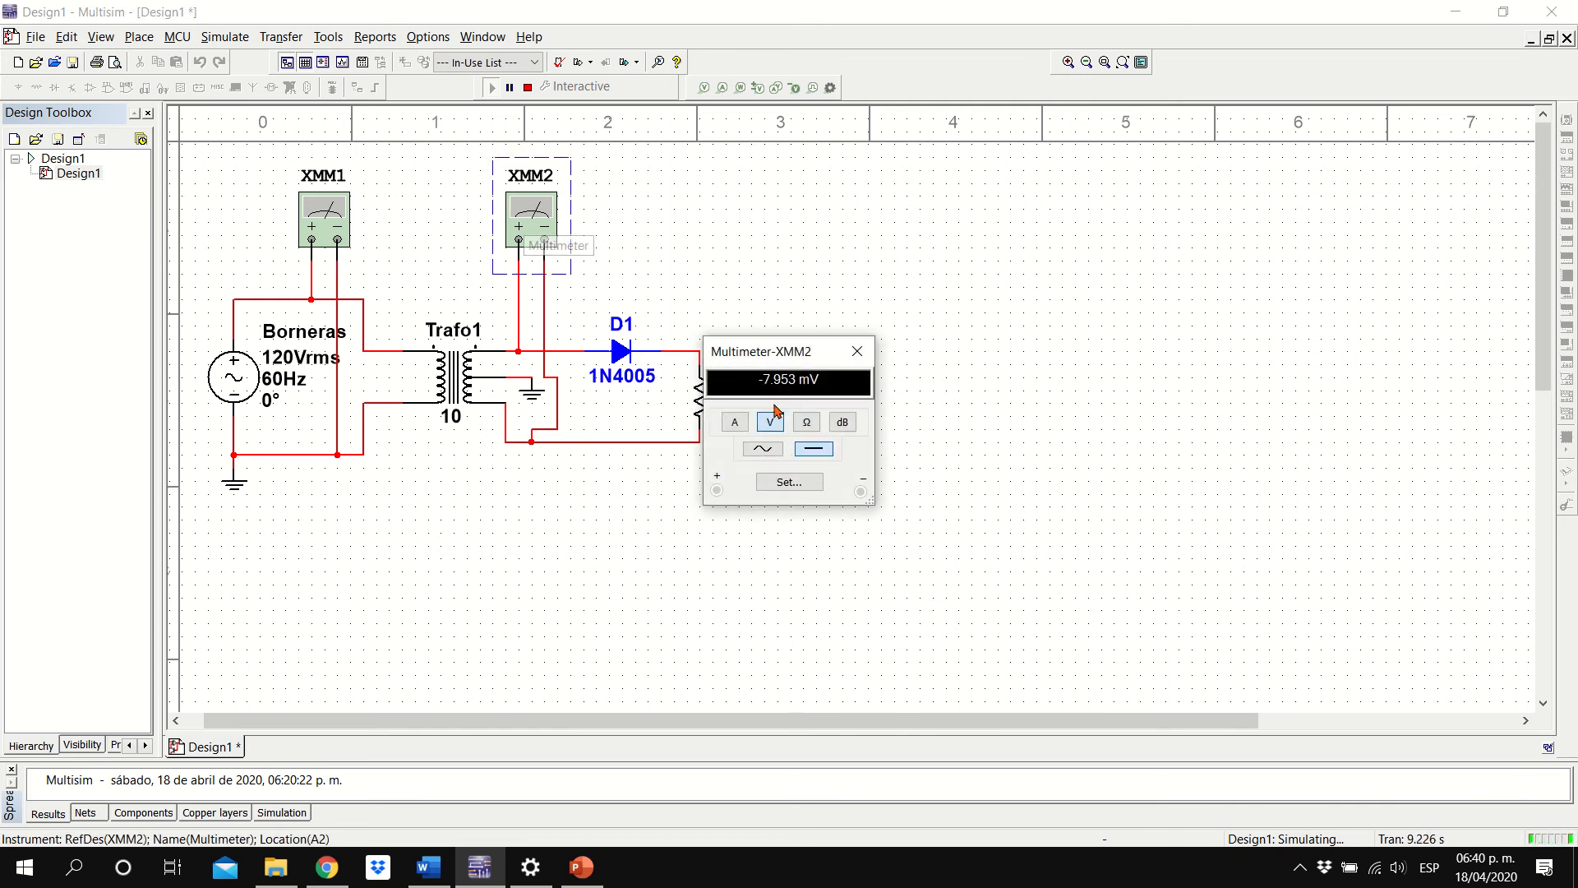
click(762, 448)
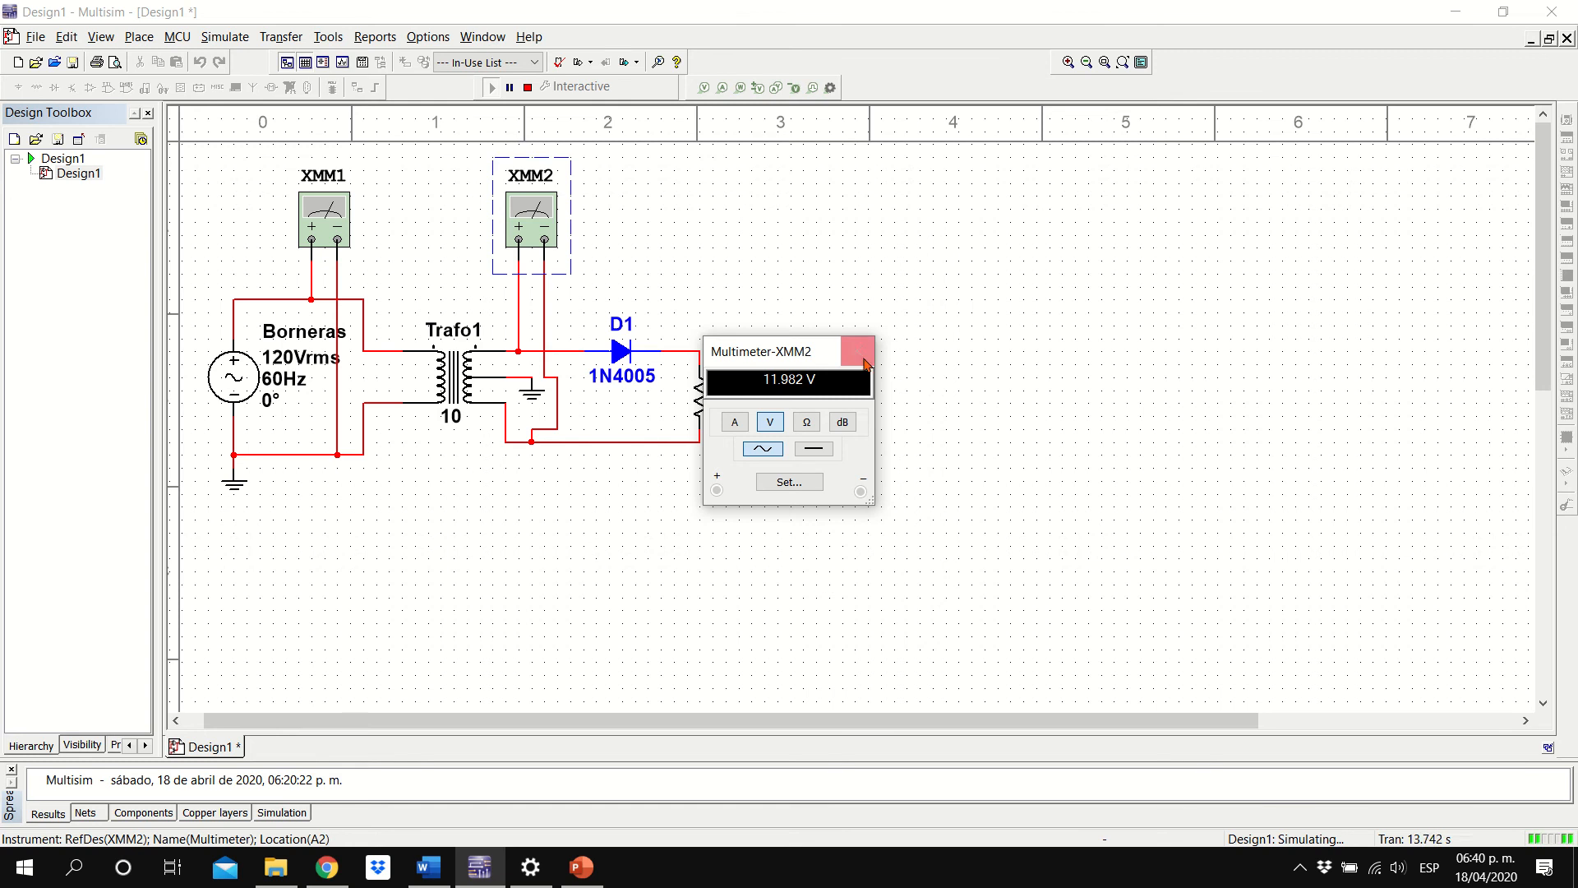
click(858, 352)
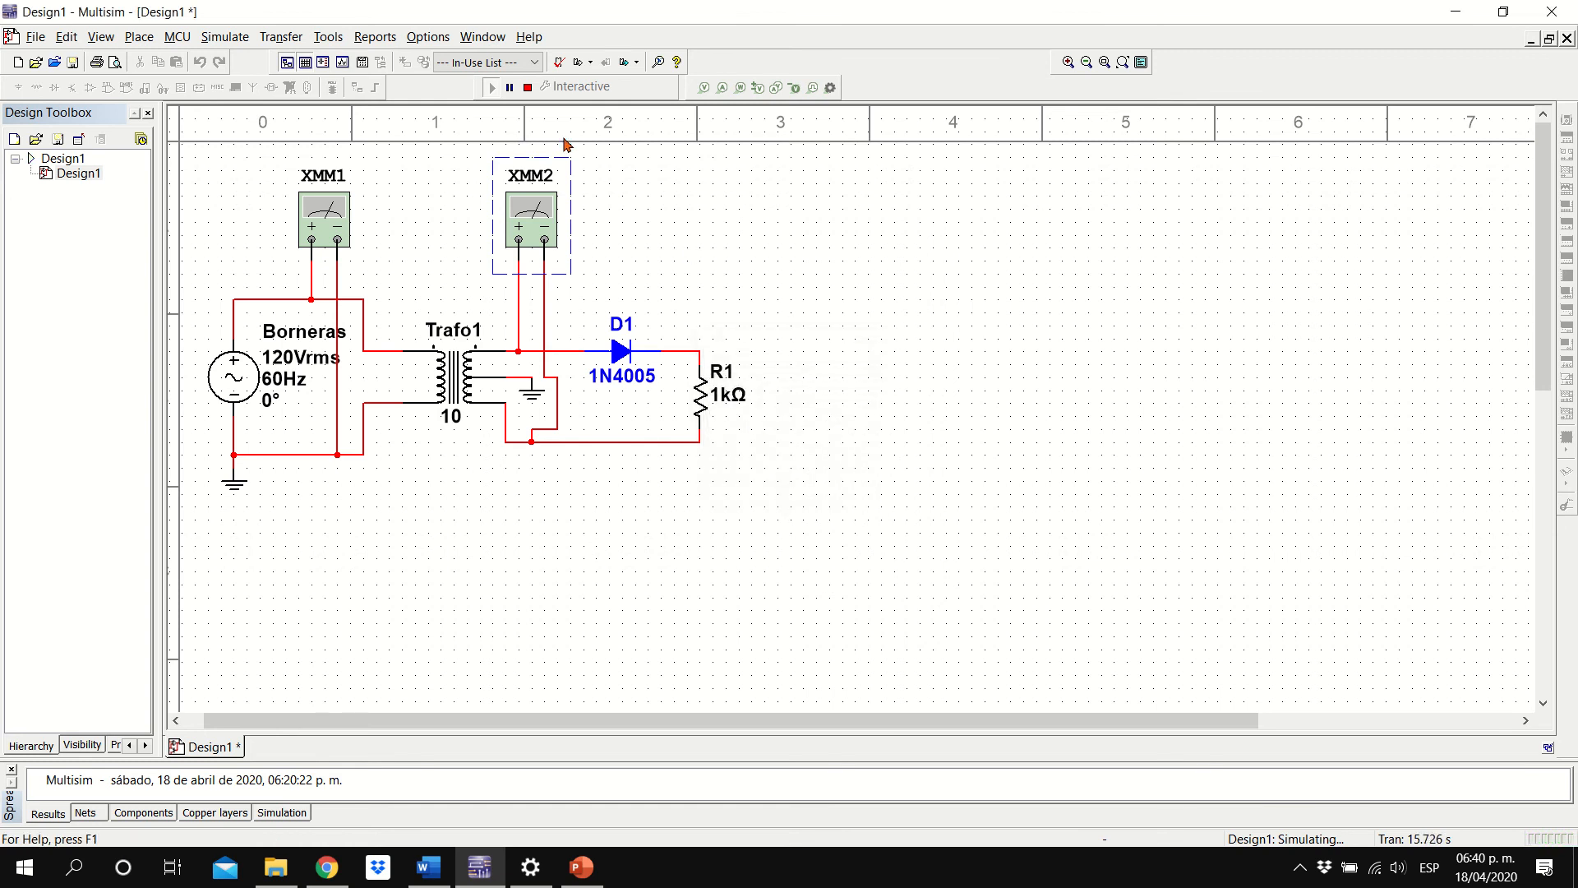
click(527, 87)
Delete both multimeters together with their connecting wires
click(718, 275)
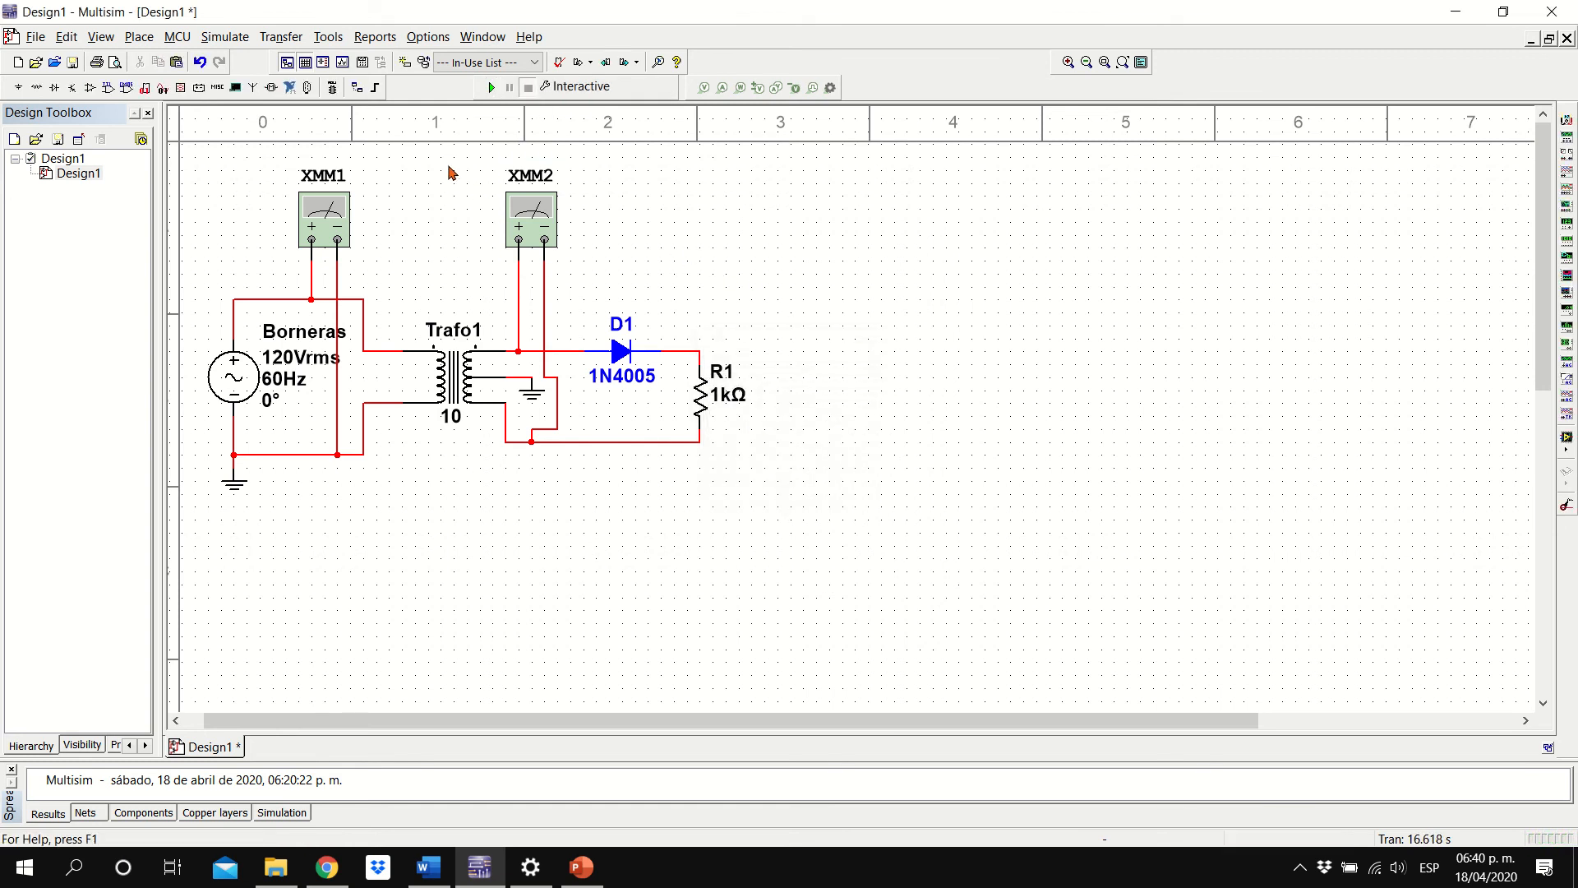
drag(718, 274, 445, 166)
key(Delete)
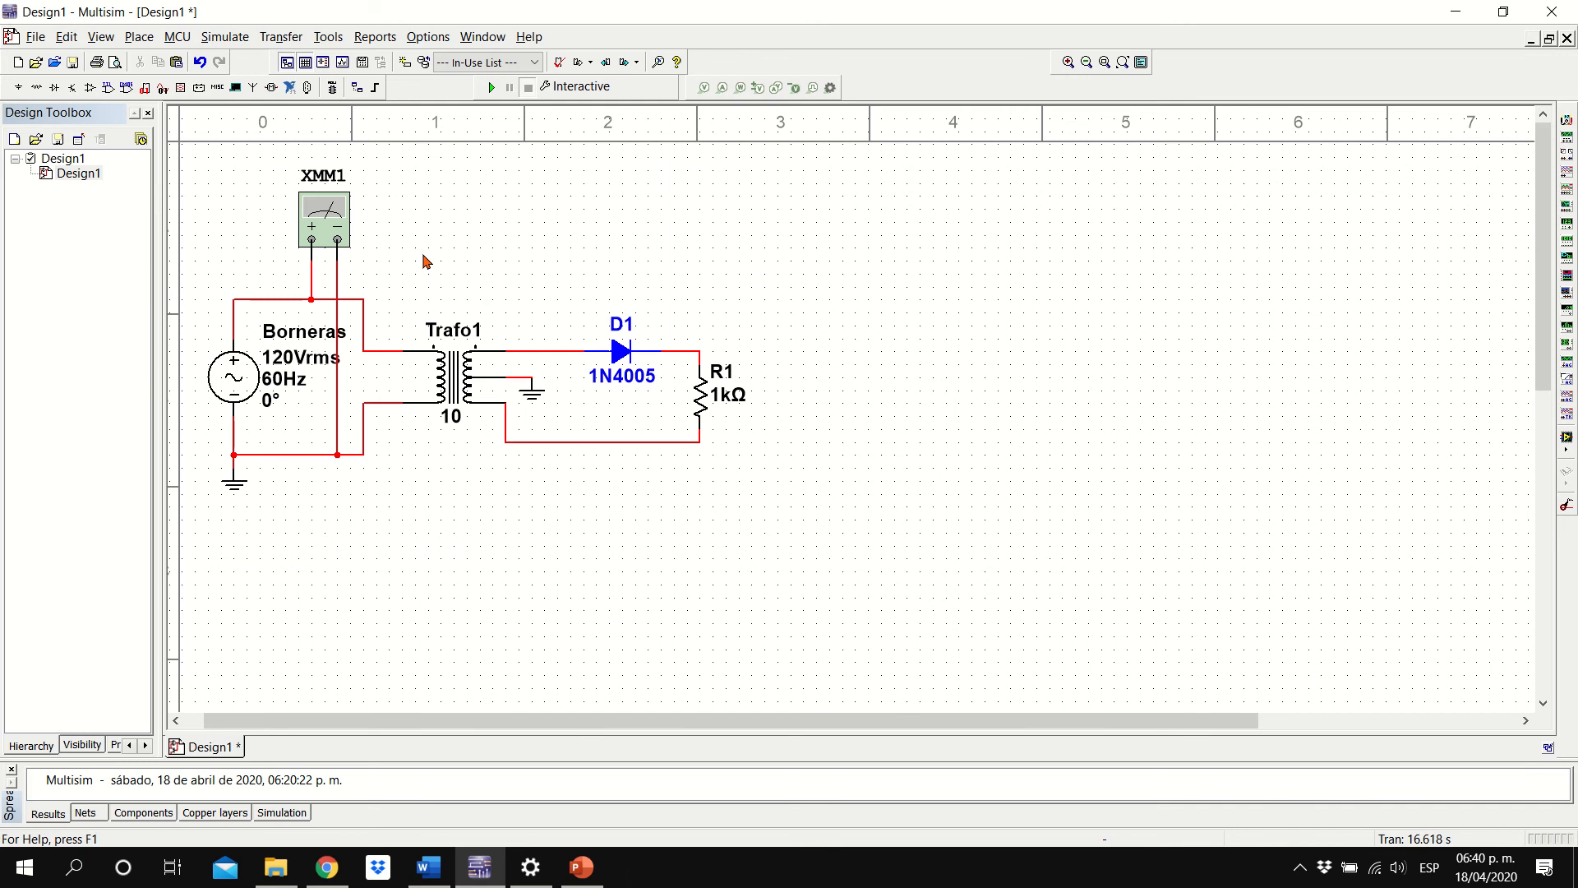
drag(442, 276, 232, 156)
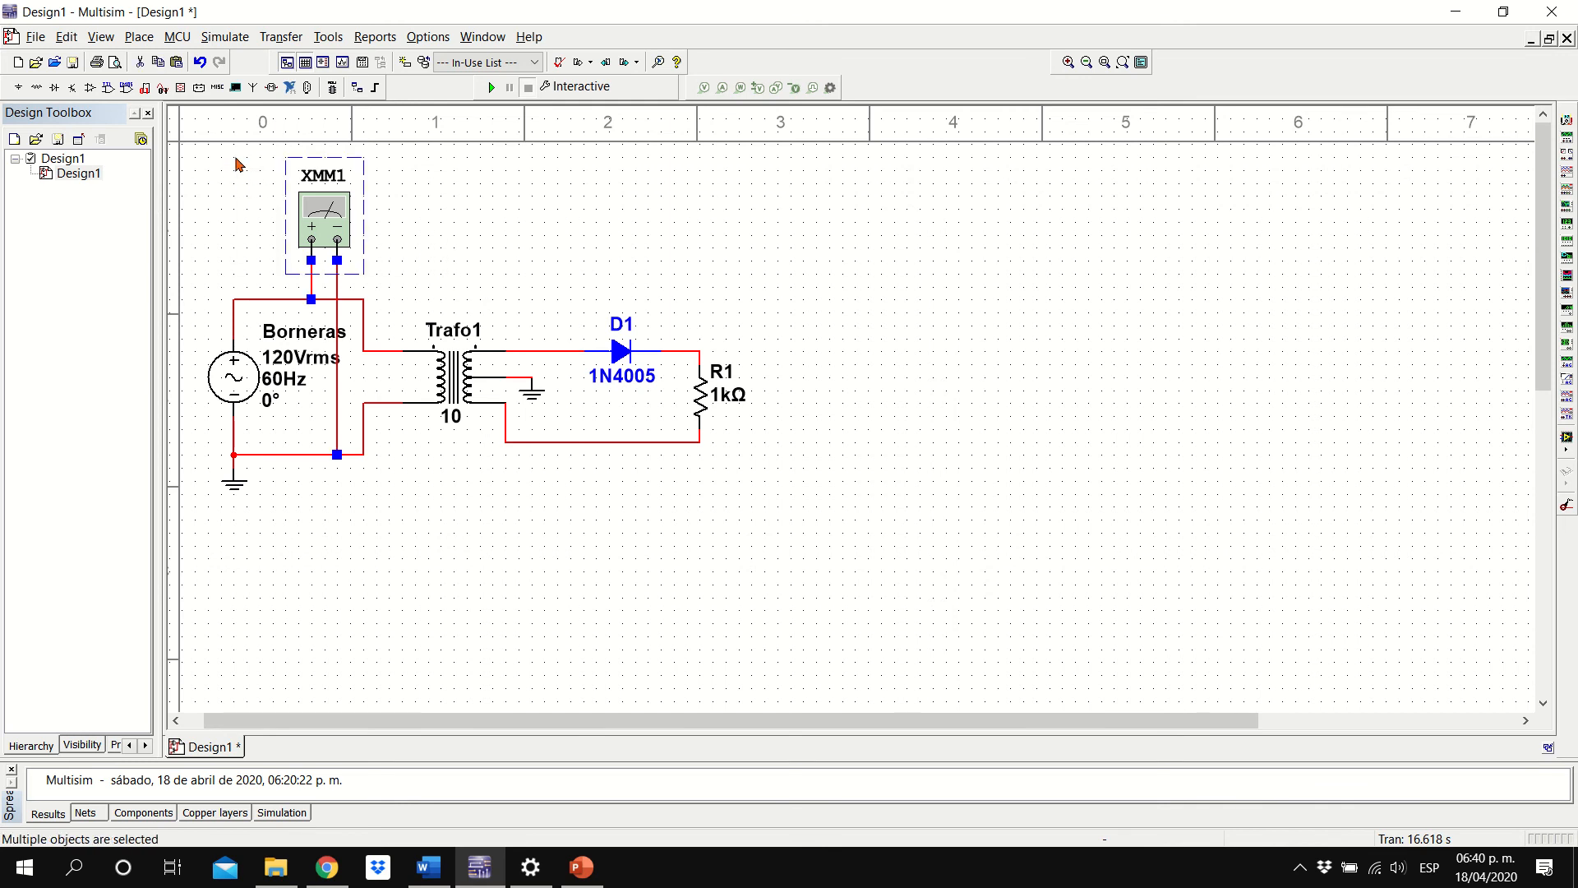
key(Delete)
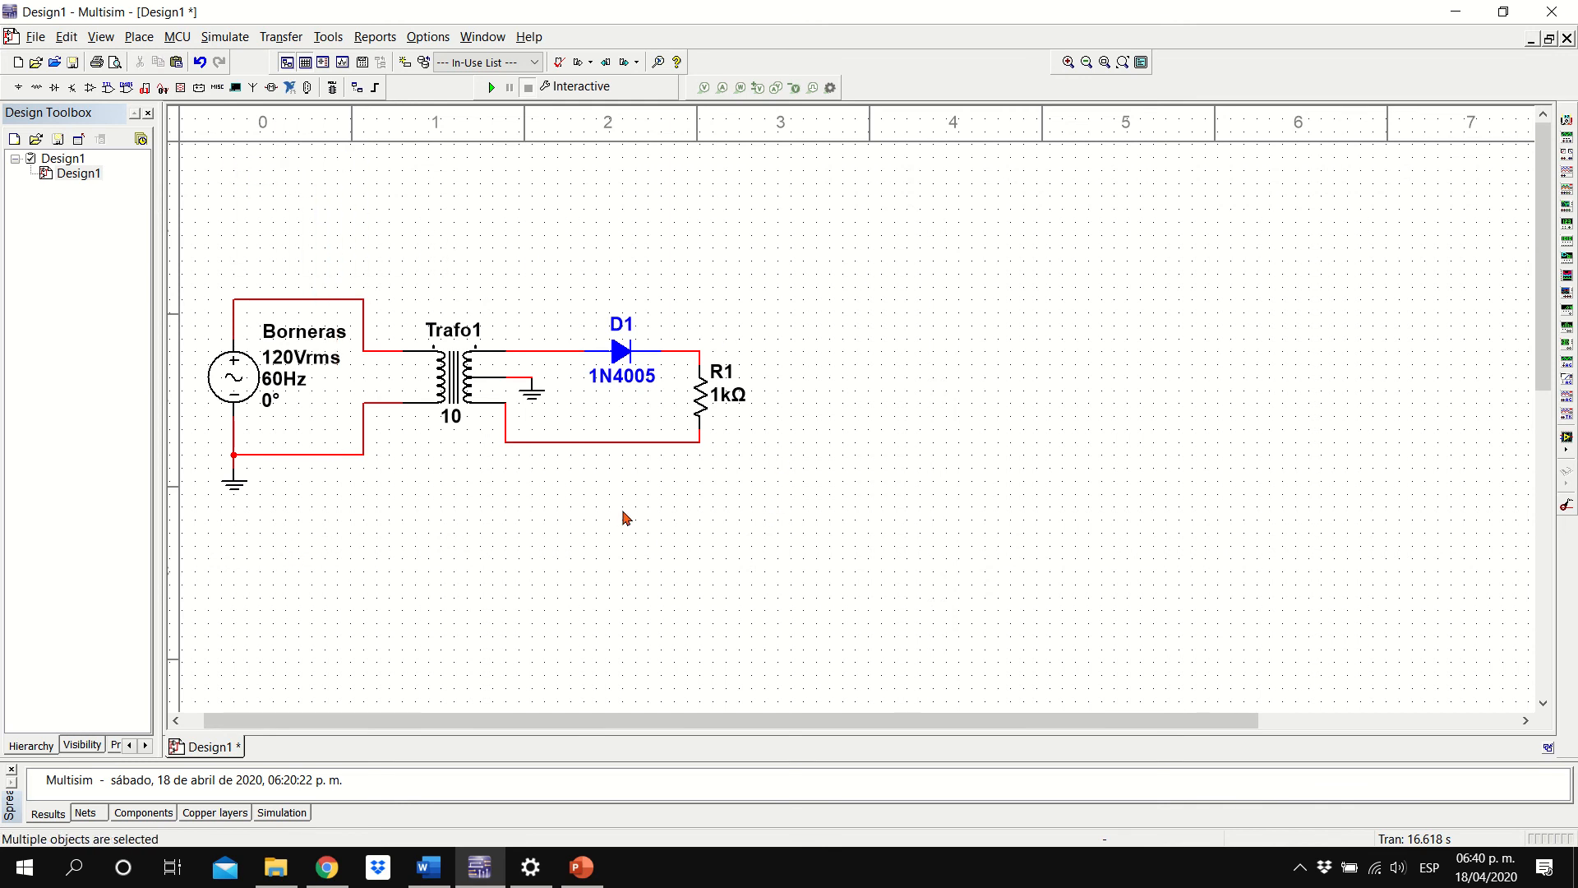
Change the load resistor's reference designator to "Carga"
double_click(718, 398)
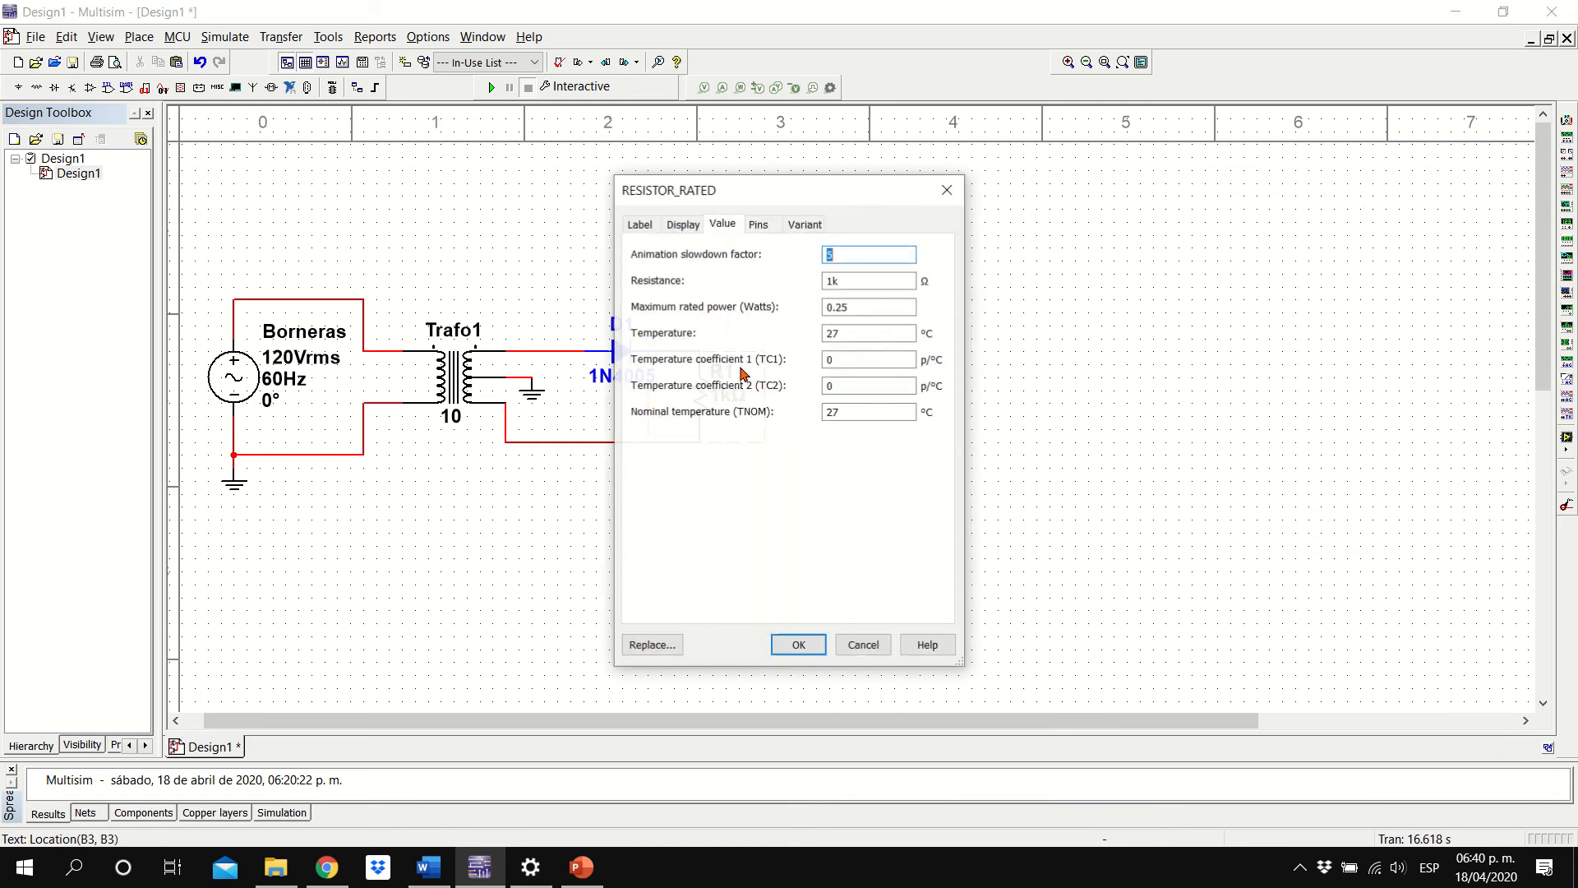
click(640, 223)
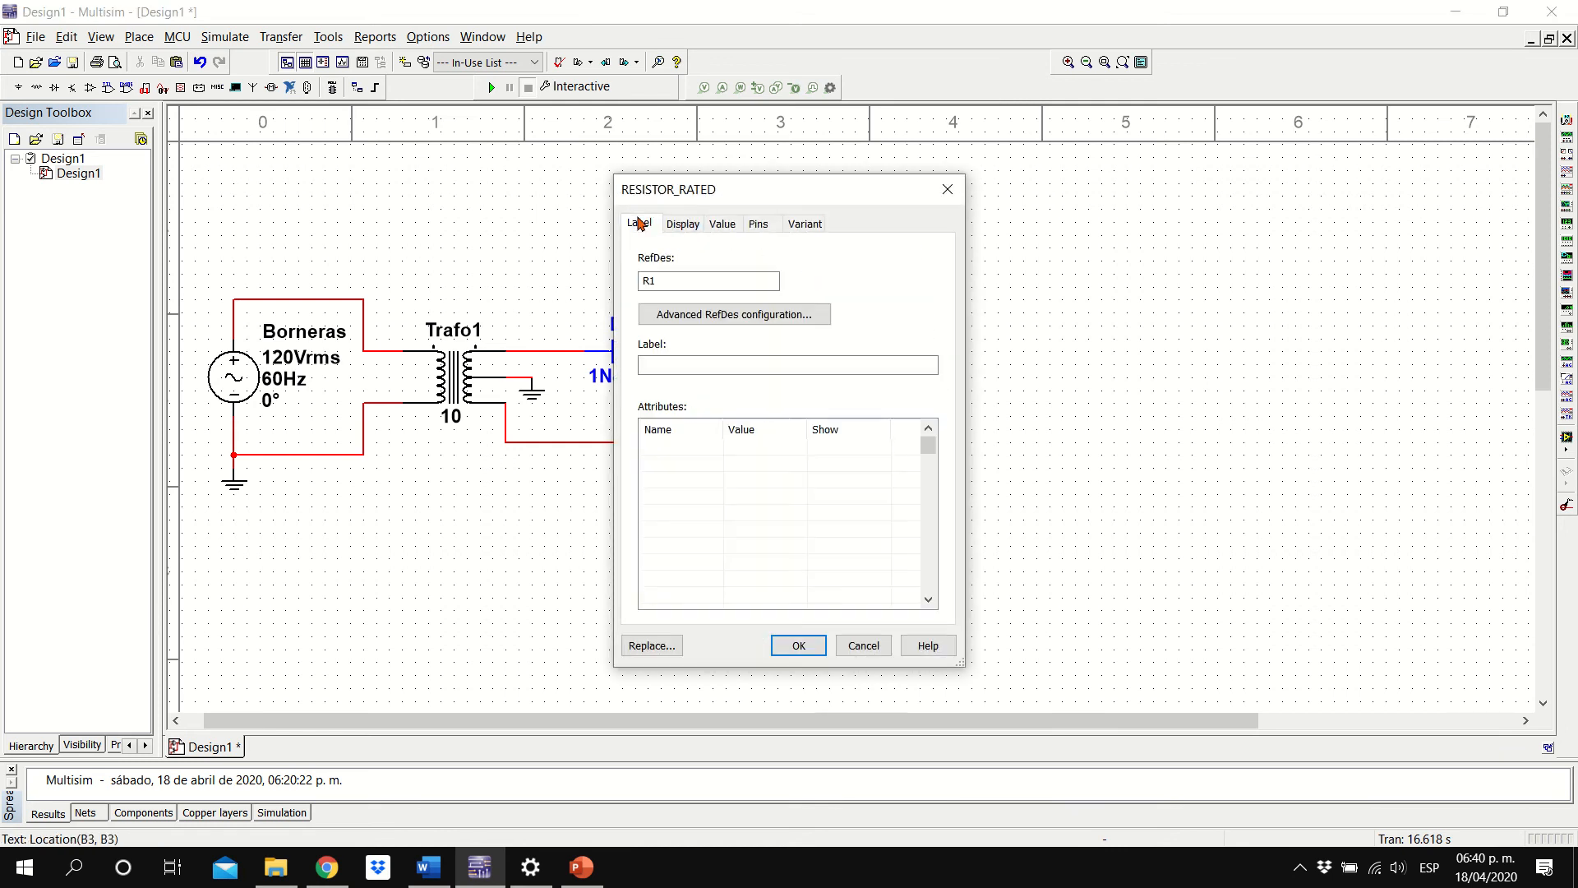
double_click(662, 281)
text(Carga)
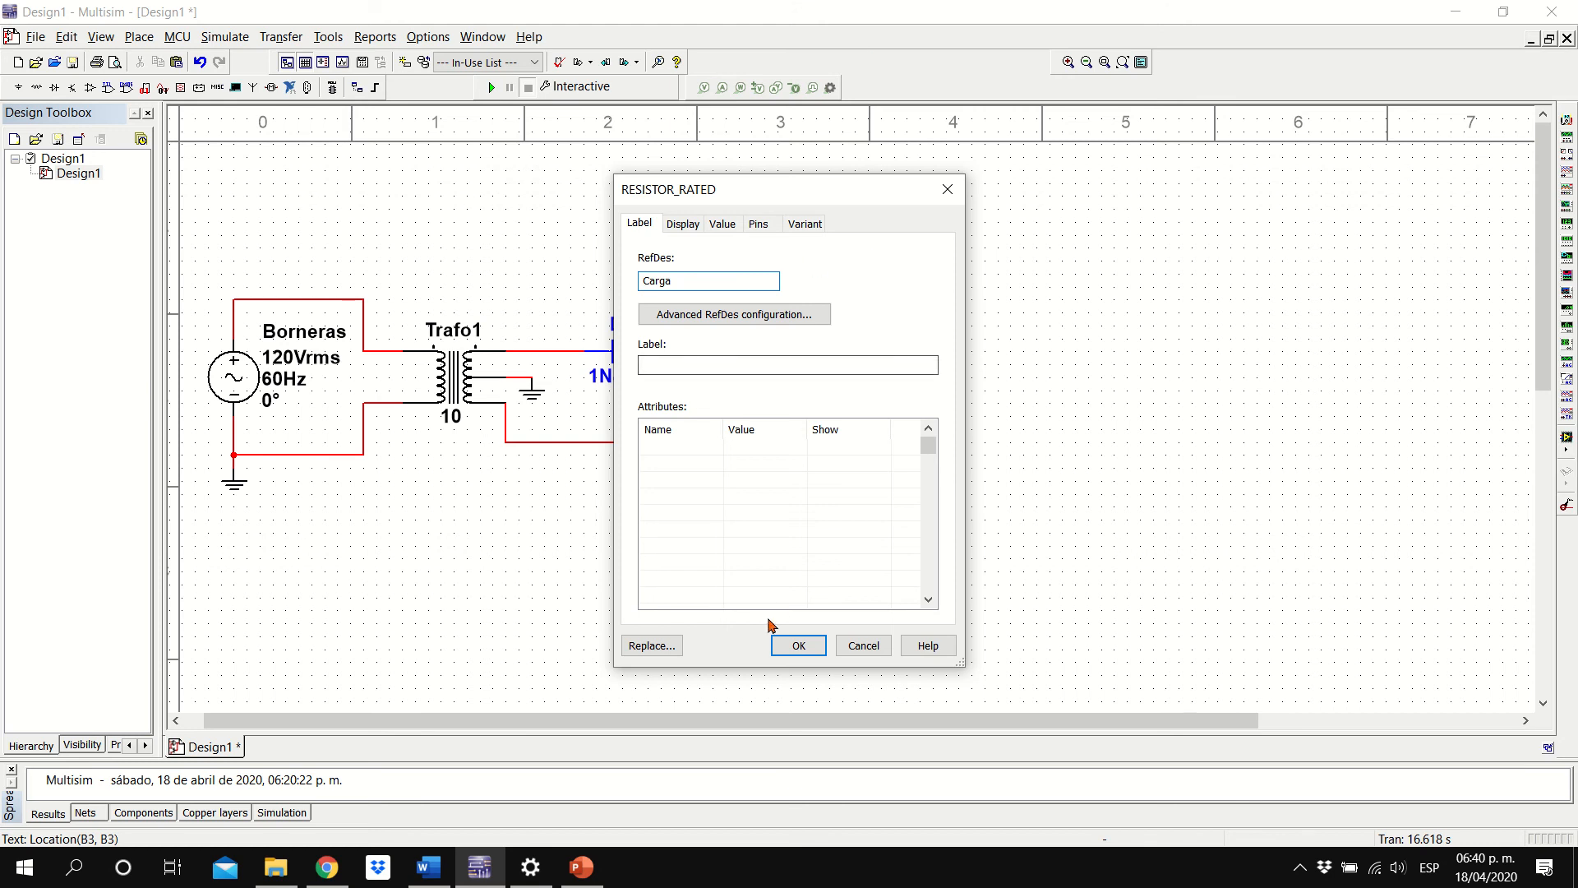
click(797, 647)
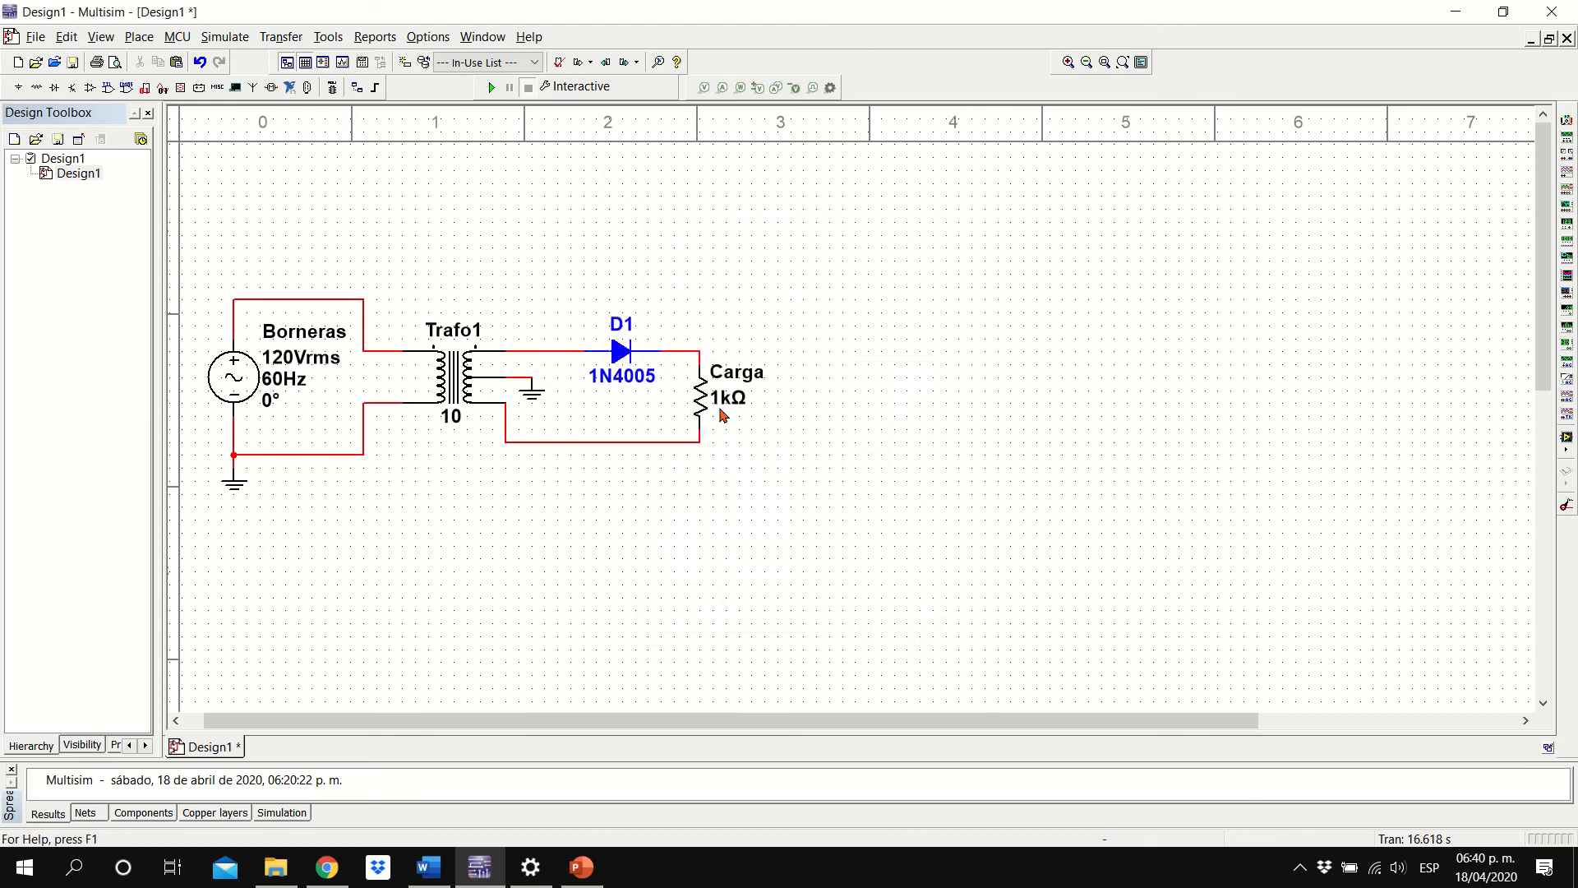
Place a two-channel oscilloscope beside the load resistor and wire channel A's positive and negative terminals across the resistor
click(1567, 176)
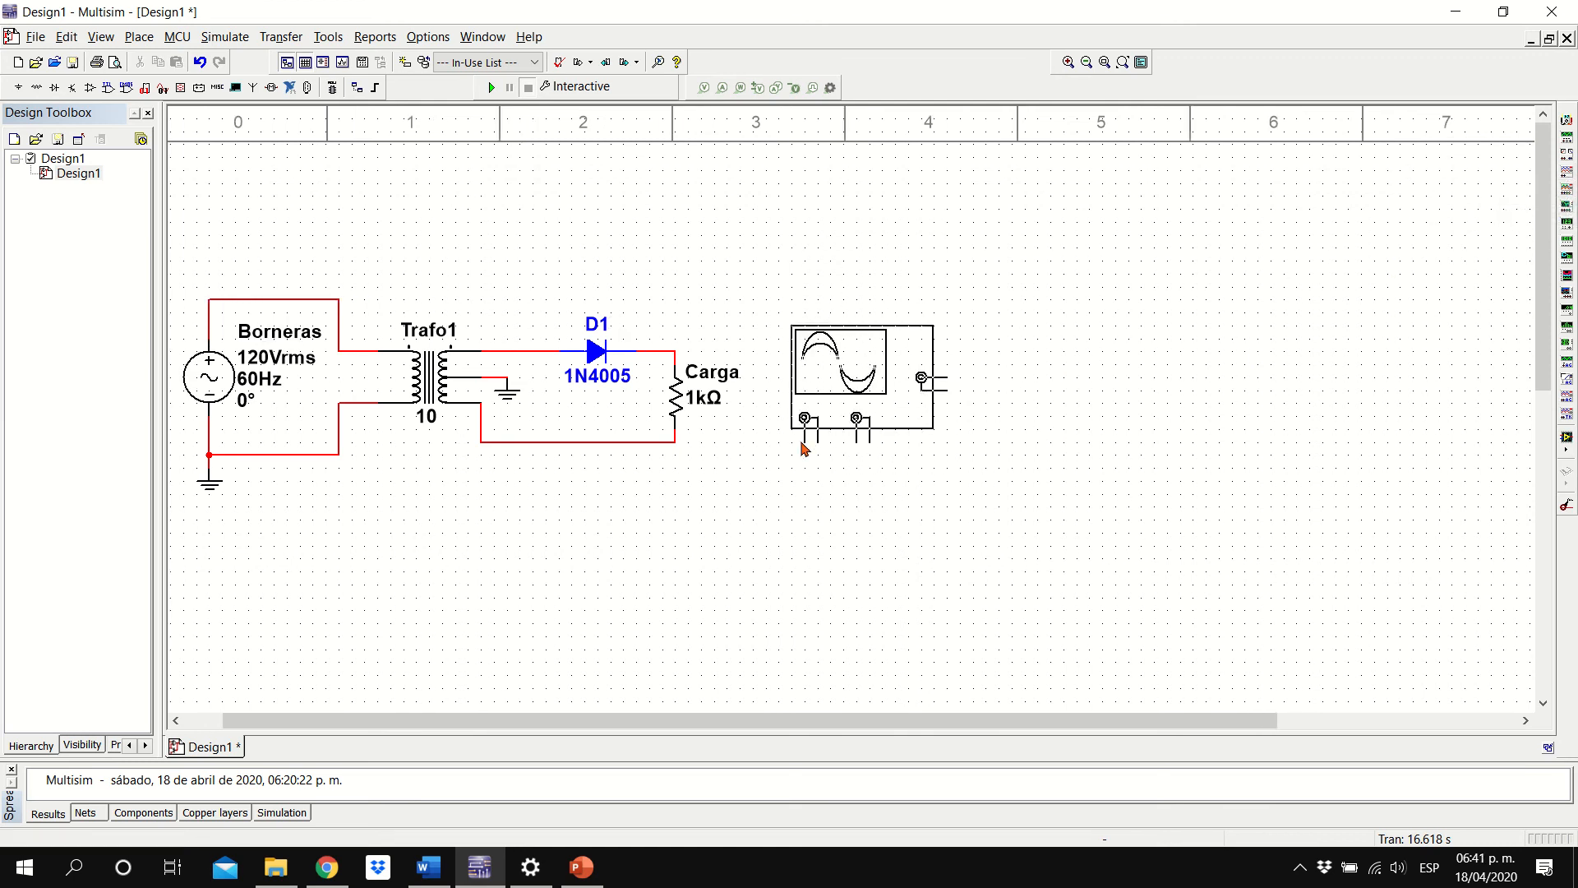
click(794, 446)
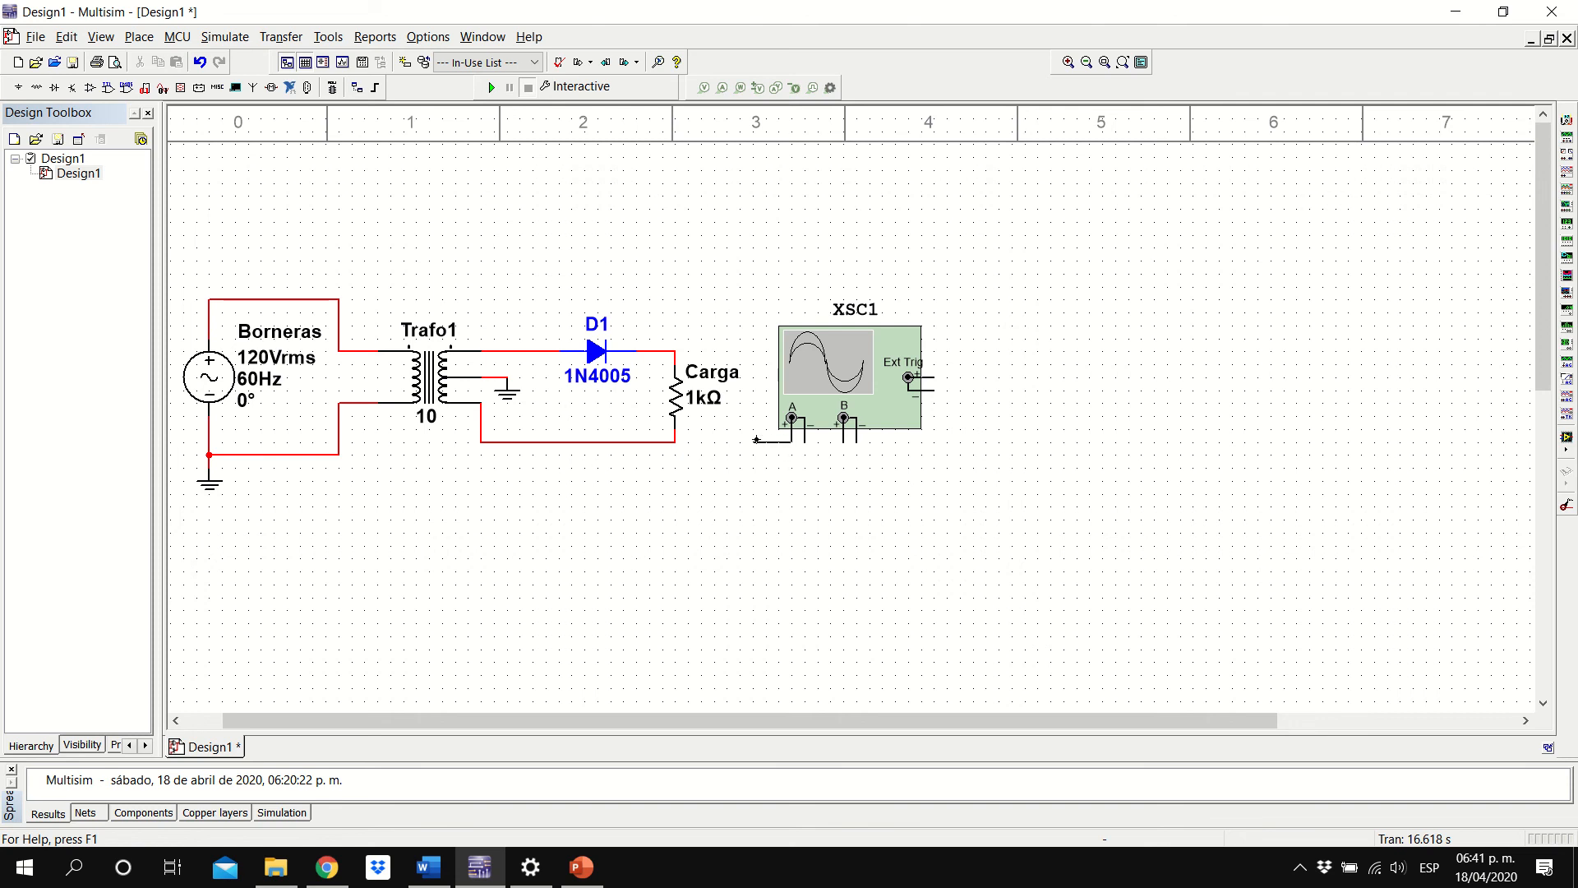
click(678, 349)
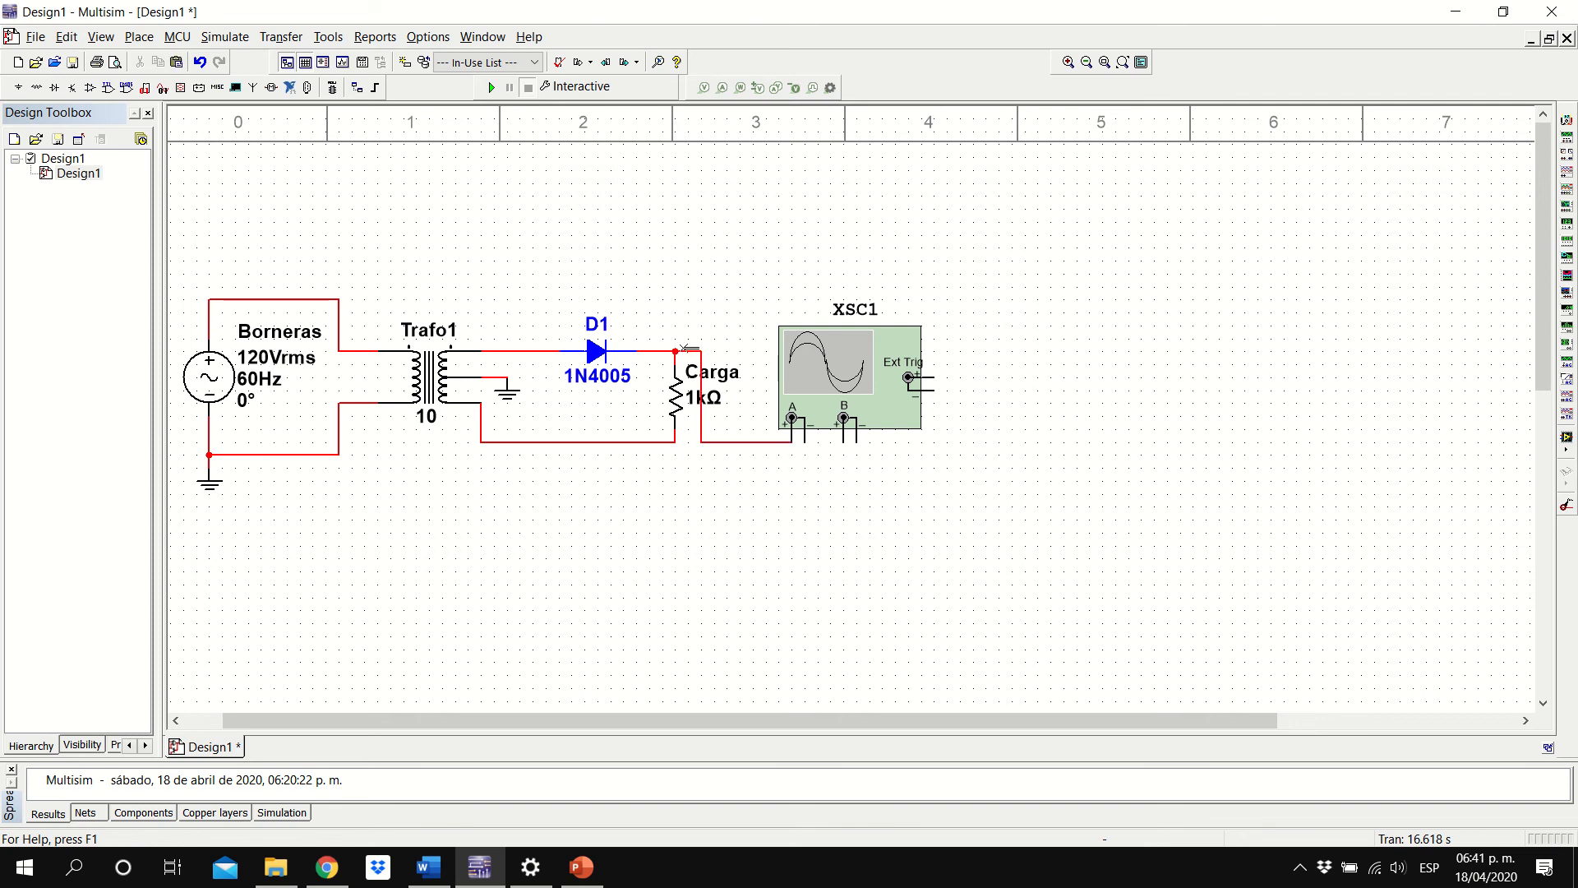
click(804, 444)
click(674, 443)
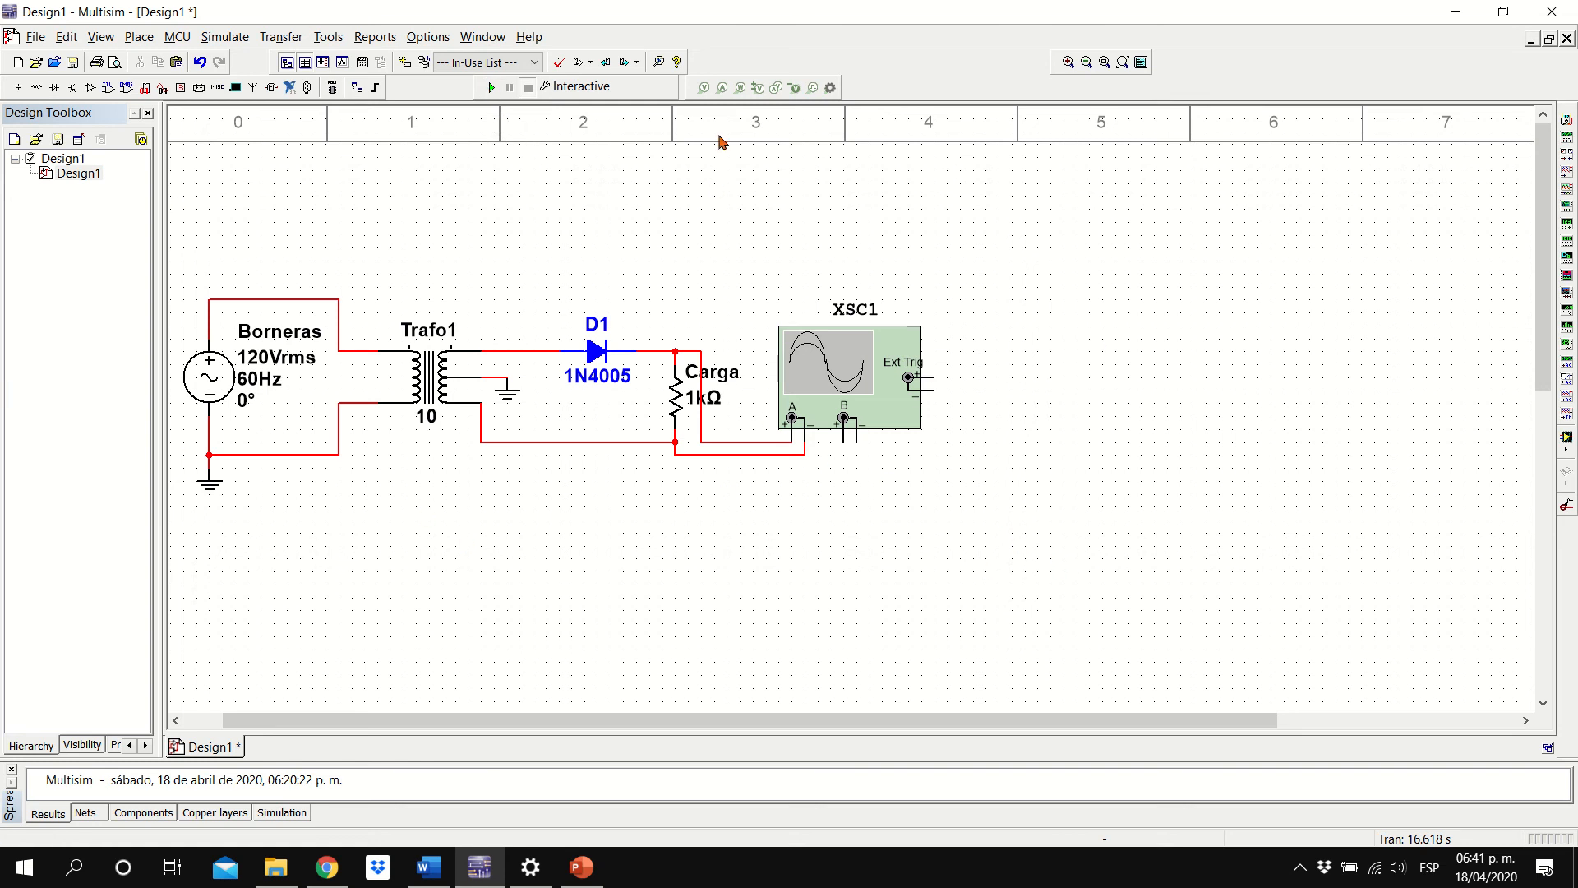
Open the oscilloscope's front panel, move it beside the transformer and diode, and enlarge its window
double_click(840, 367)
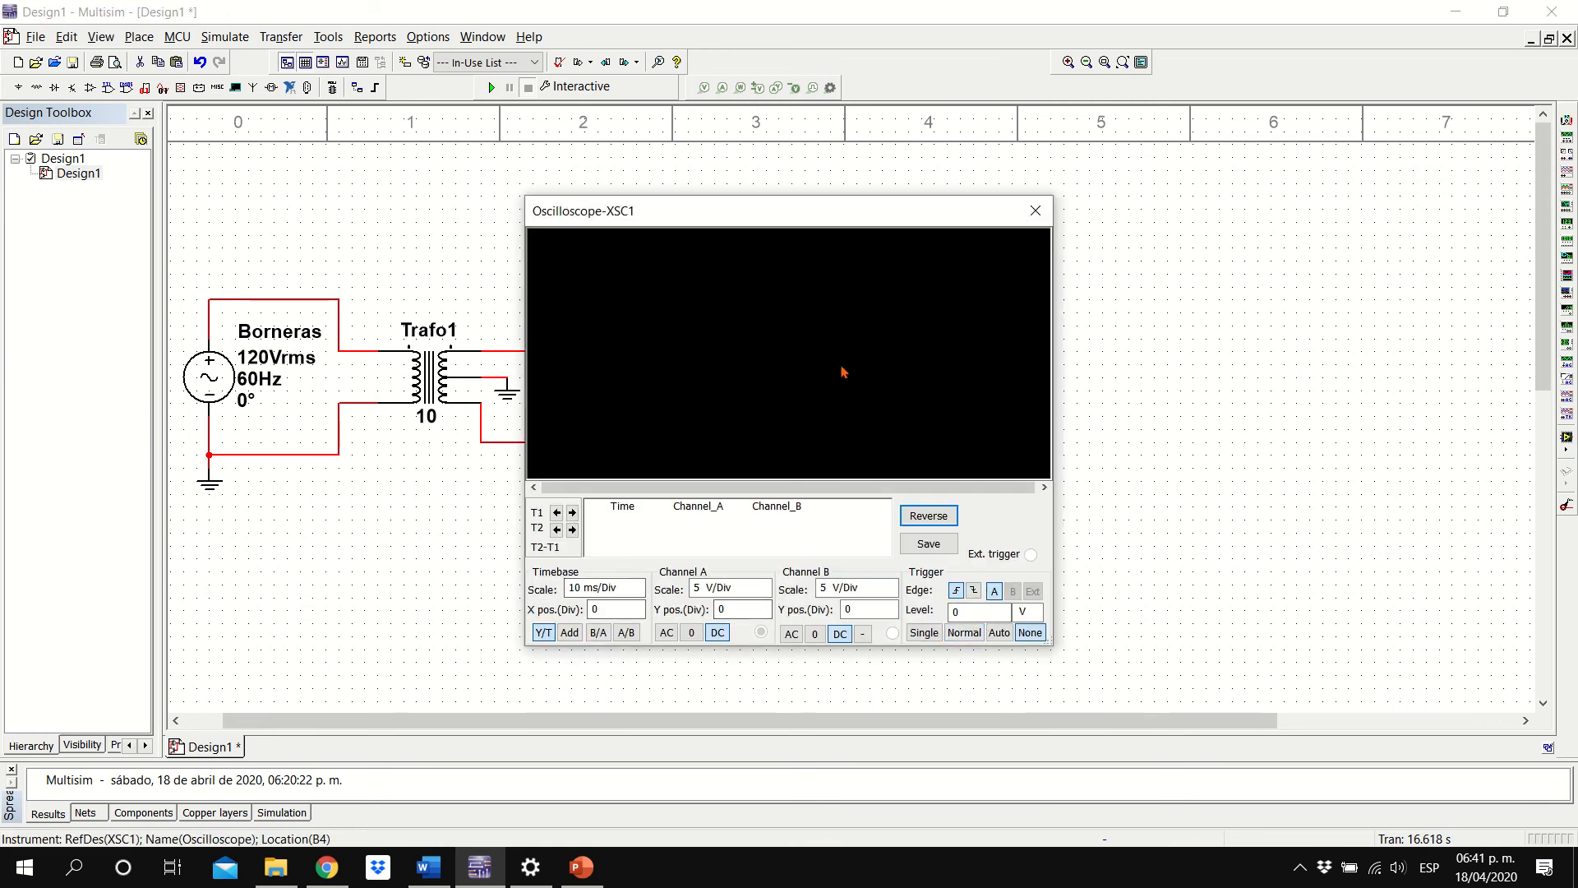
drag(858, 220, 993, 176)
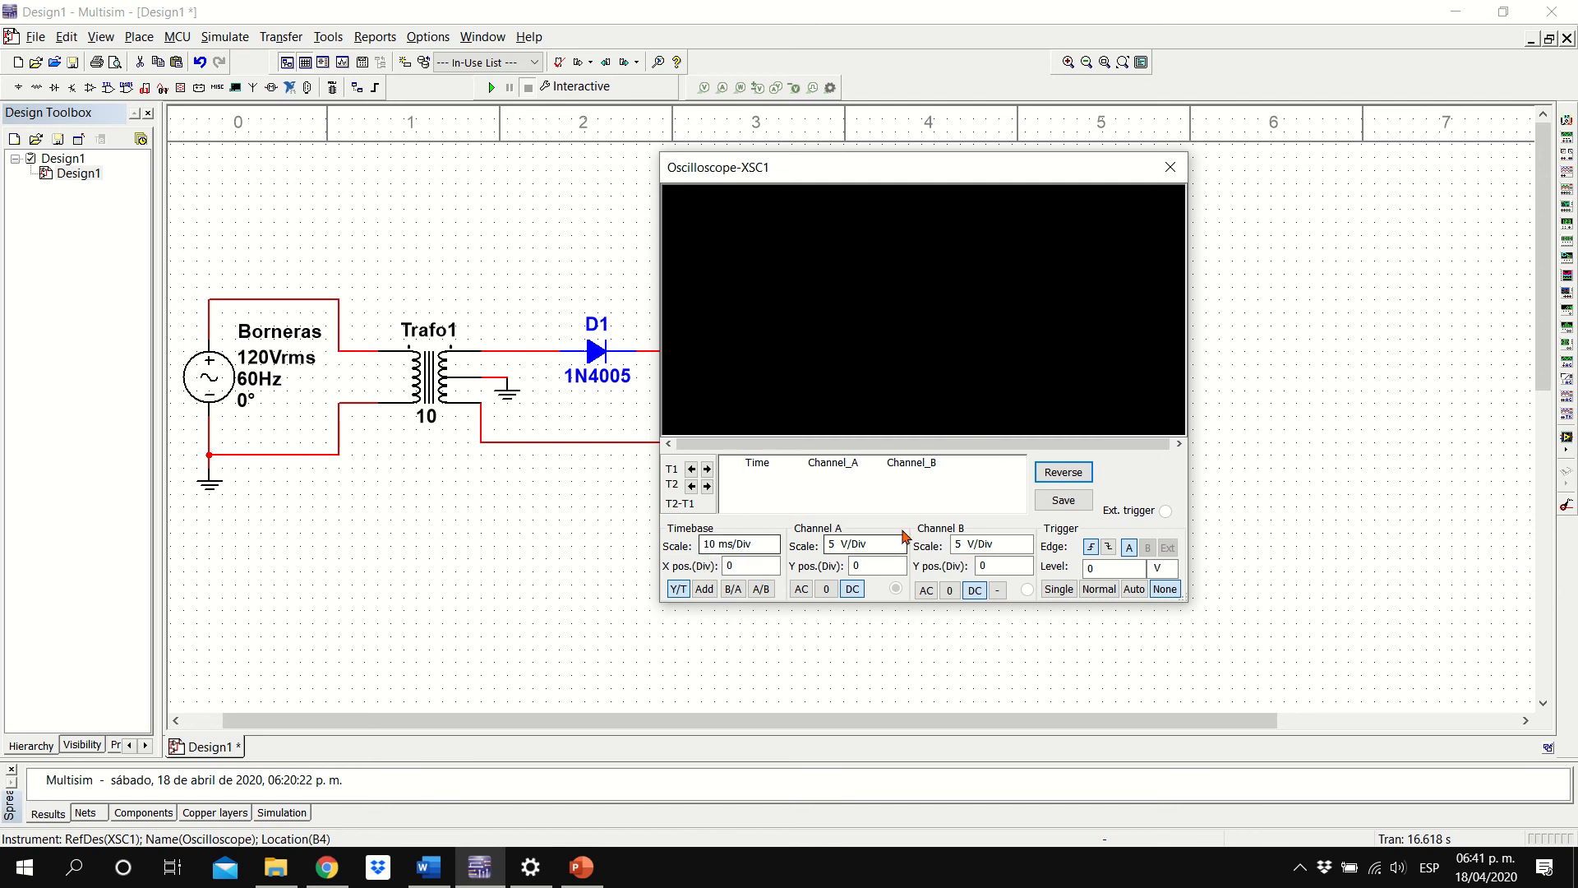
click(852, 546)
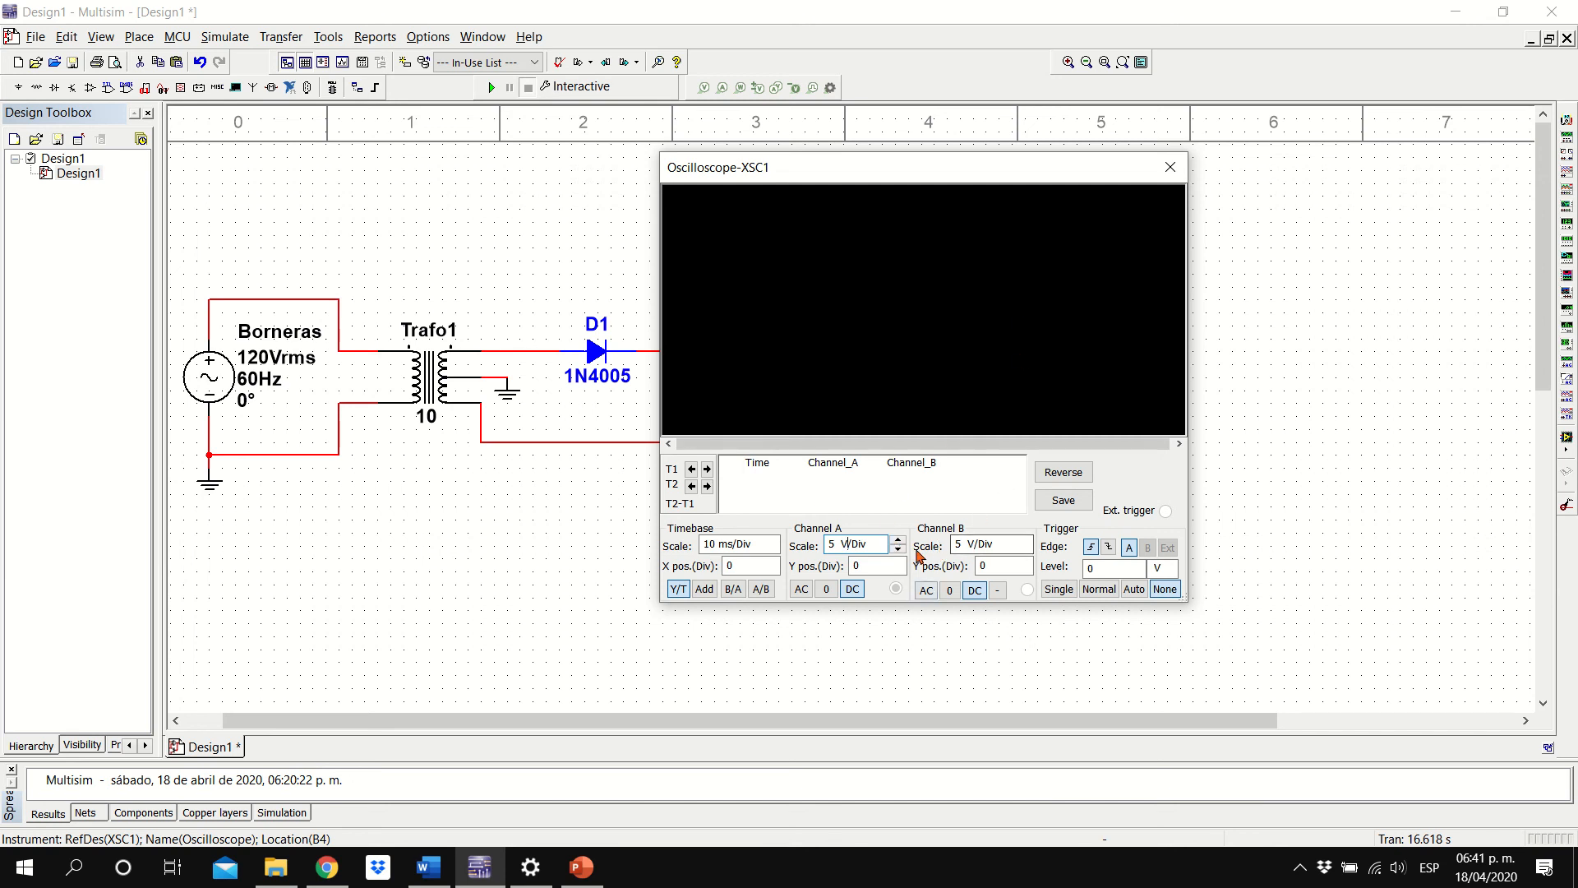
drag(784, 171, 983, 173)
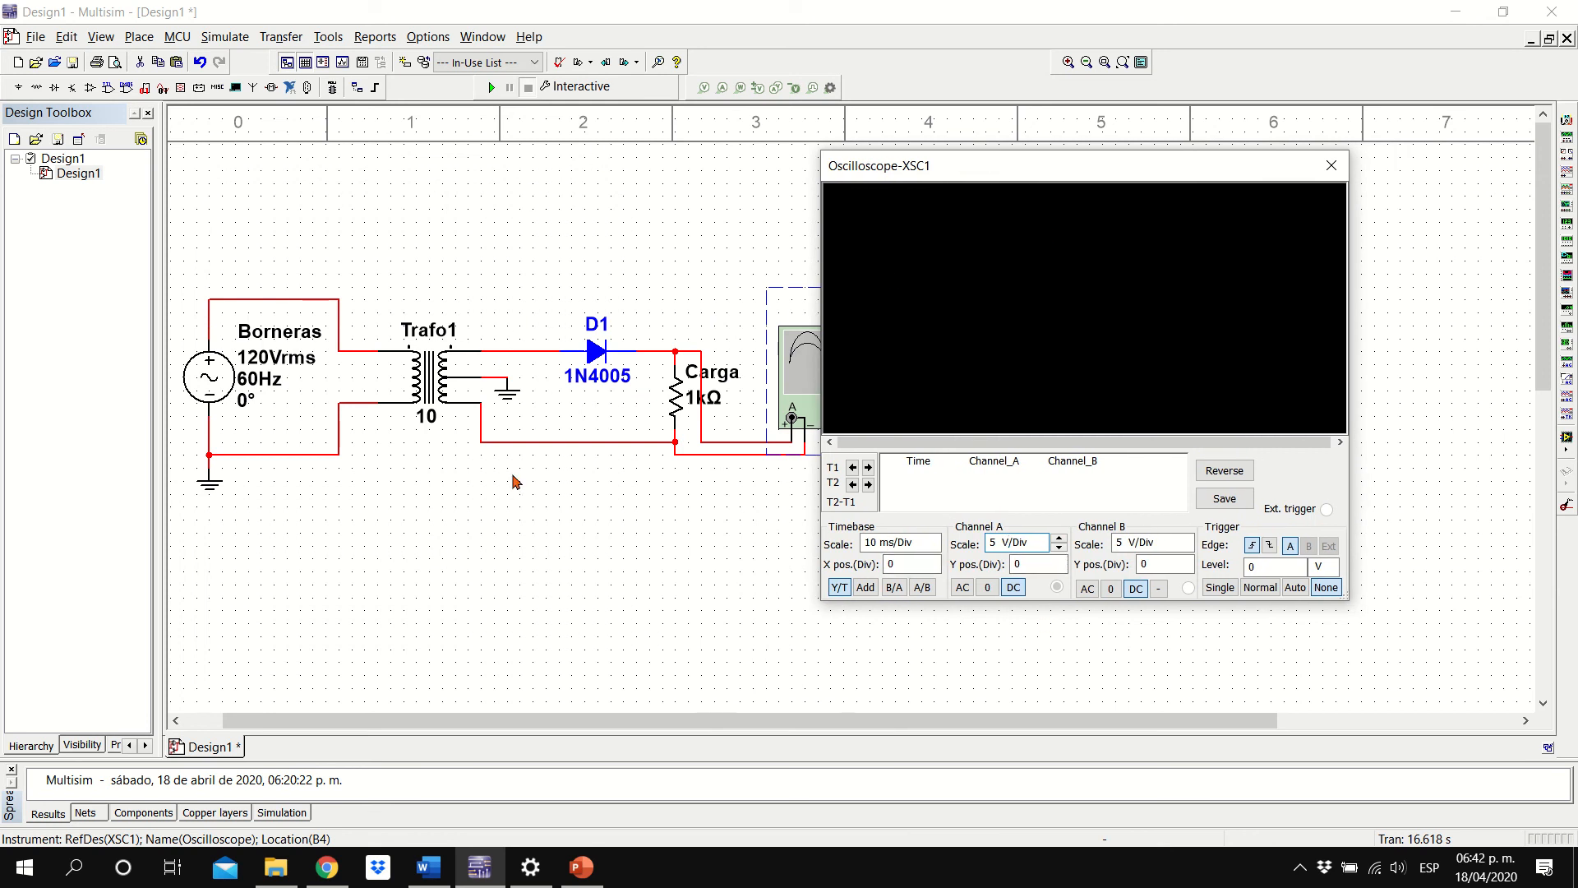
drag(942, 168, 801, 166)
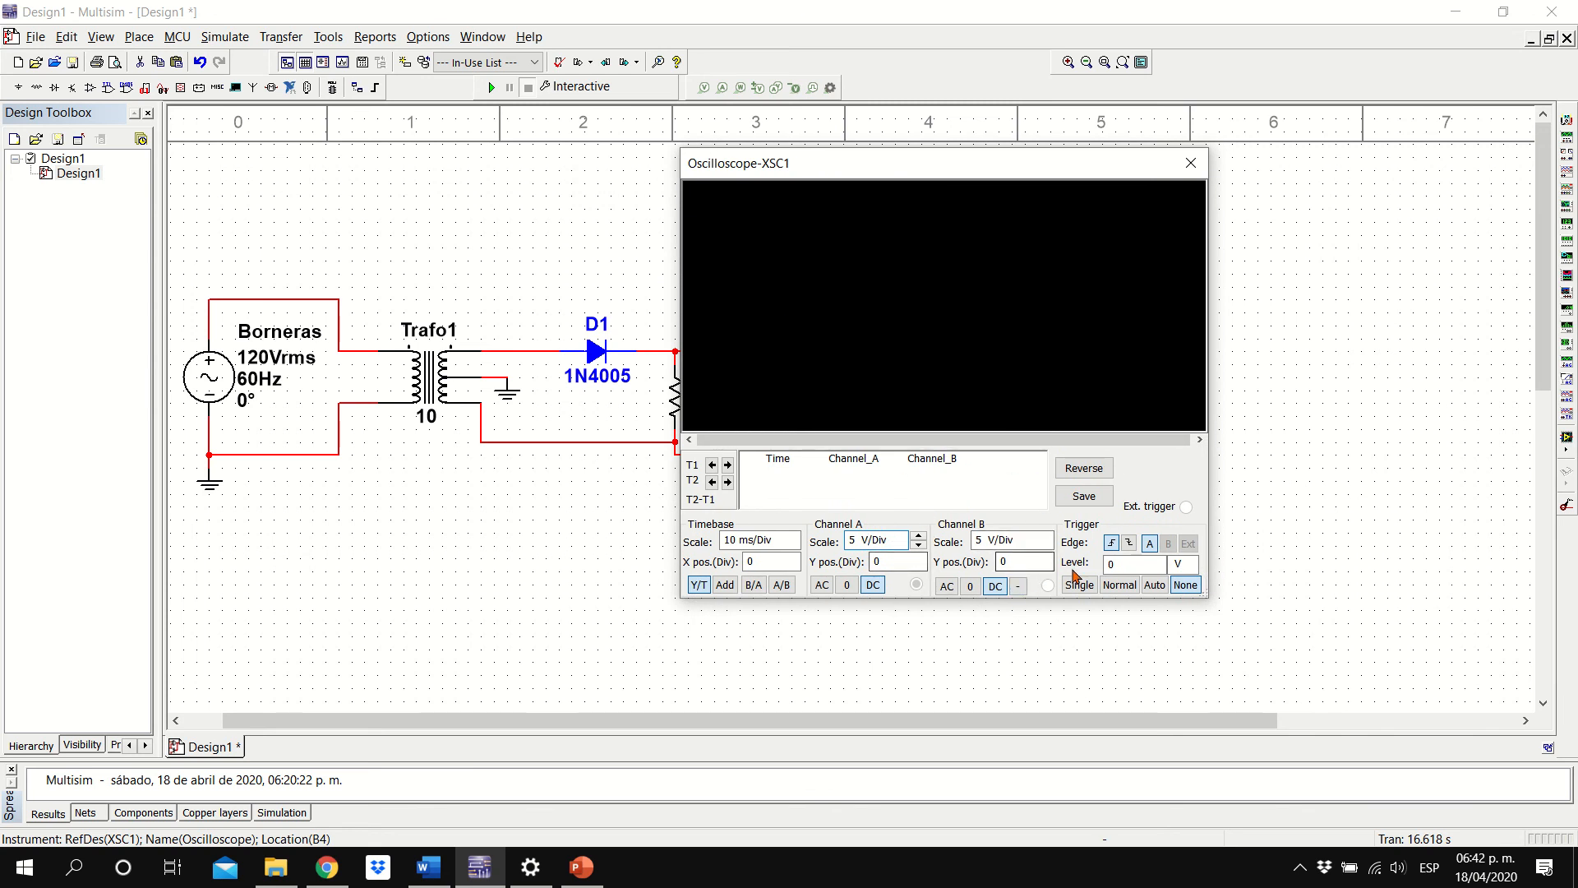
drag(908, 177, 899, 148)
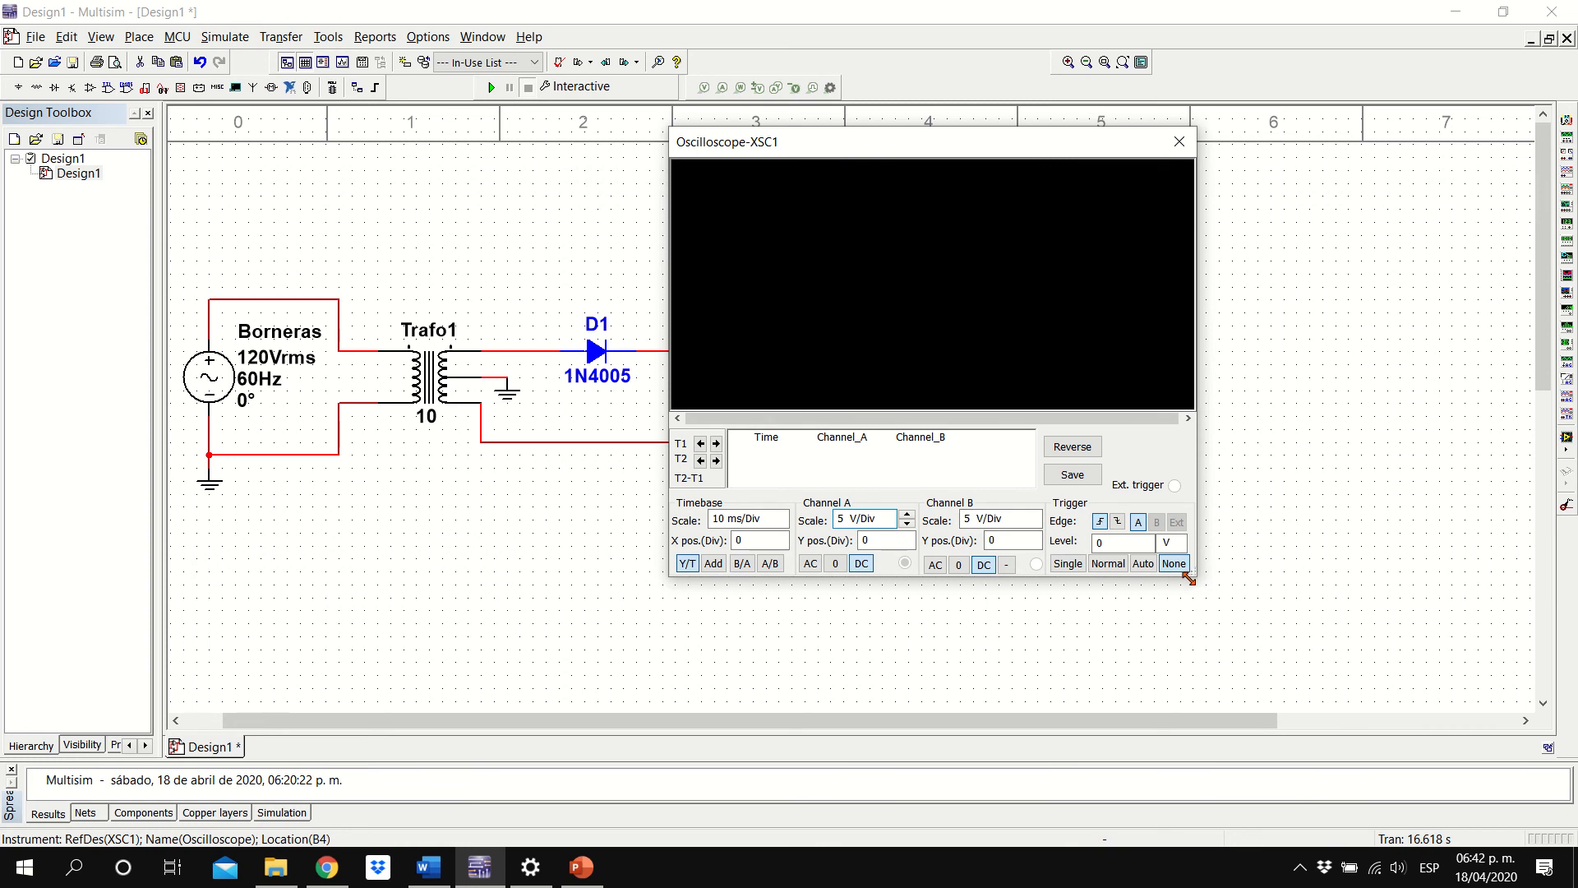
drag(1189, 578, 1383, 676)
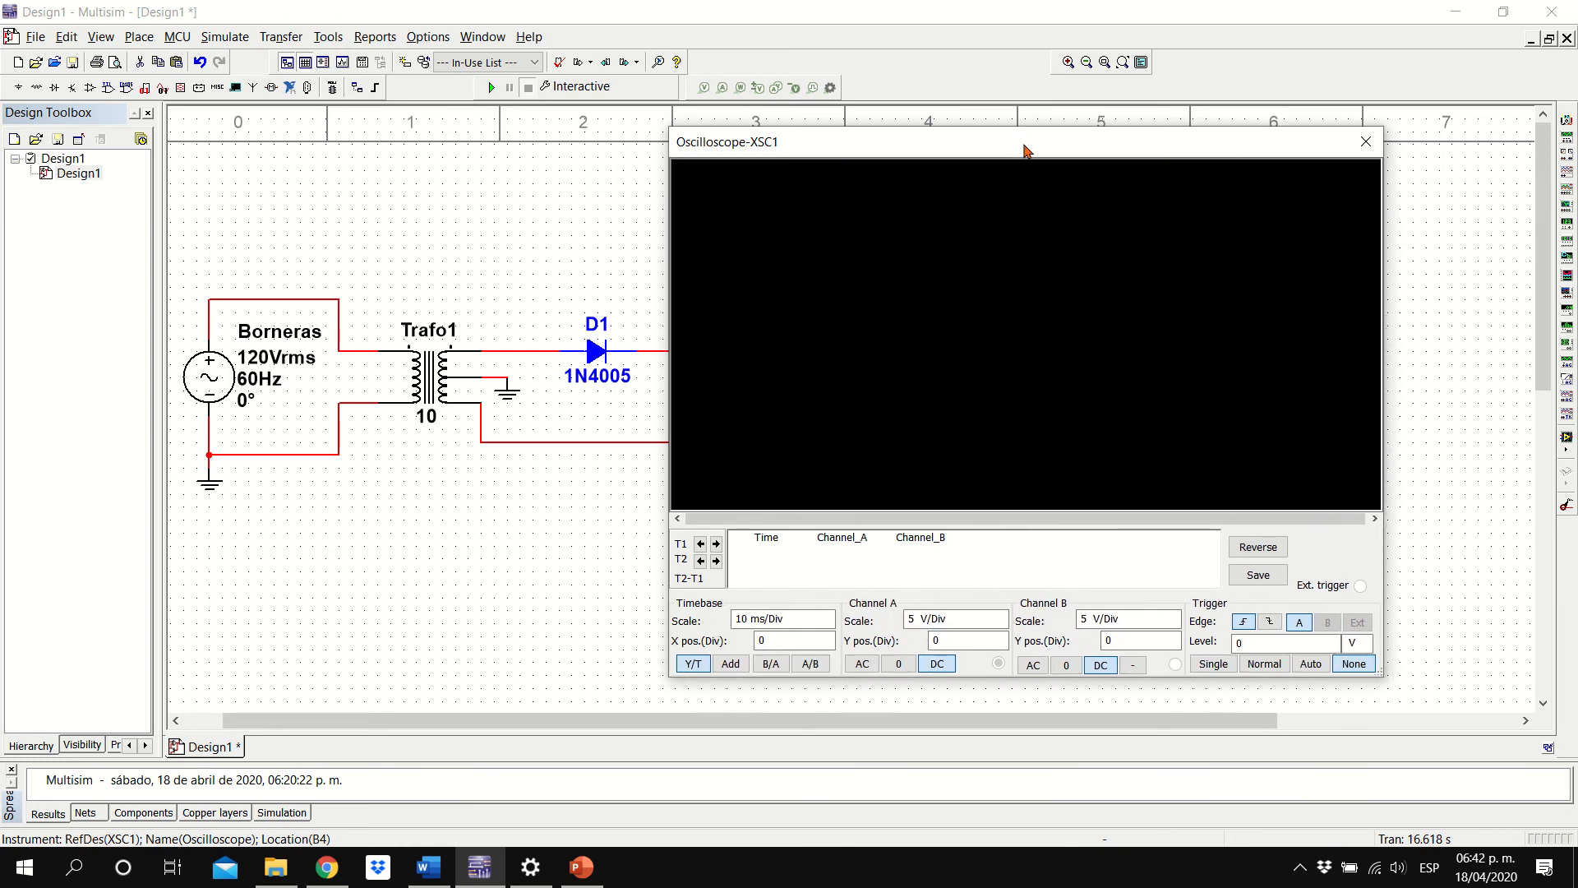
drag(1025, 151, 1084, 94)
Set the oscilloscope's channel A scale to 10 V/Div, then shrink its window and place it clear of the circuit
click(1045, 565)
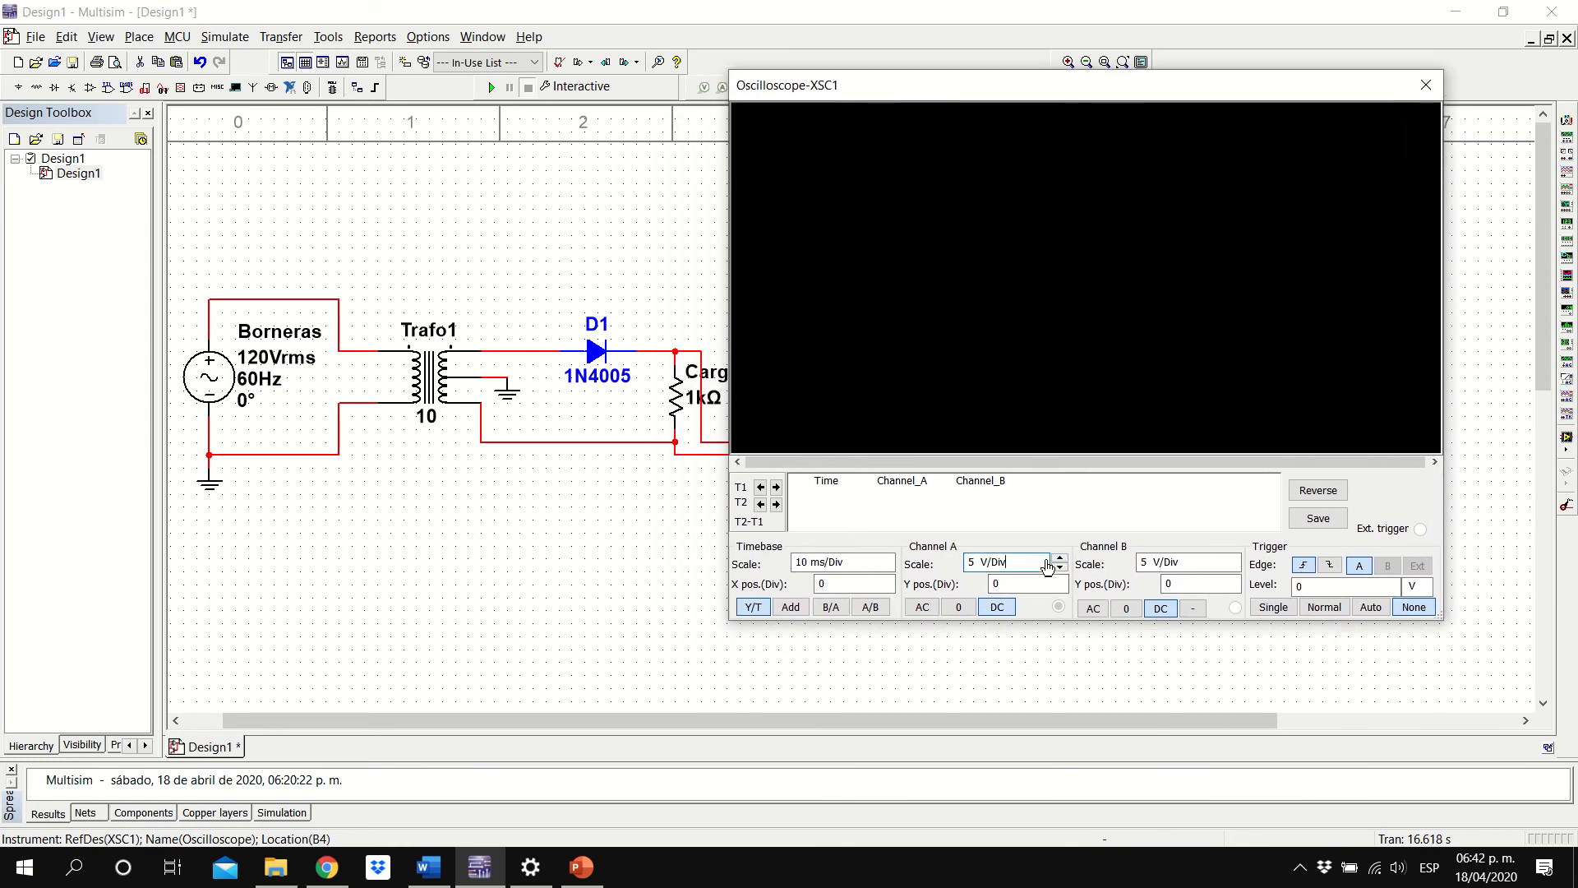
click(1060, 558)
drag(965, 88, 1181, 73)
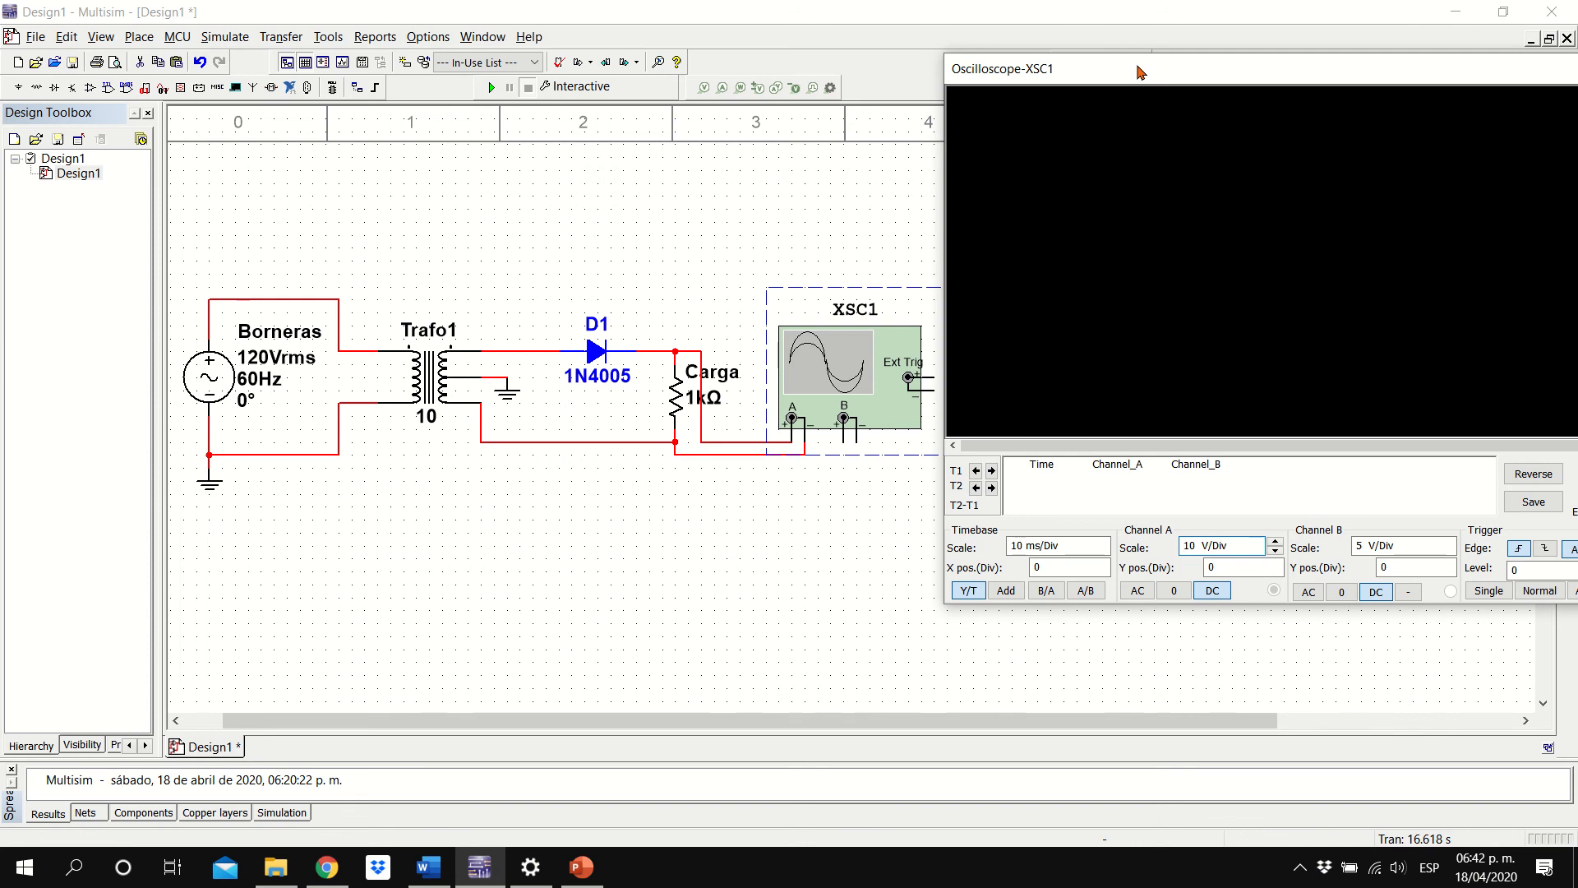
drag(1138, 72, 911, 27)
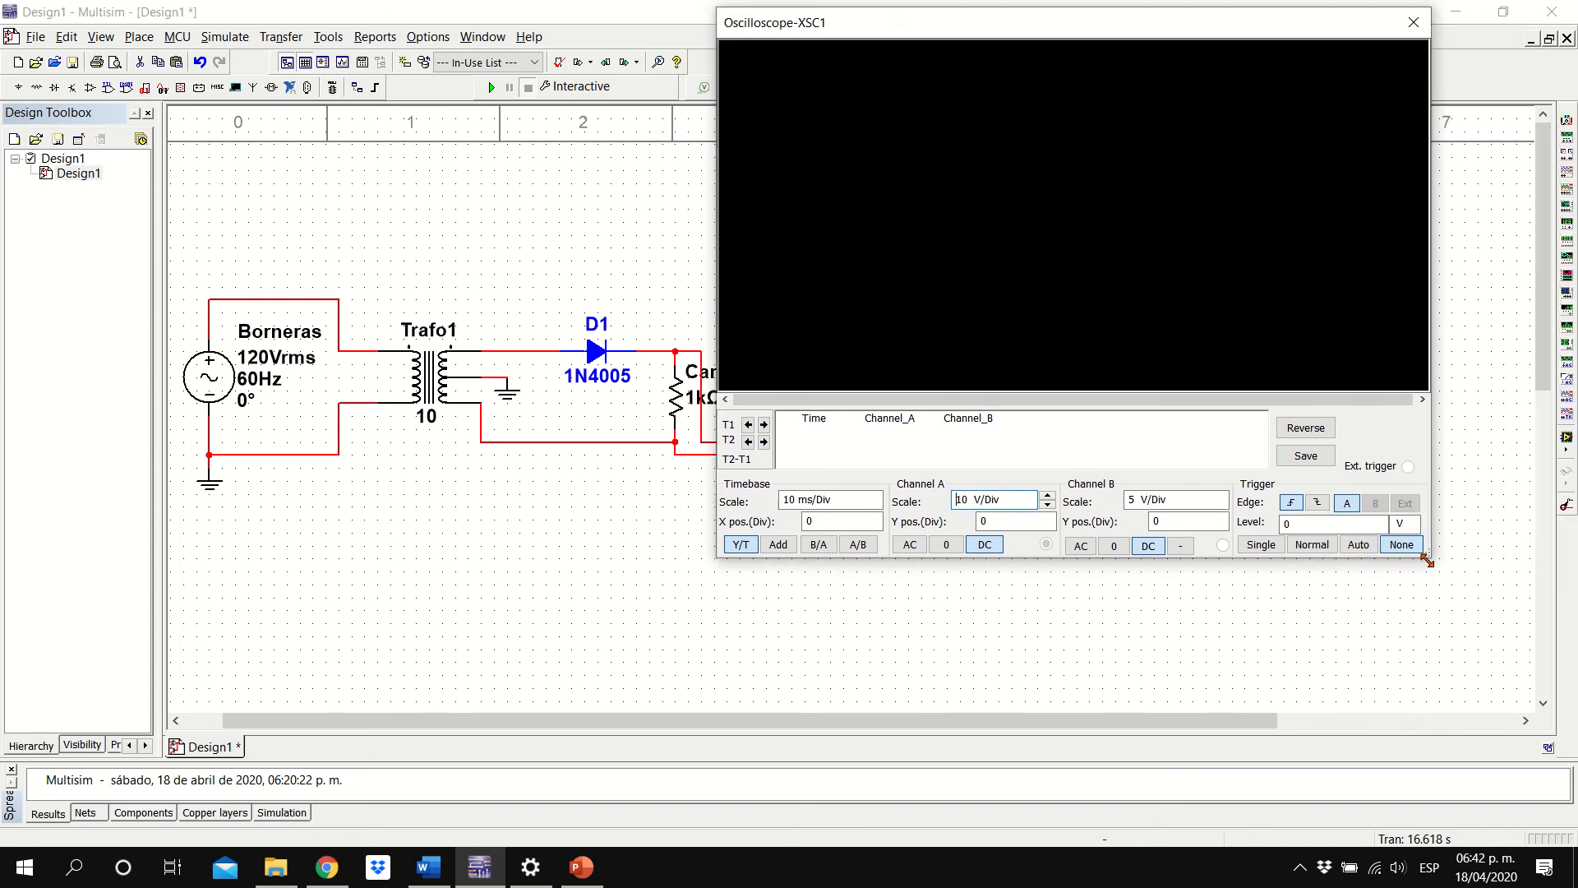
drag(1426, 559, 1254, 522)
drag(1037, 36, 1276, 152)
Run the simulation and reverse the oscilloscope display to a white background
click(804, 531)
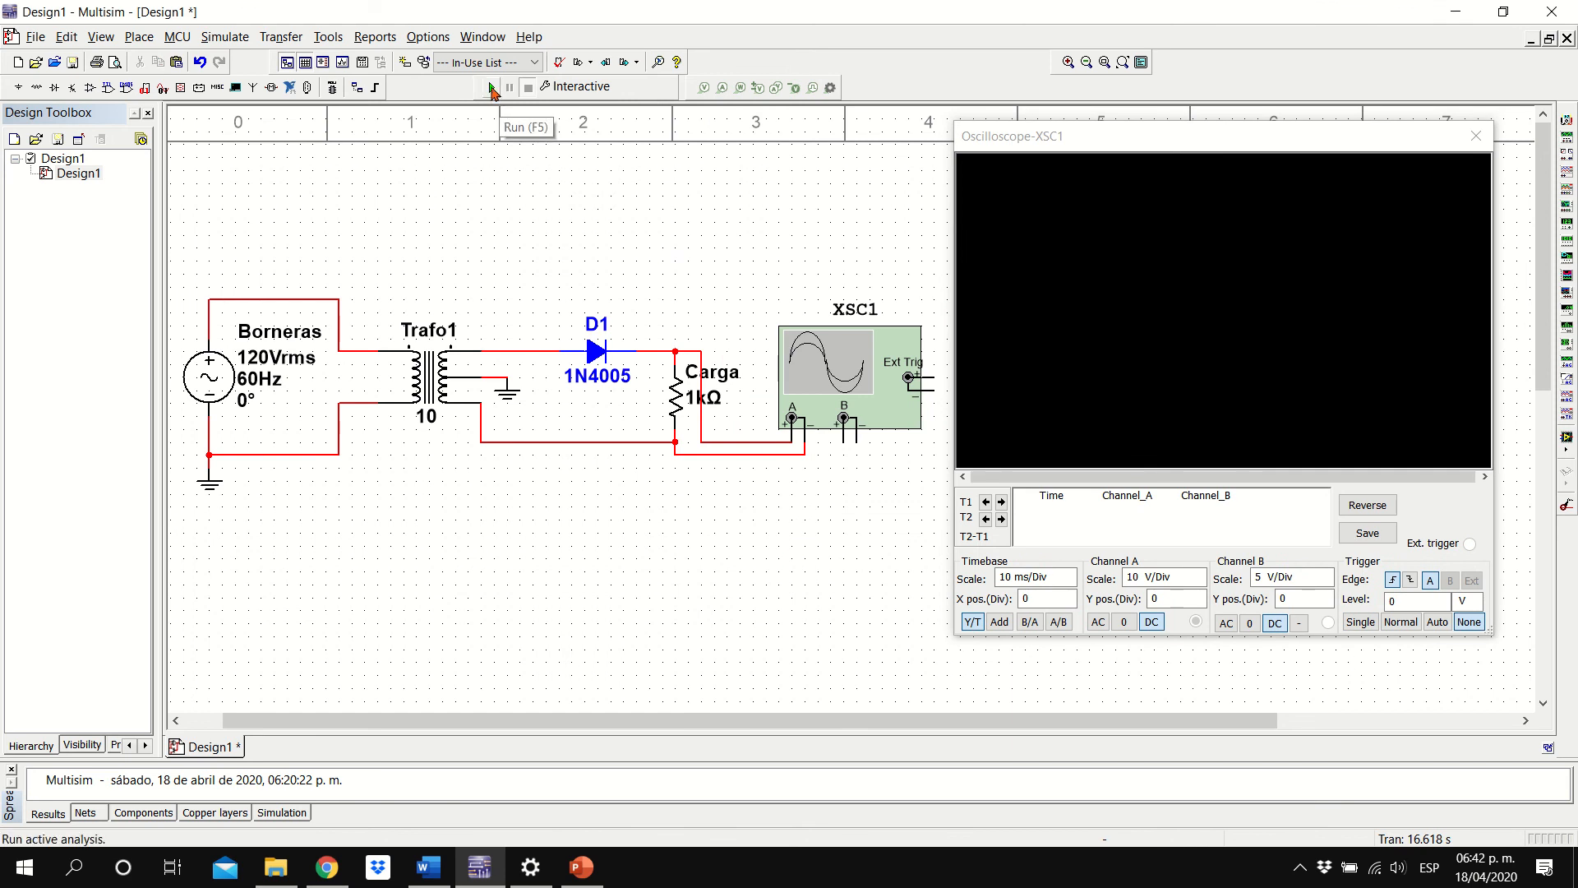
click(492, 88)
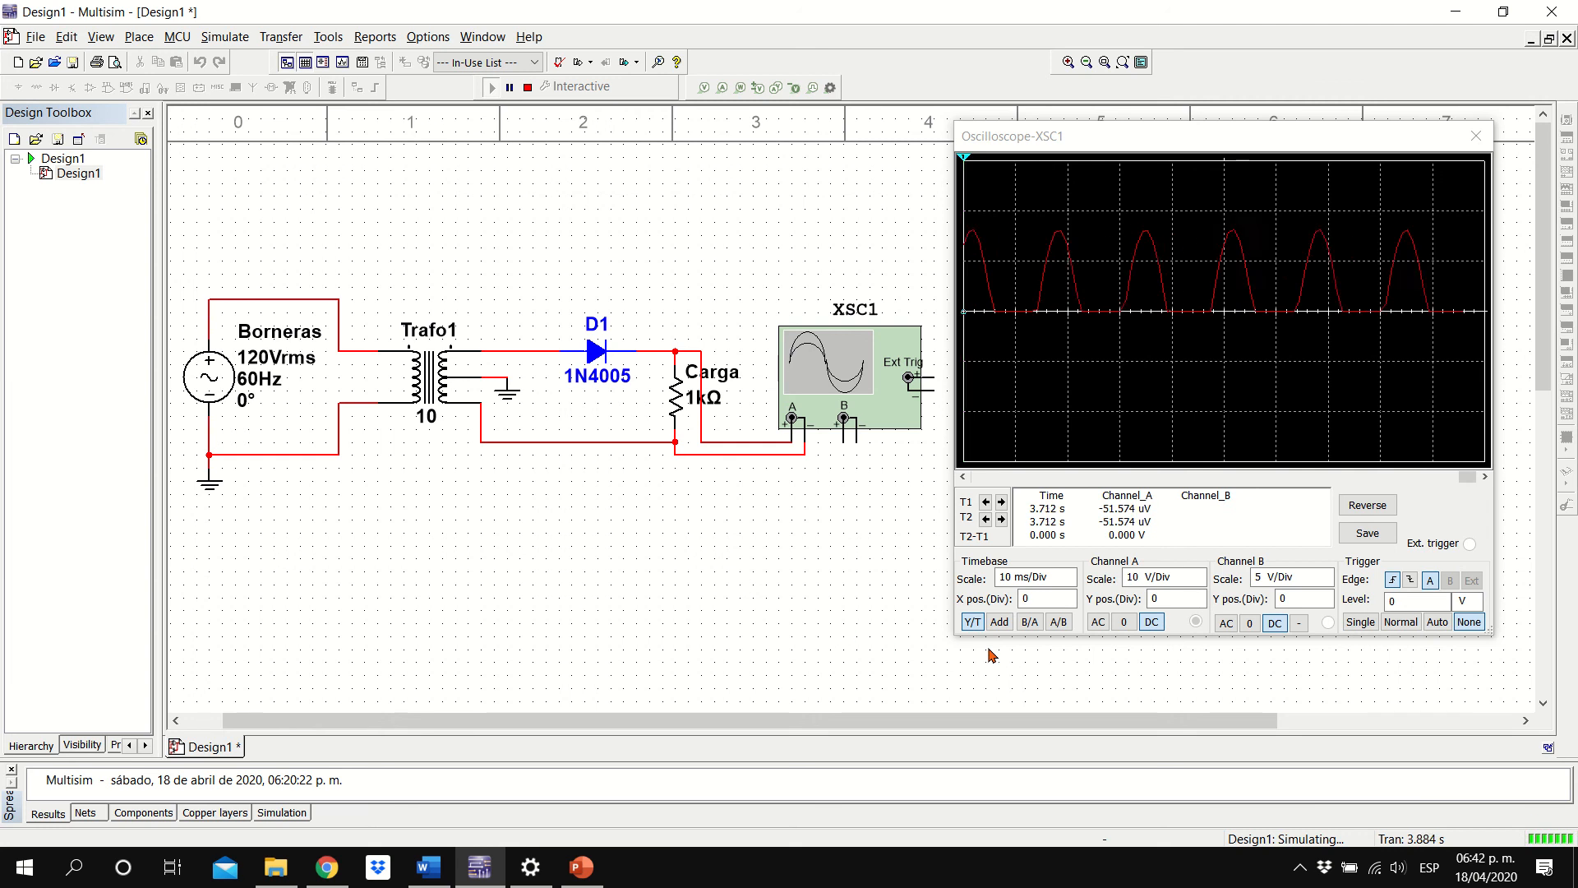
click(1364, 505)
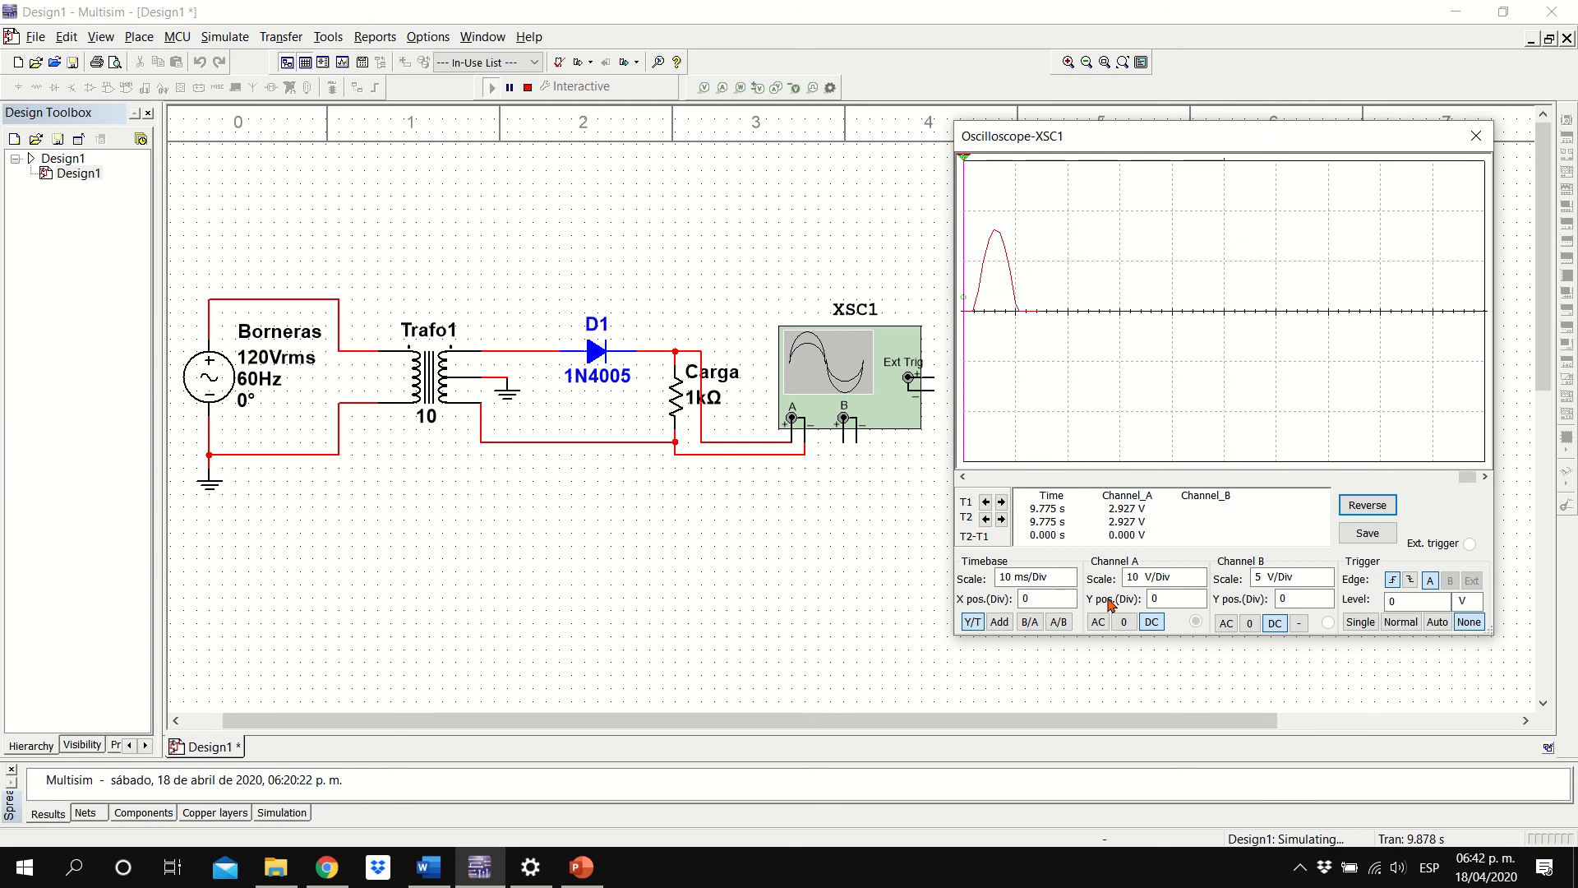
Switch channel A between AC and DC coupling to compare the load waveform, ending on AC
click(1096, 623)
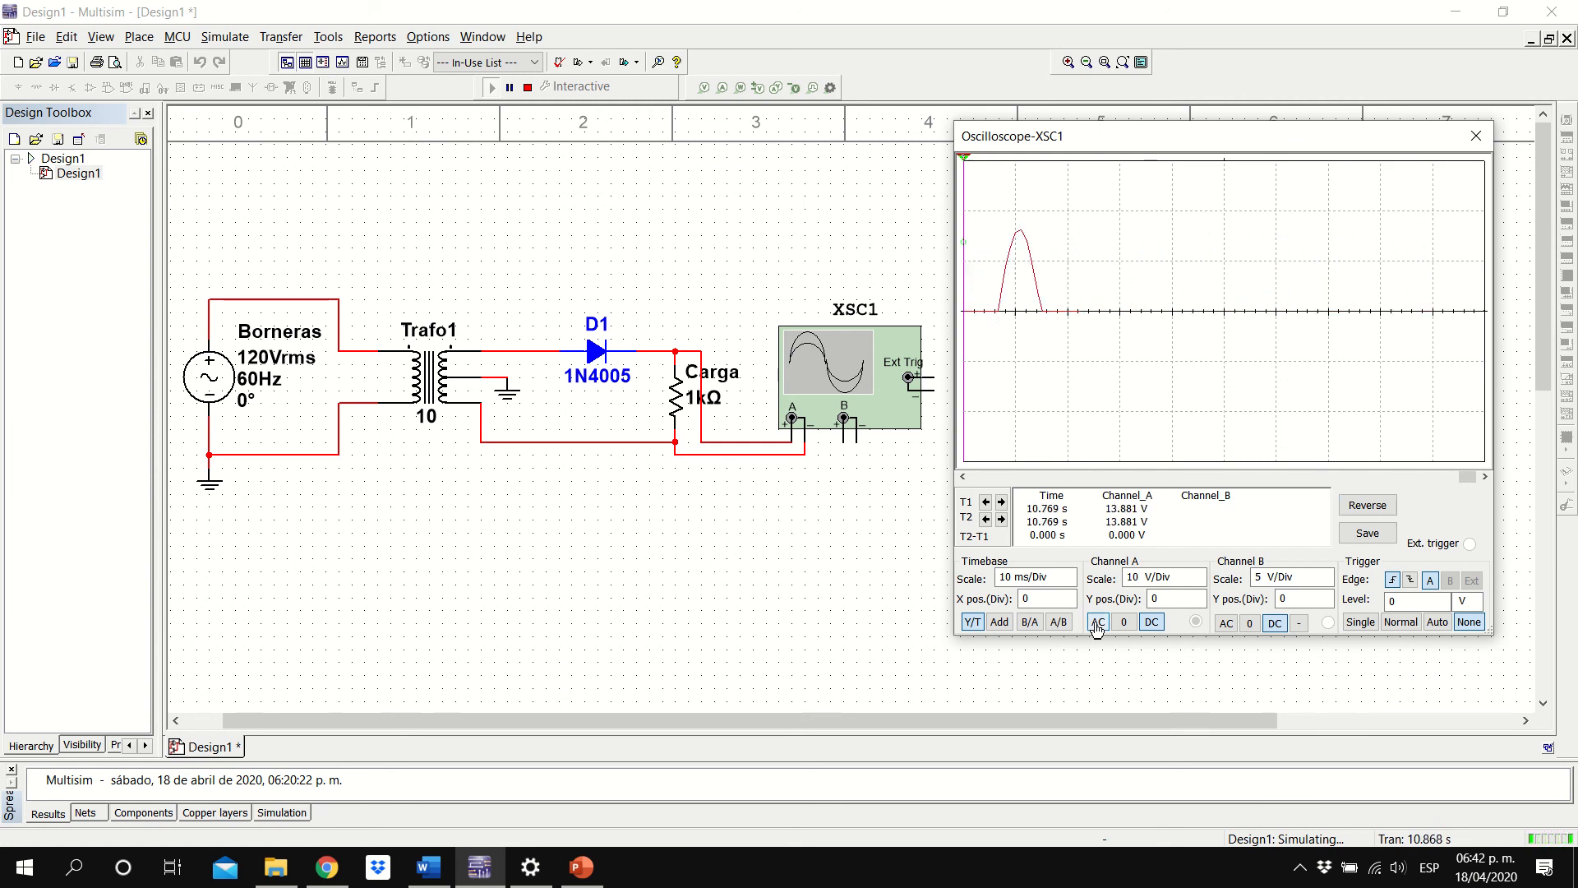
click(1151, 622)
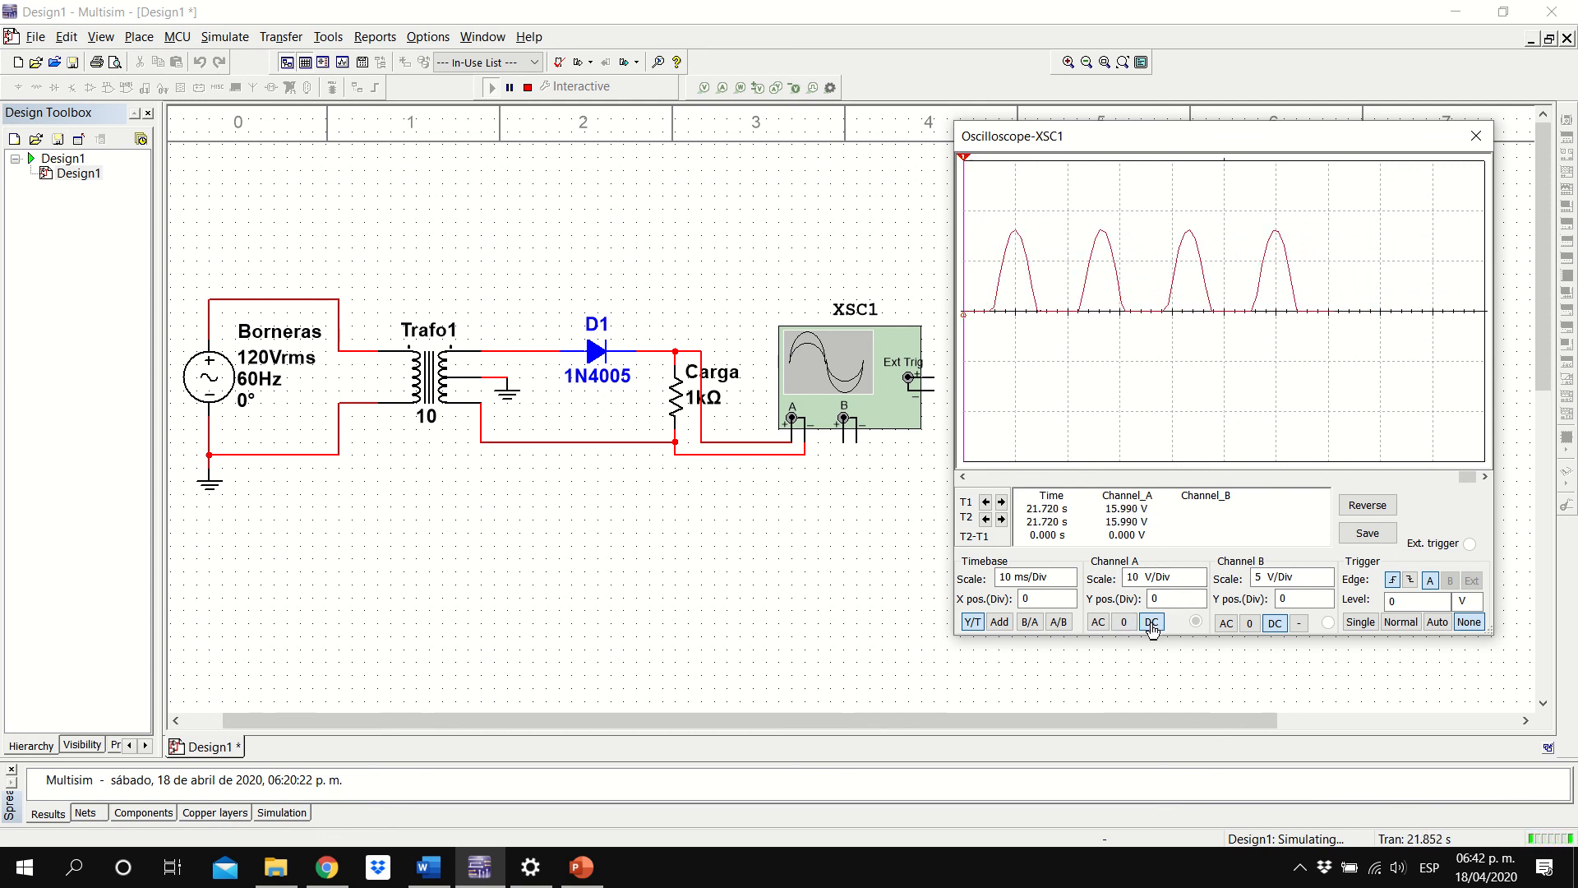
click(1096, 625)
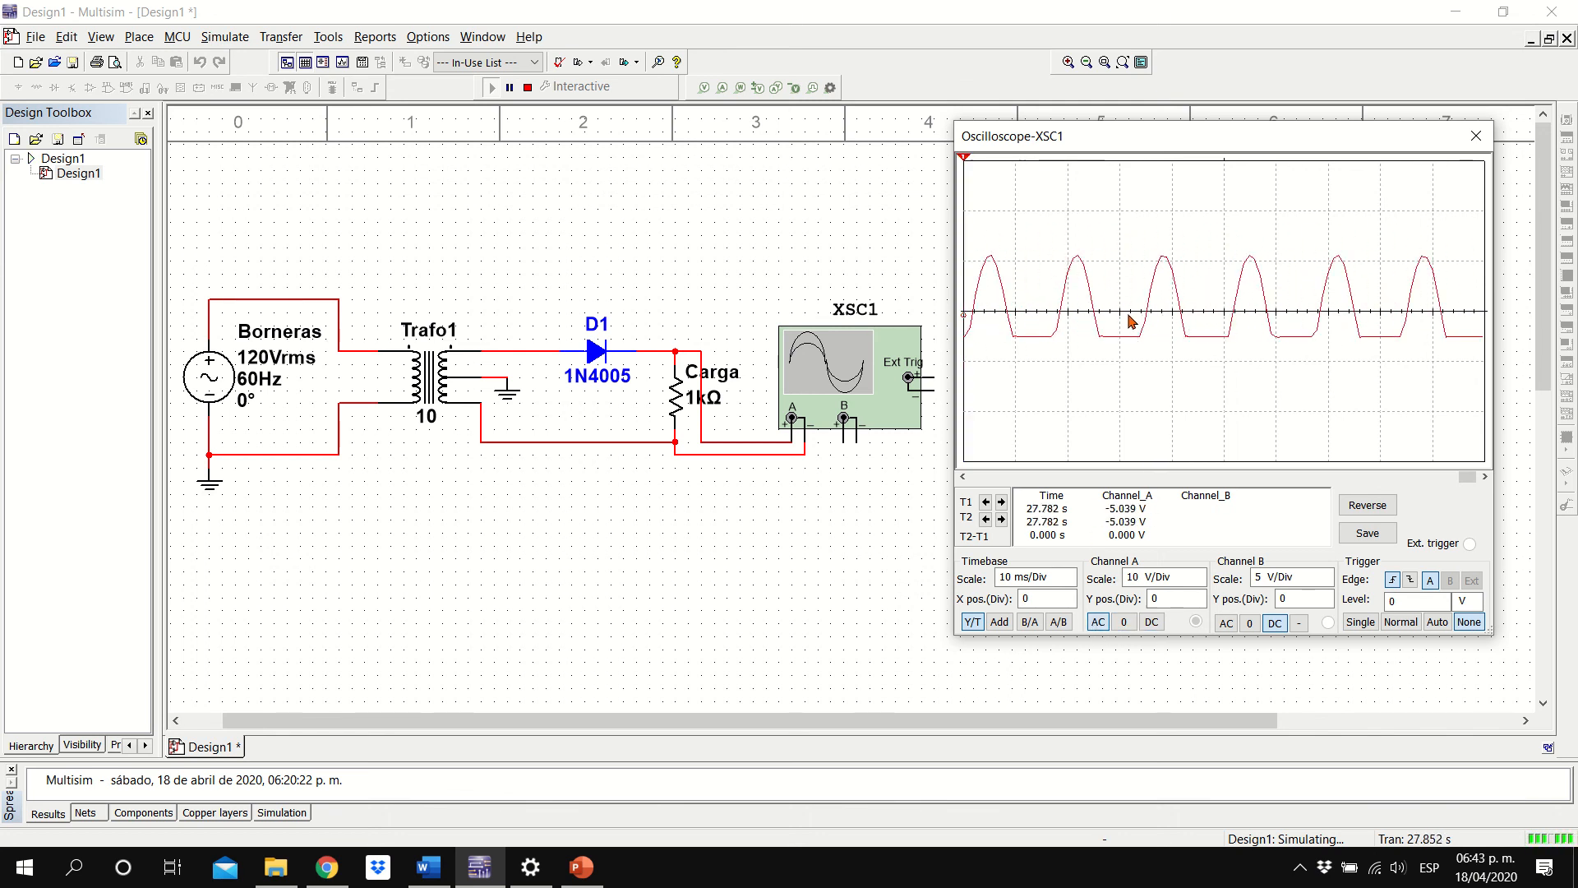
Set channel A to DC coupling with a single trigger, comparing the captured load waveform against AC coupling before returning to DC
click(1153, 622)
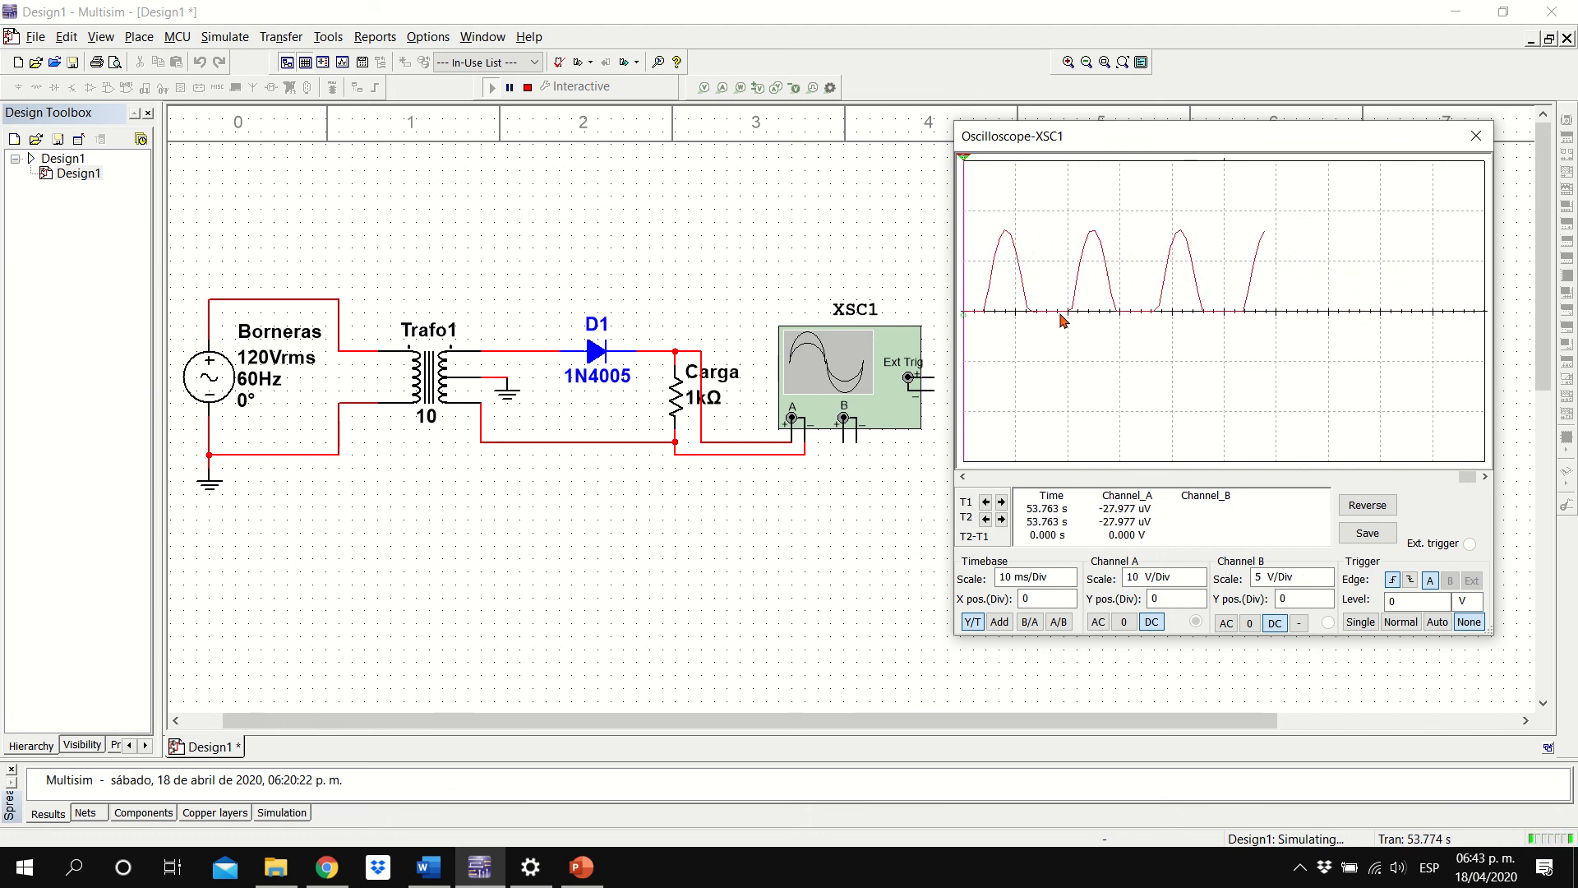
click(1358, 623)
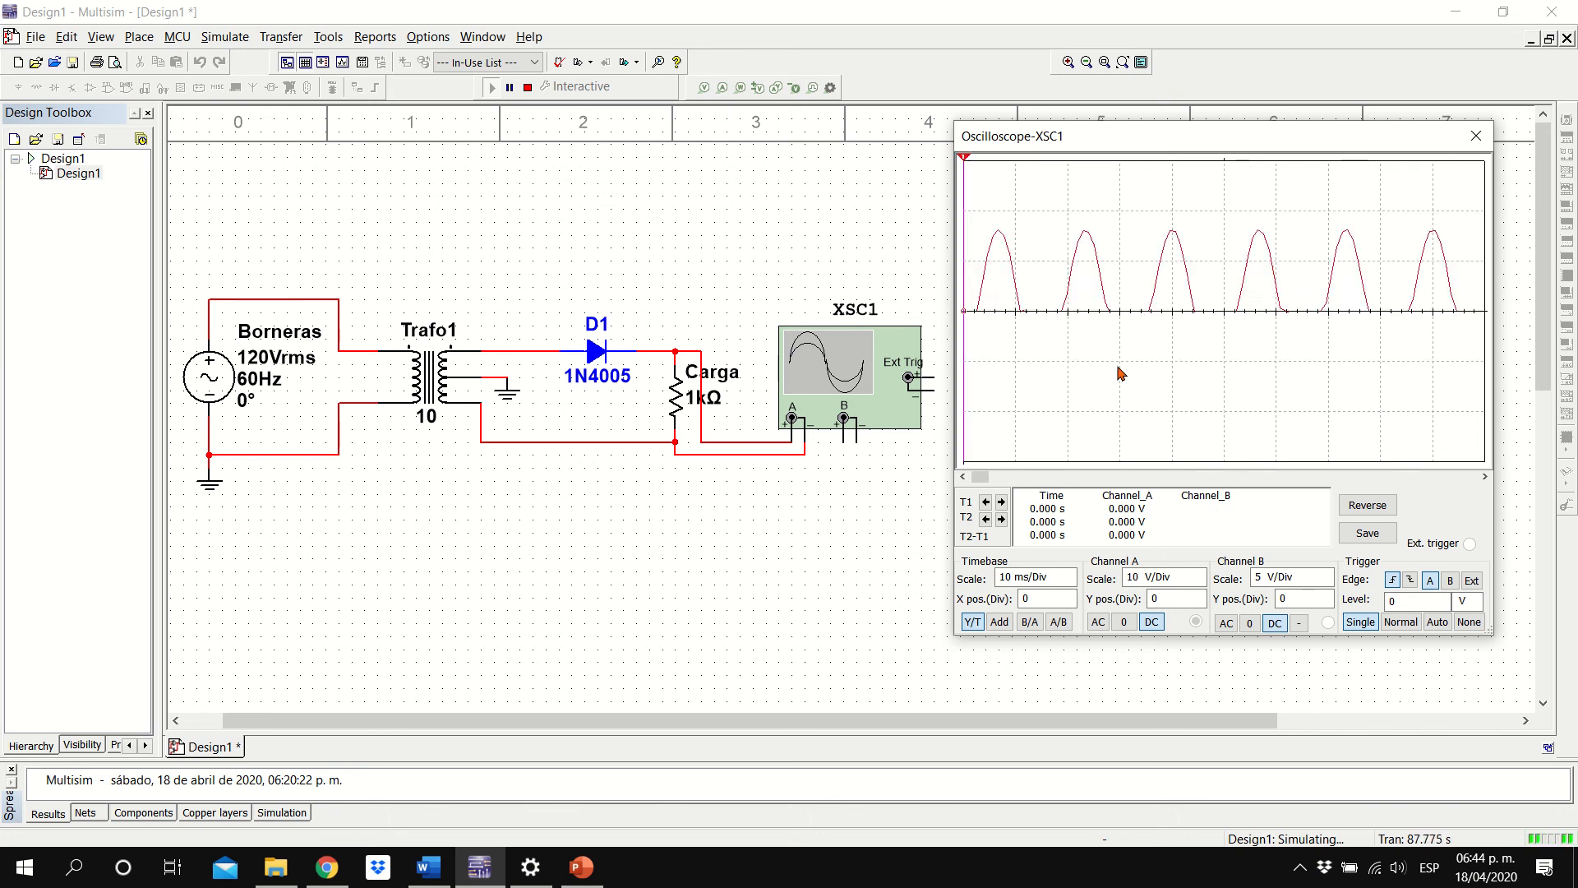
click(1098, 622)
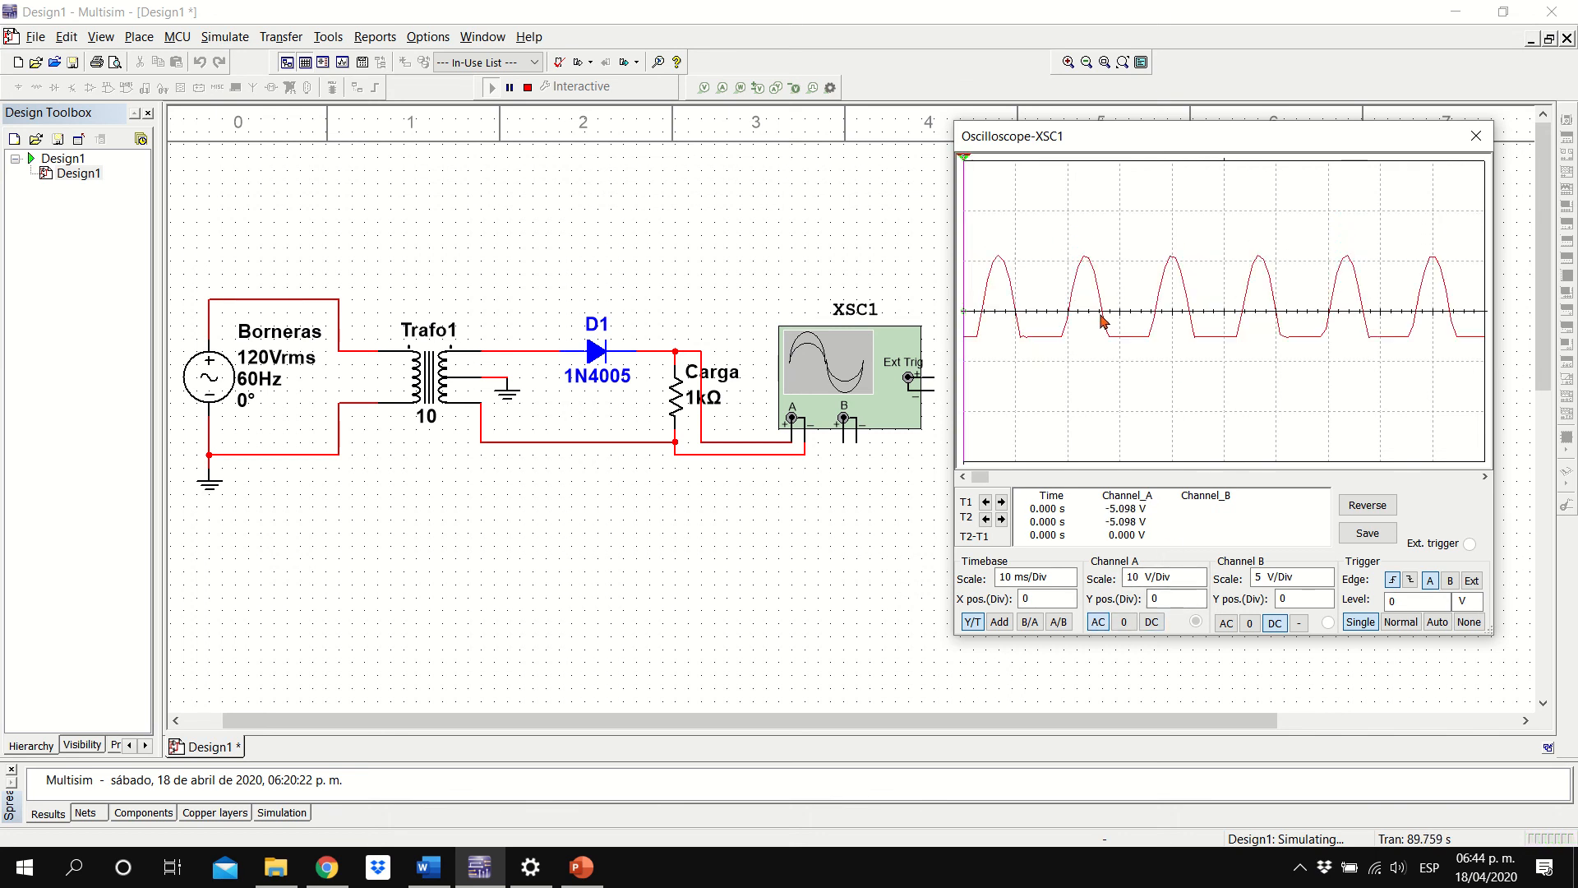
click(1151, 622)
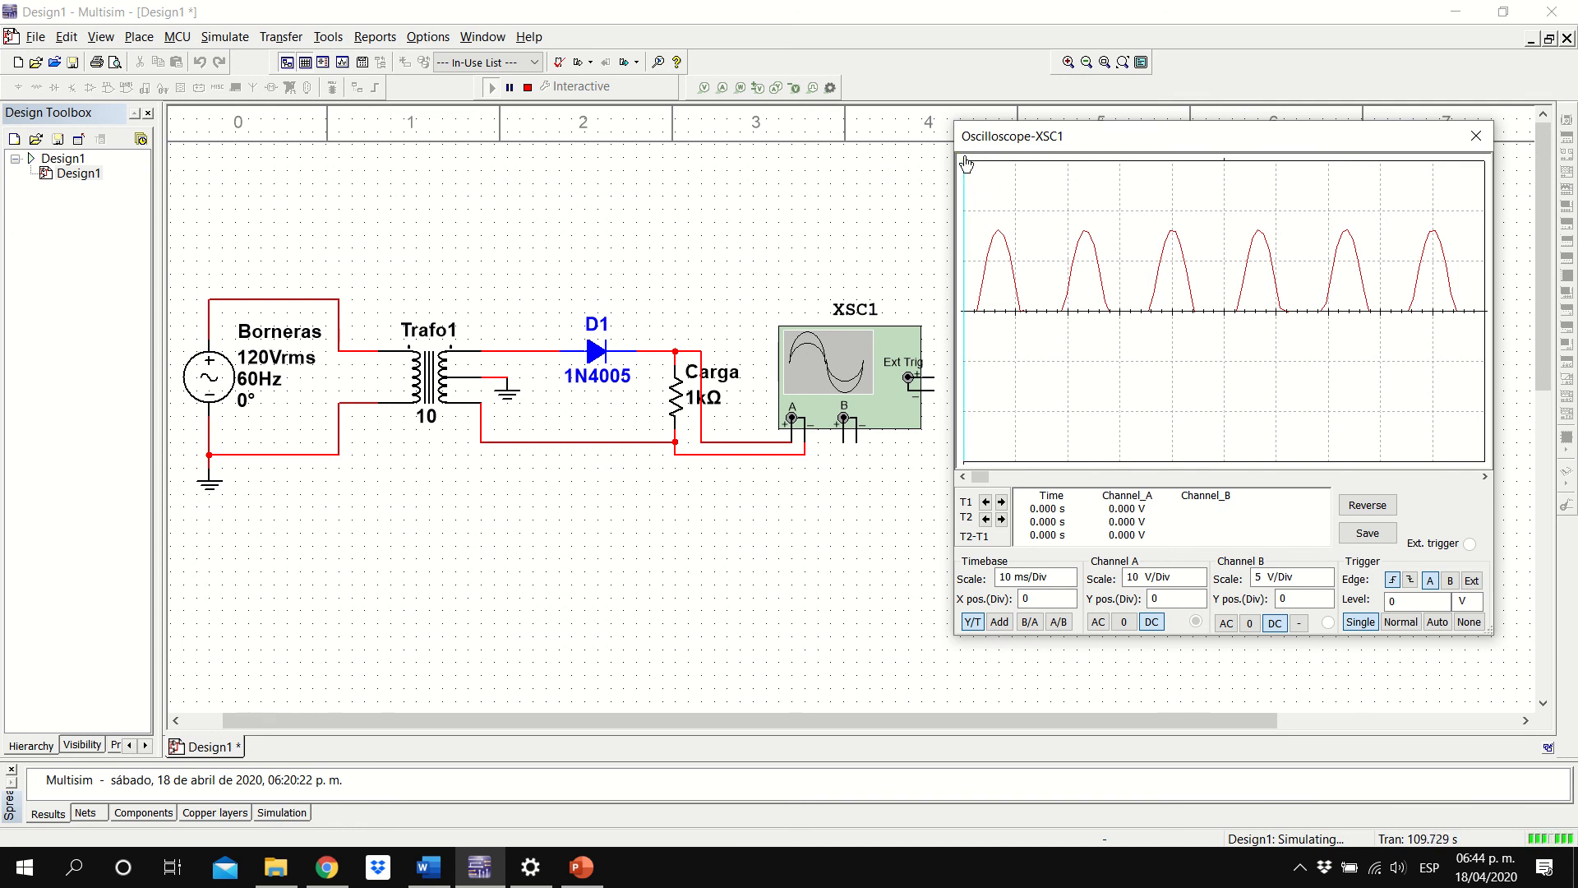
Try to measure the captured load waveform with the oscilloscope's two time cursors, then move them back toward the start
mouse_move(963, 156)
mouse_down()
mouse_move(1022, 180)
mouse_move(1039, 180)
mouse_move(970, 158)
mouse_move(1117, 164)
mouse_up()
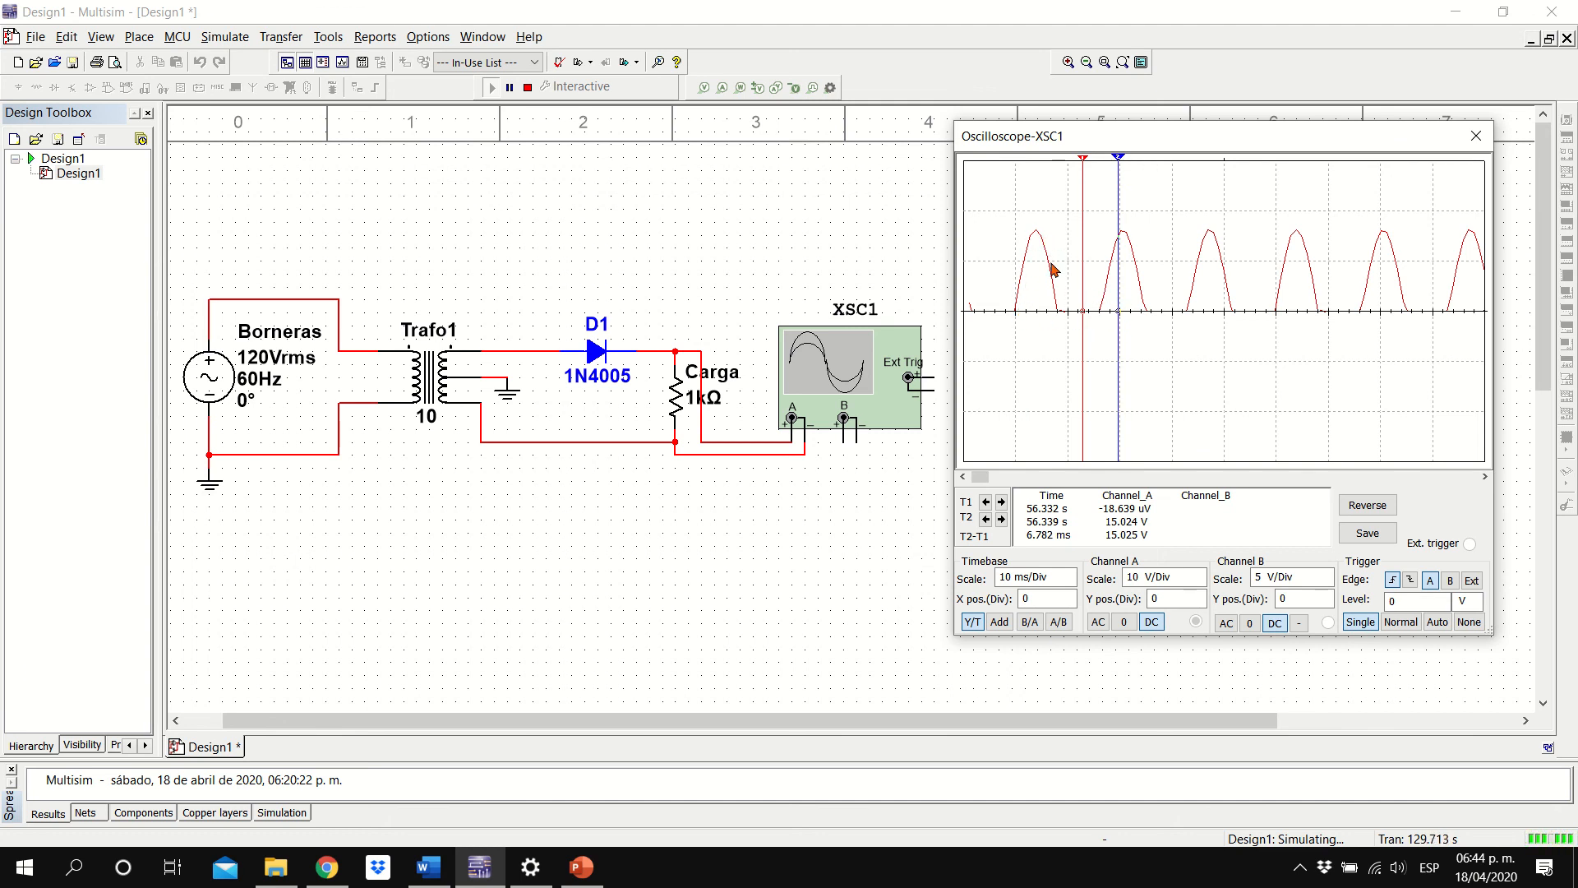
drag(1117, 151, 941, 192)
drag(1060, 164, 942, 171)
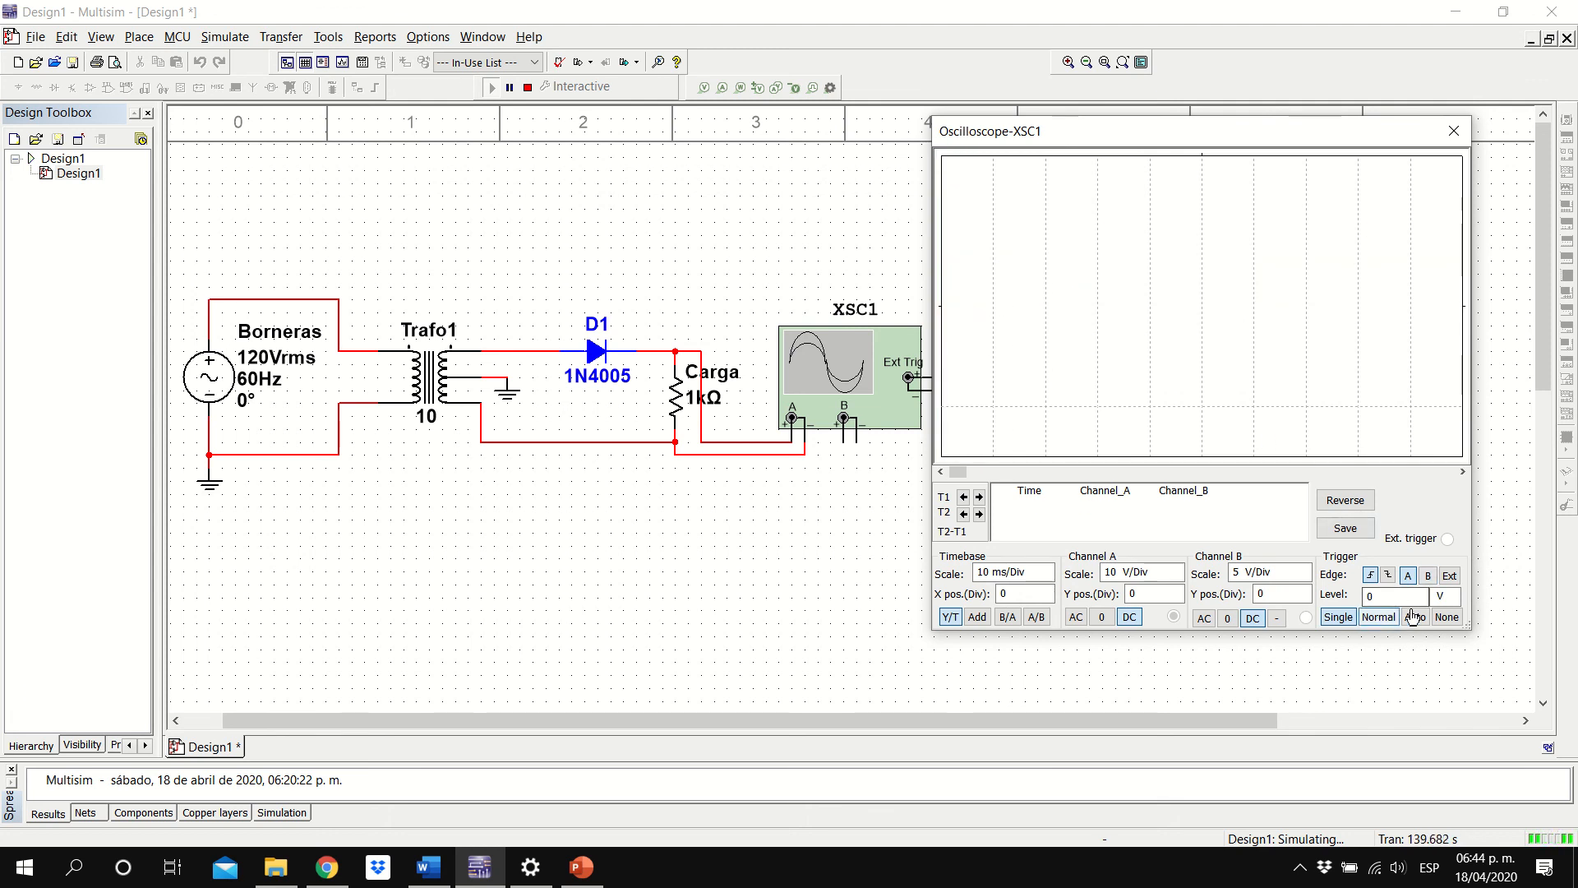
Turn the oscilloscope trigger off, recapture the waveform in single mode, and shift cursor 2 slightly off the start
click(1444, 616)
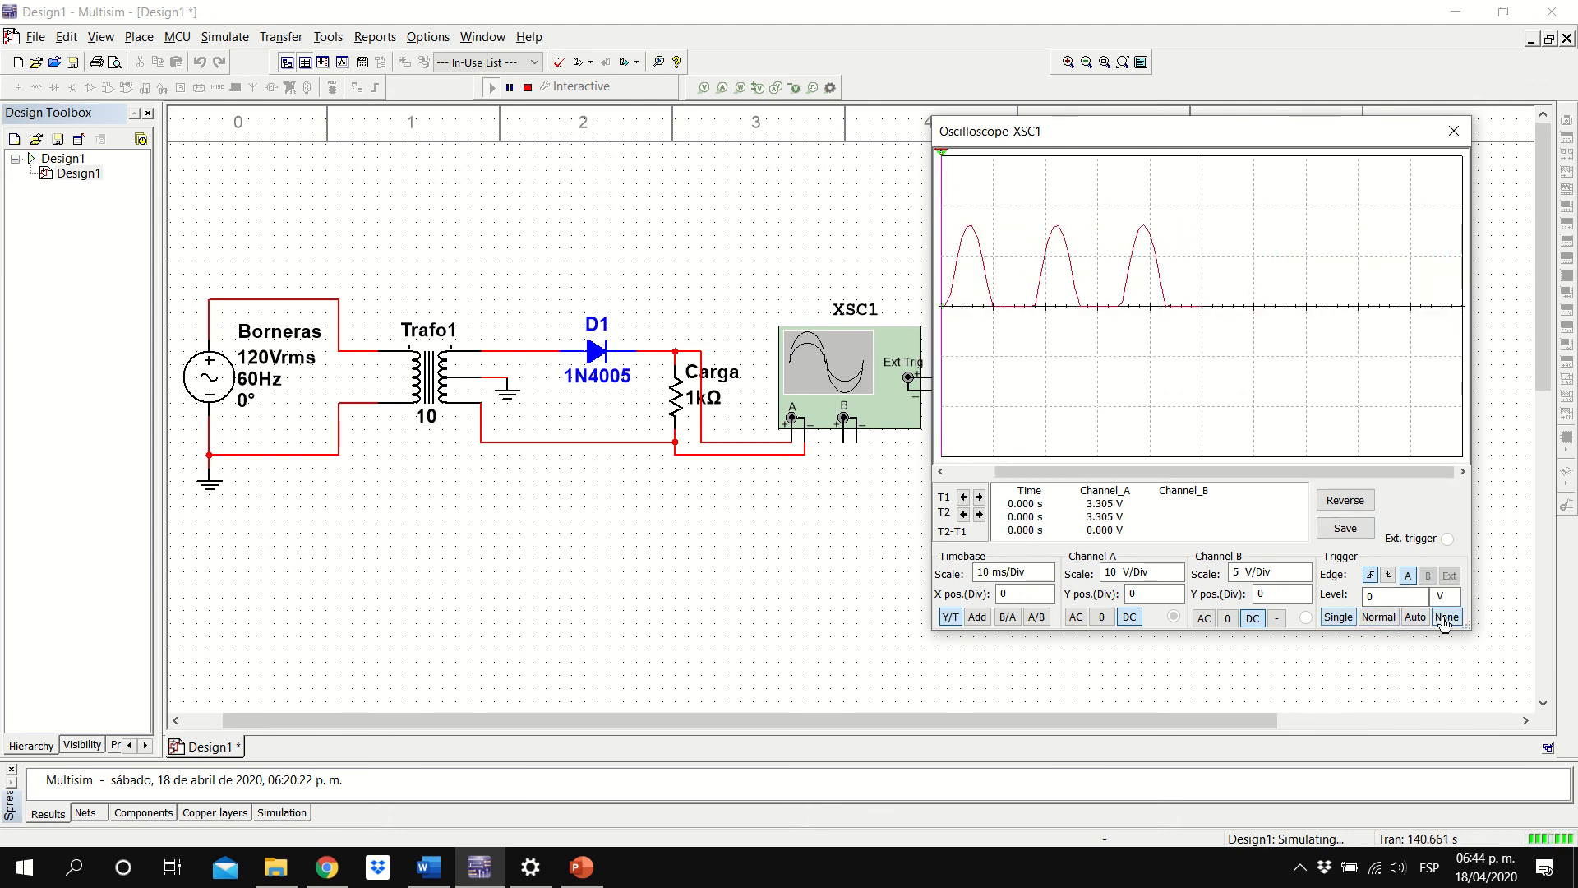
click(1339, 616)
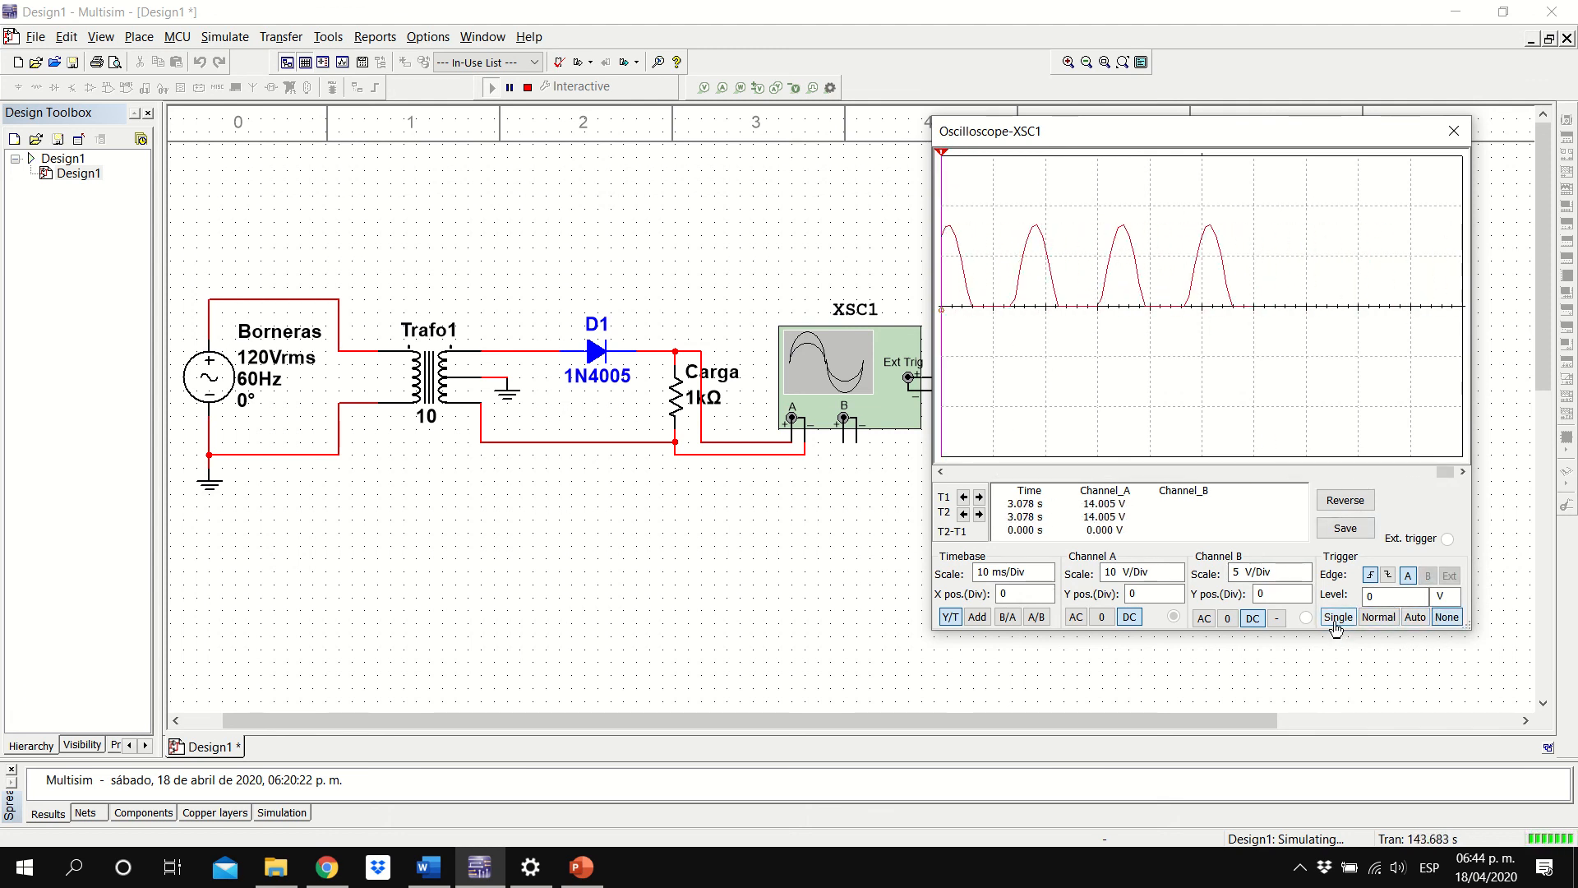
mouse_move(943, 153)
mouse_down()
mouse_move(1015, 155)
mouse_move(951, 155)
mouse_up()
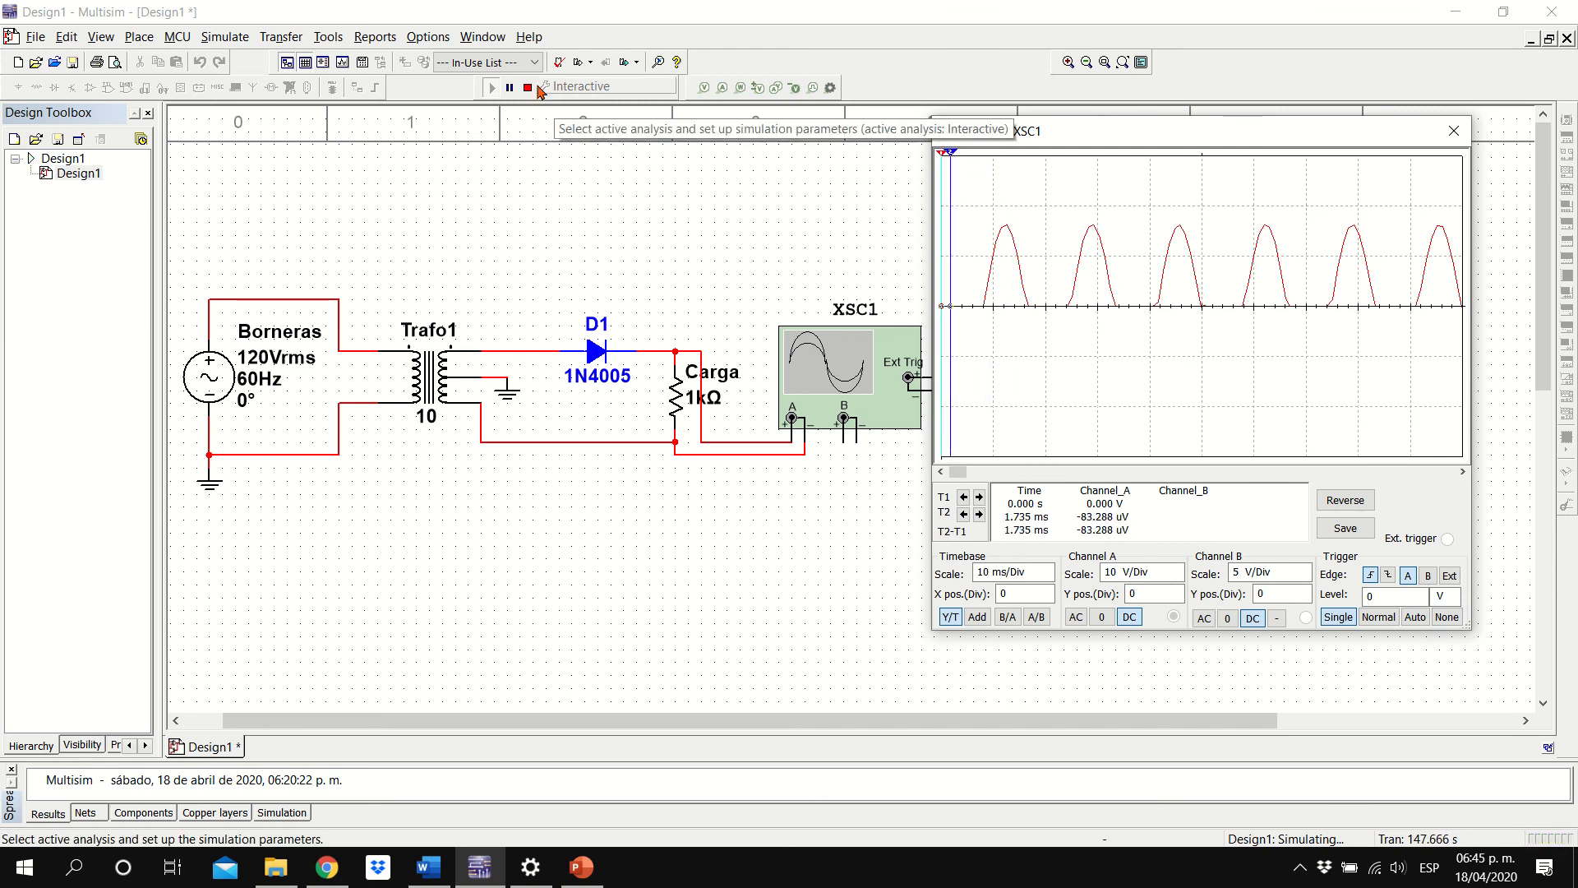
Restart the simulation with a fresh single-trigger capture and place cursor 2 on the first peak of the load waveform
click(527, 88)
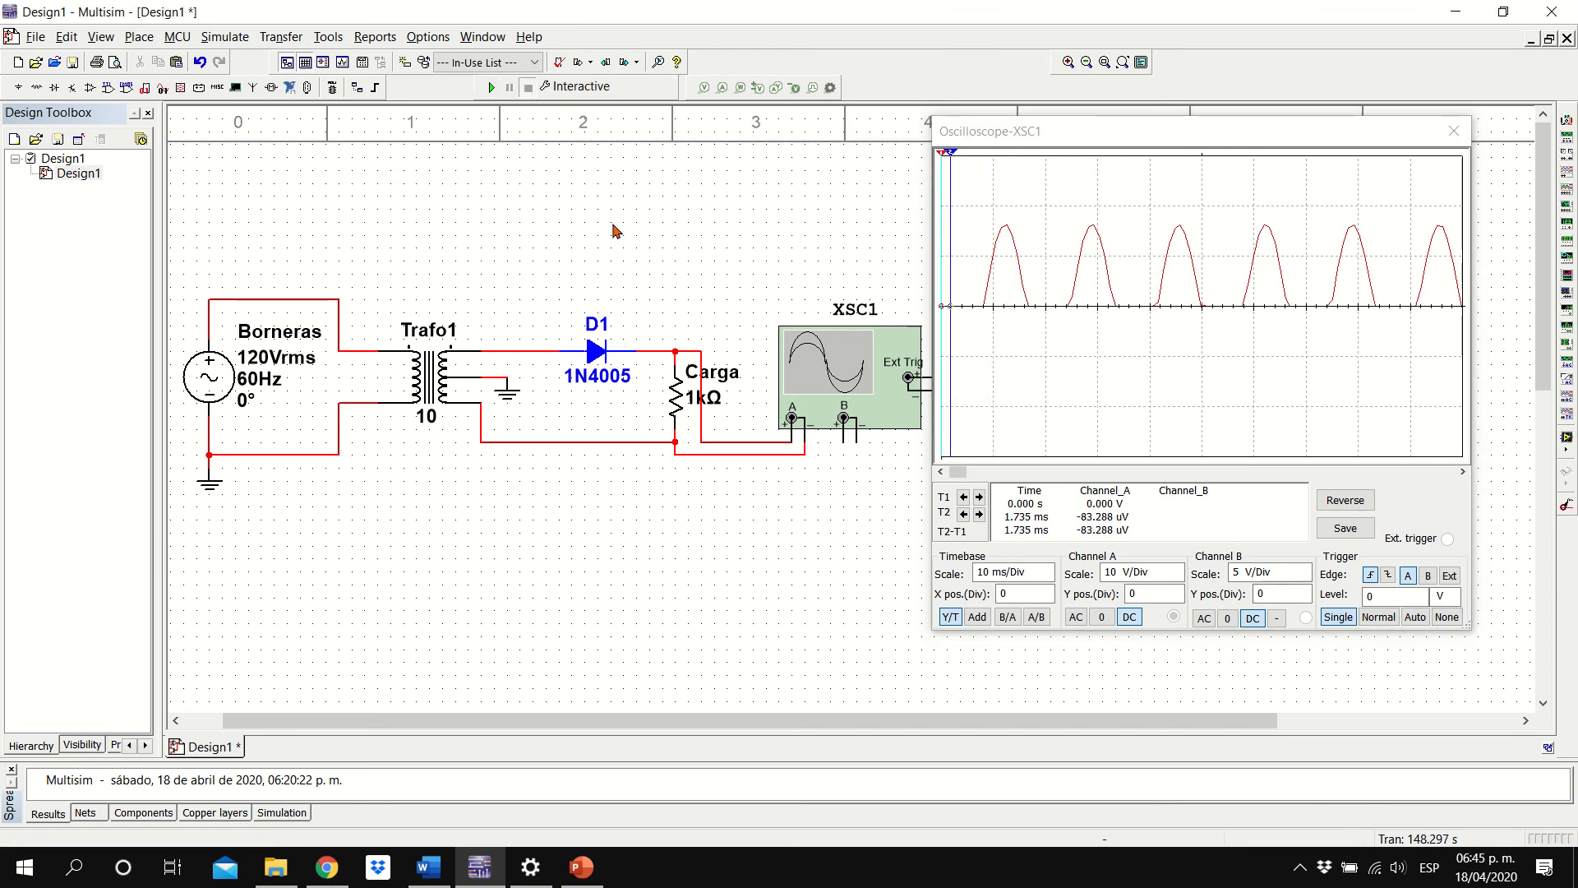
click(492, 88)
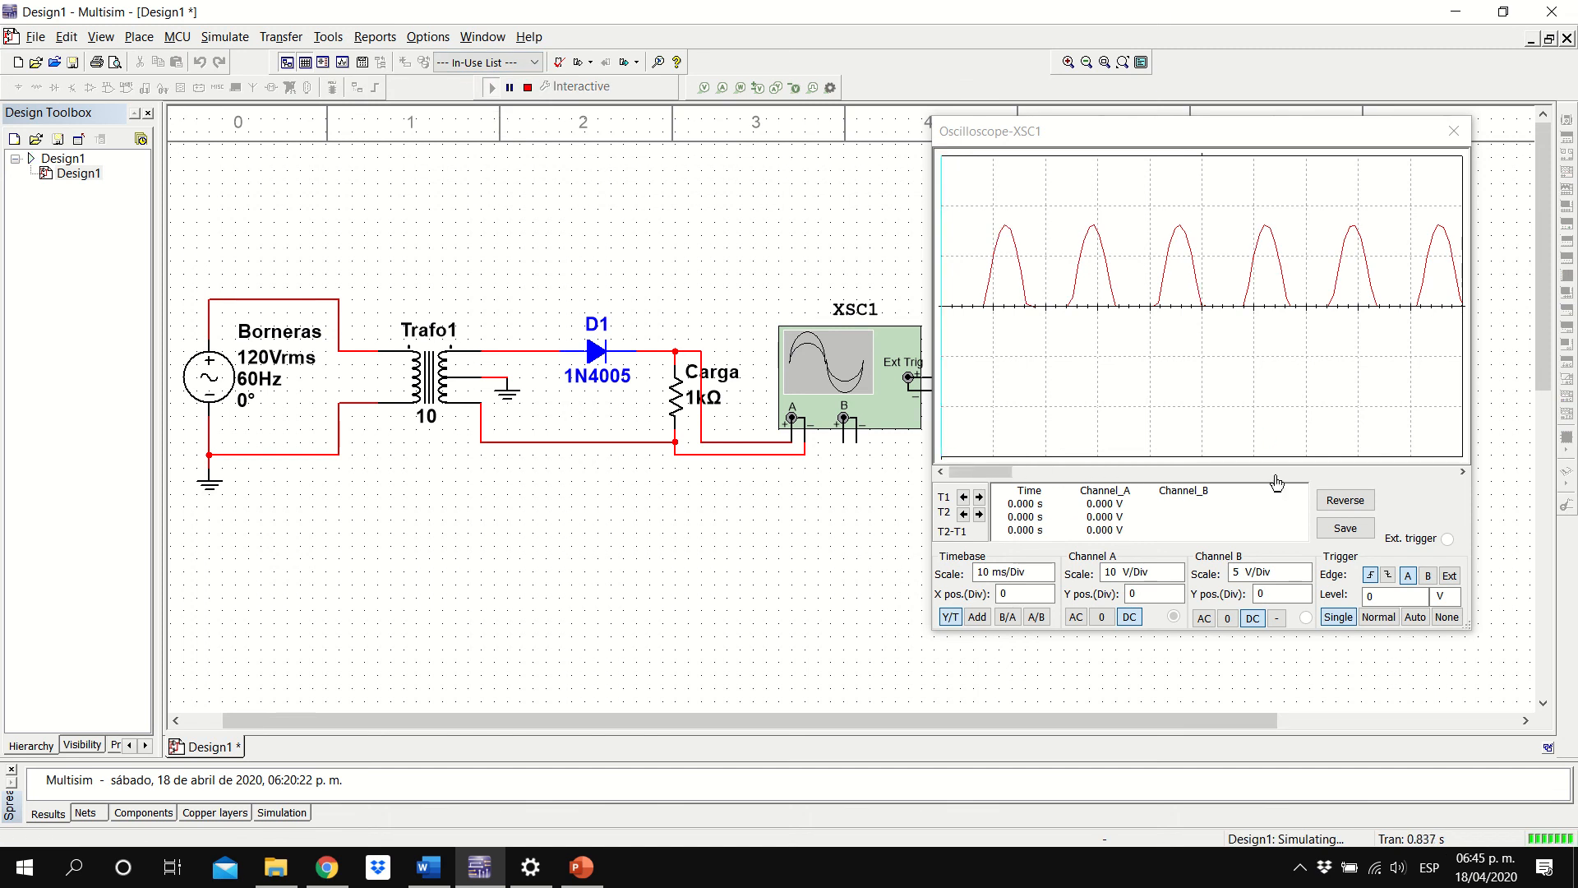
click(1445, 618)
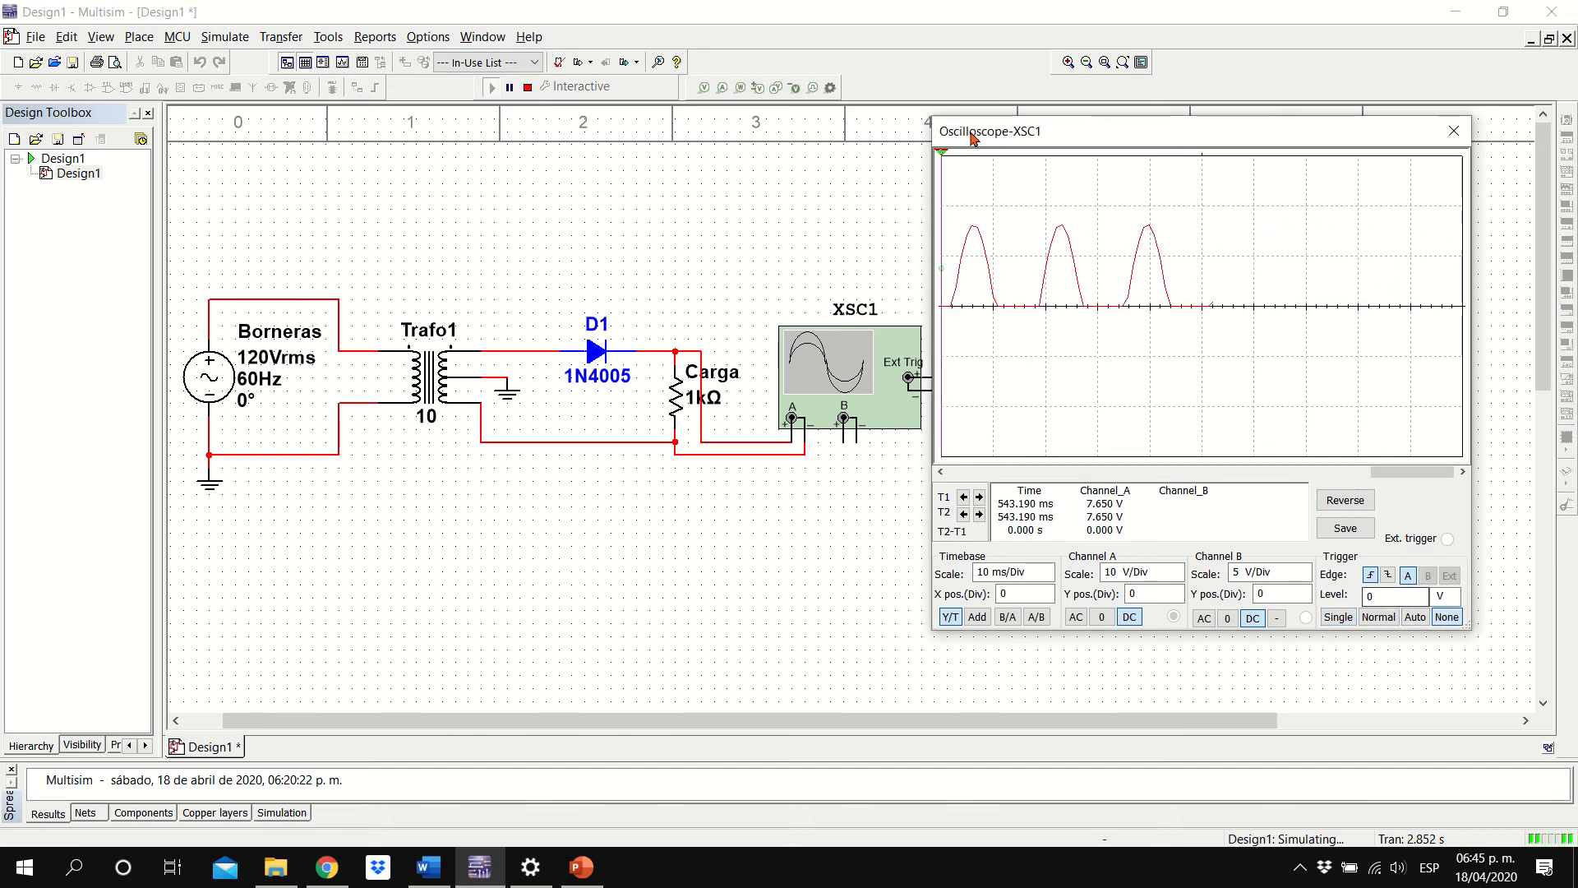
click(1343, 618)
drag(942, 153, 995, 160)
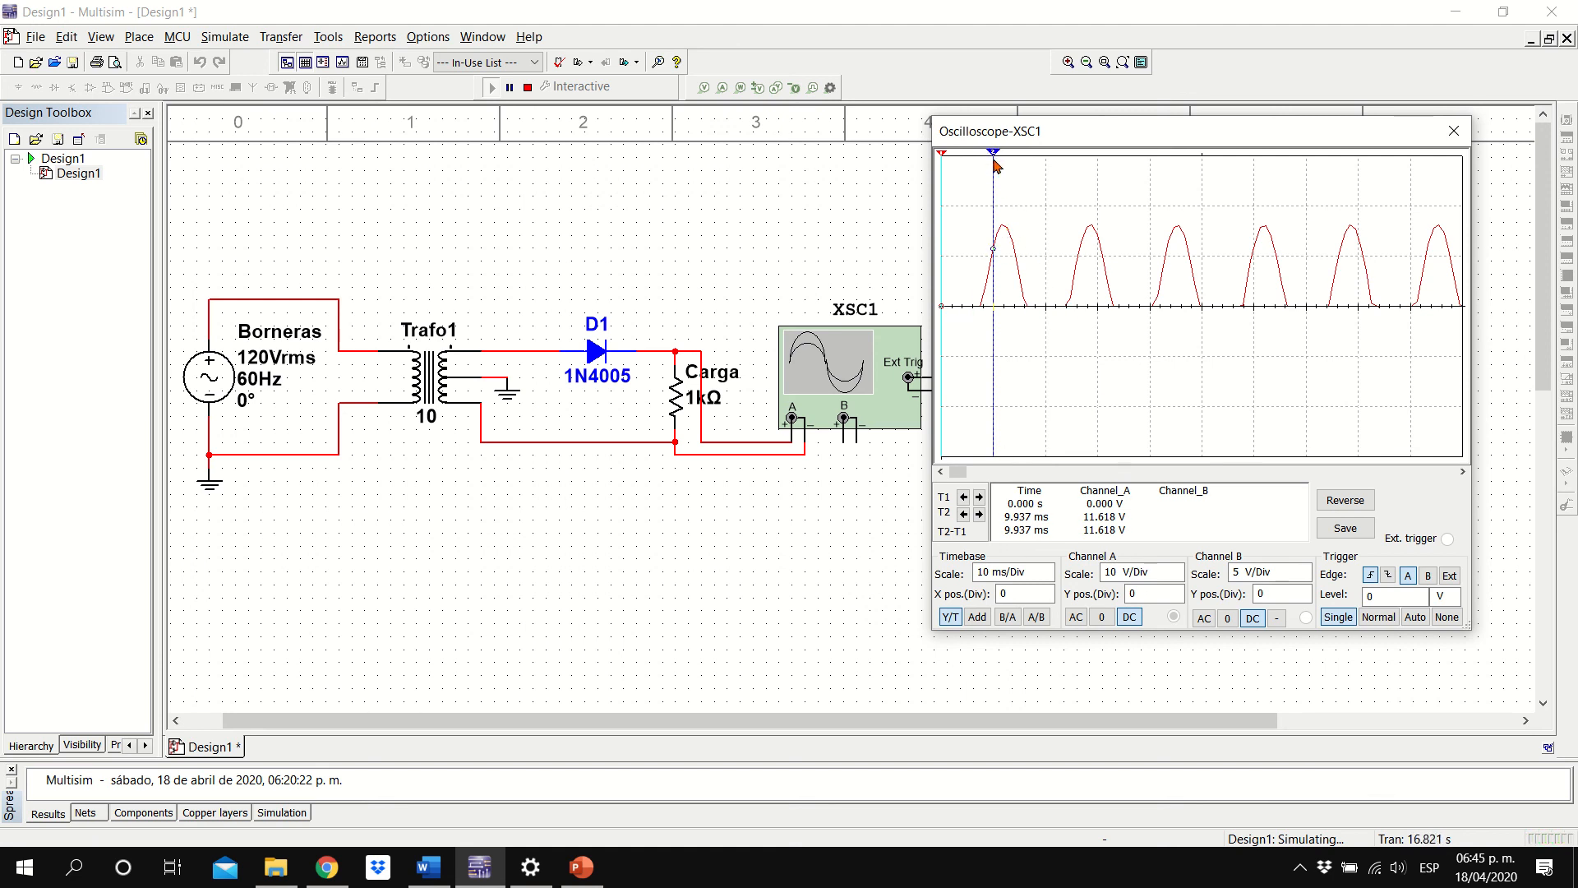
mouse_move(995, 155)
mouse_down()
mouse_move(967, 159)
mouse_move(1004, 146)
mouse_up()
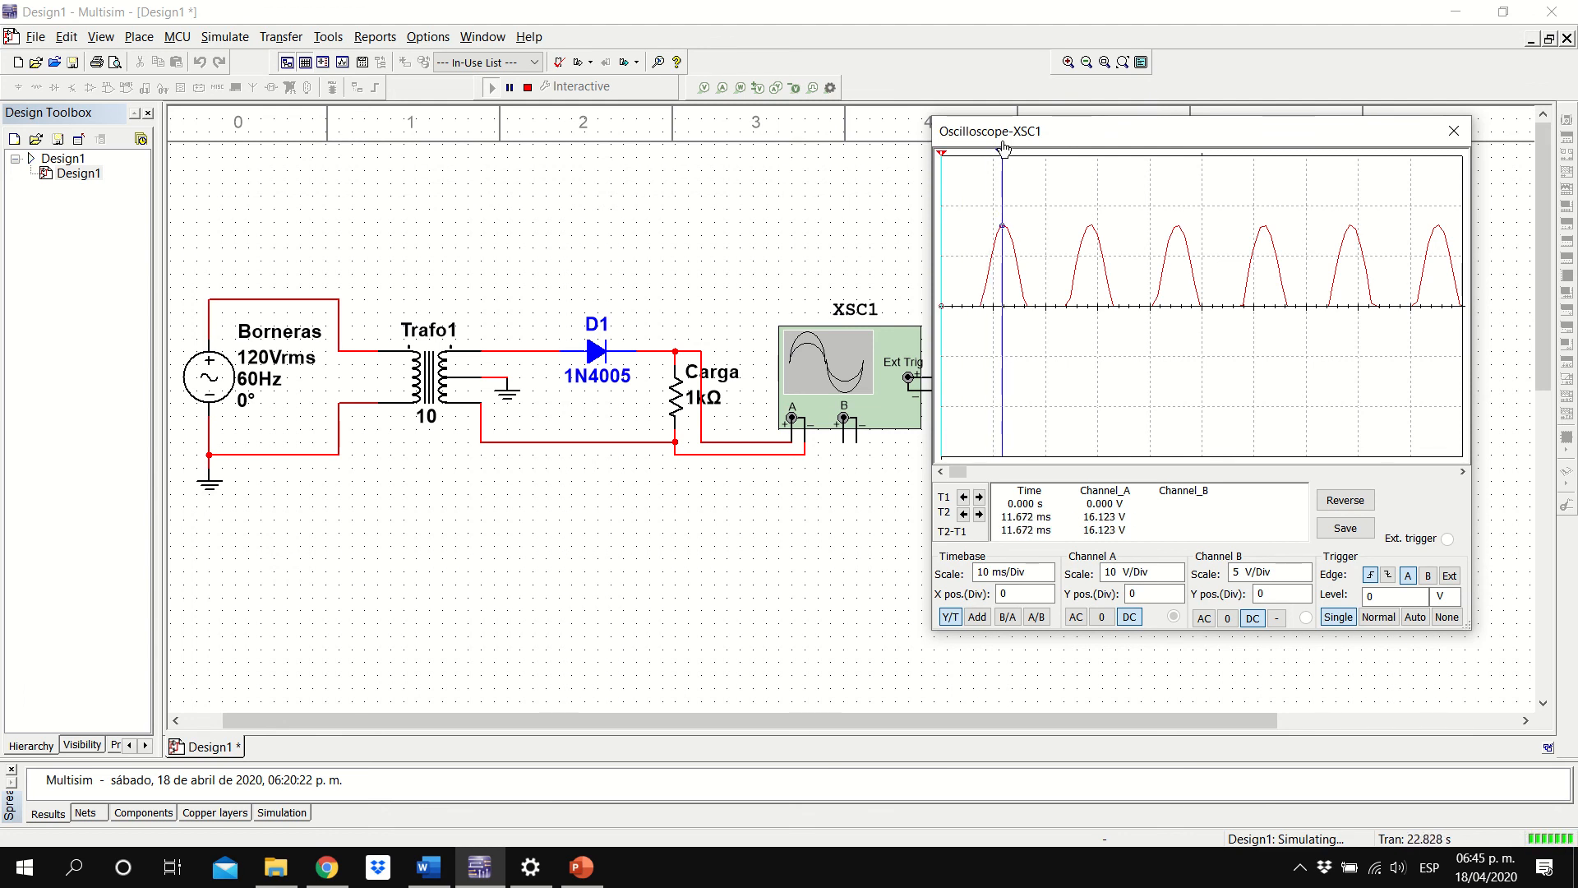